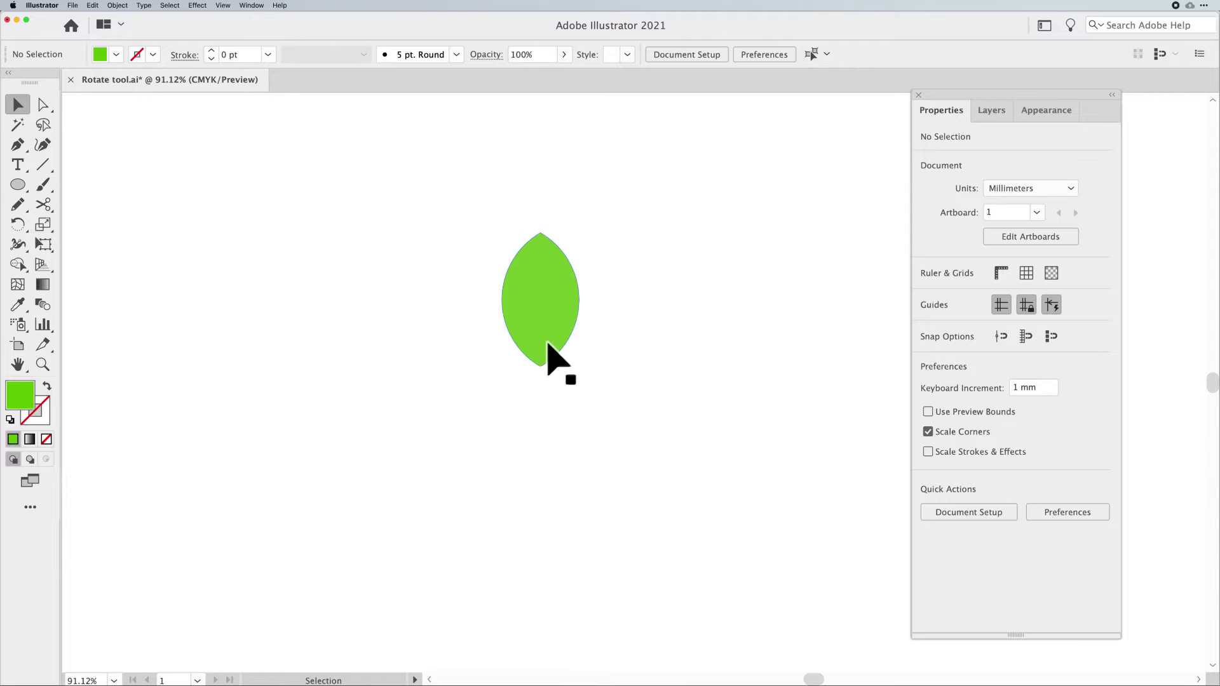
Try tilting the green leaf, then undo it back to a 0° angle.
{"action": "left_click", "coordinate": [545, 356]}
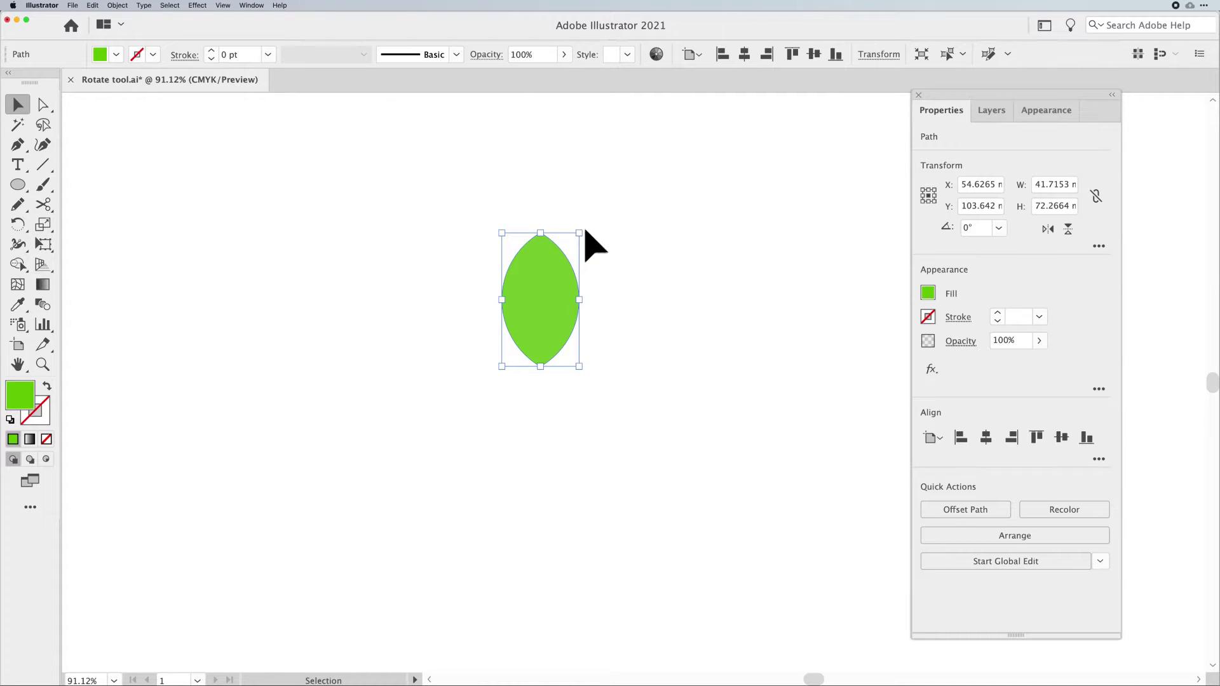
{"action": "left_click_drag", "start_coordinate": [586, 232], "coordinate": [545, 265]}
{"action": "key", "text": "super+z"}
{"action": "left_click", "coordinate": [998, 229]}
{"action": "left_click", "coordinate": [1014, 224]}
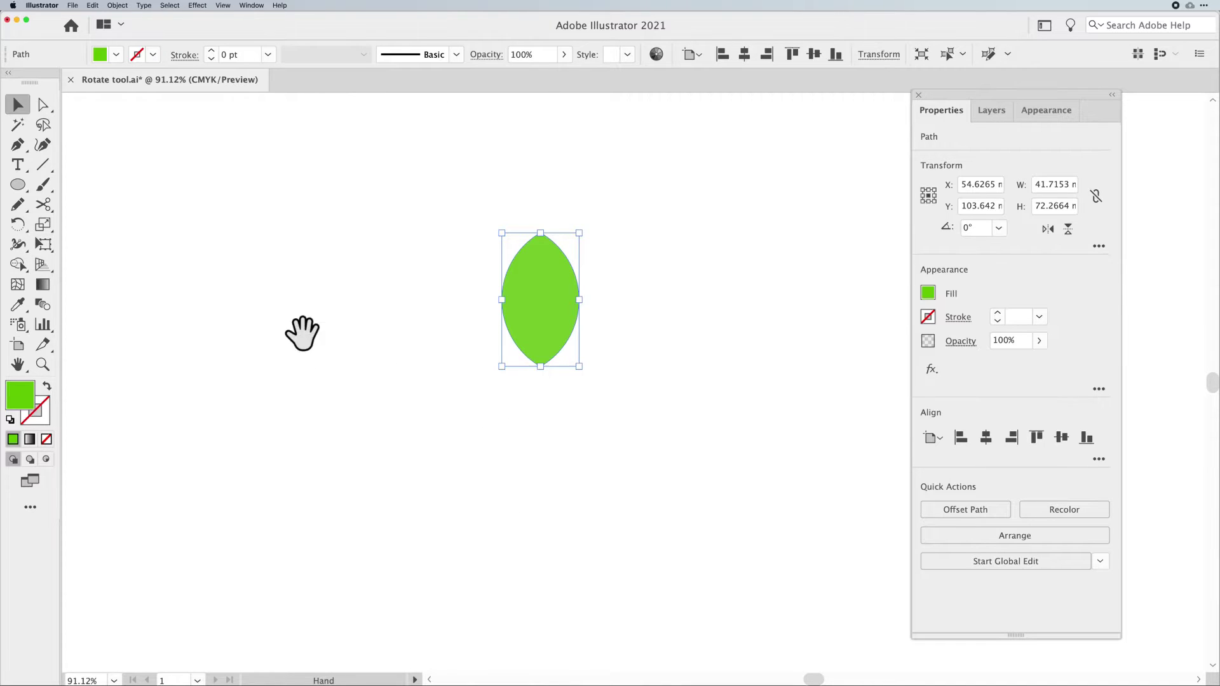
Draw a vertical line to the left of the green leaf.
{"action": "left_click_drag", "start_coordinate": [299, 332], "coordinate": [463, 332]}
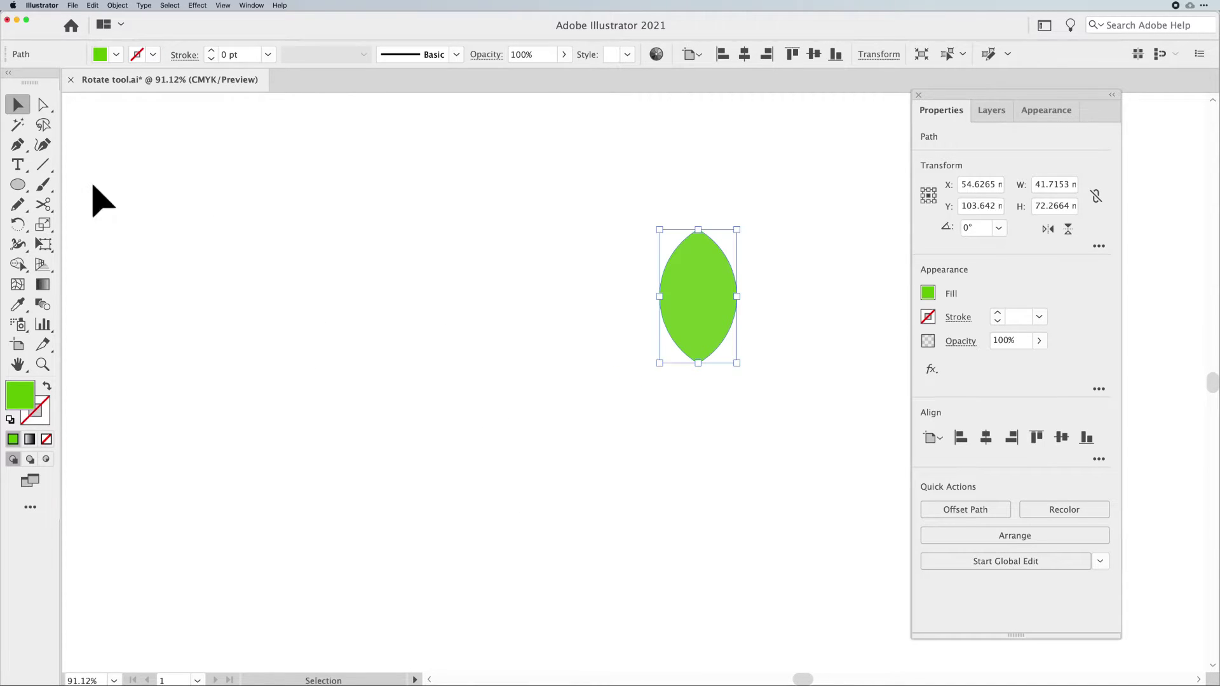
{"action": "left_click", "coordinate": [42, 166]}
{"action": "left_click_drag", "start_coordinate": [508, 234], "coordinate": [508, 343]}
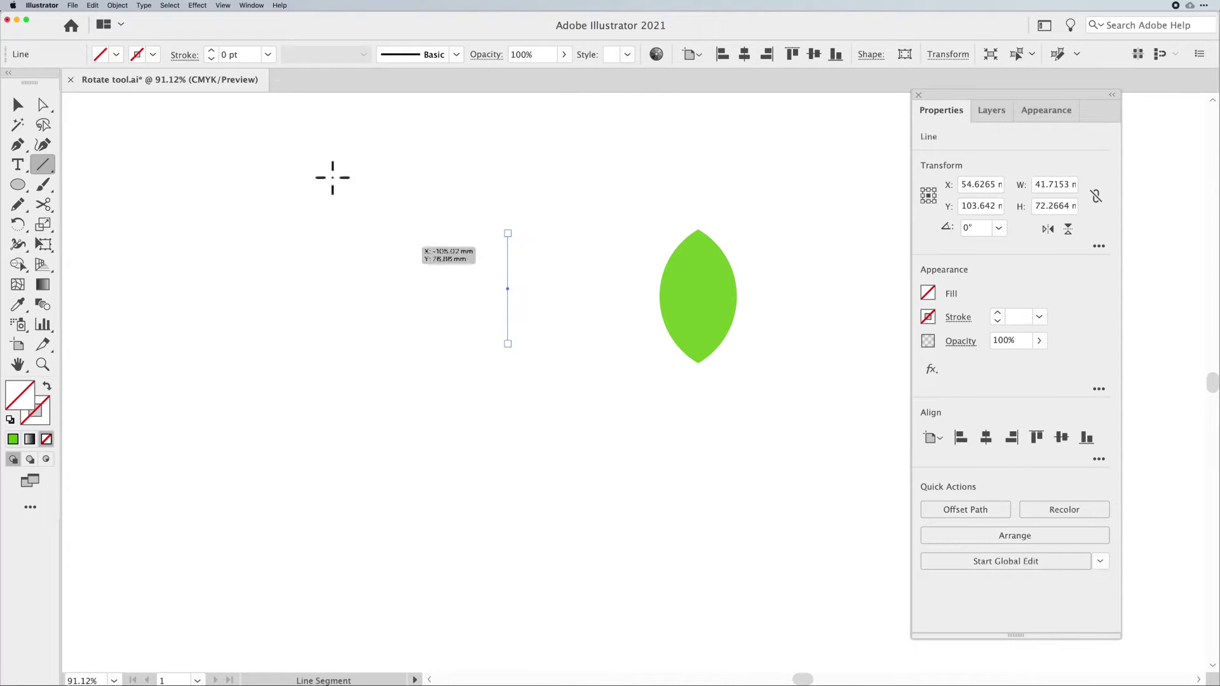
Give the line an orange 10 pt stroke with round end caps.
{"action": "left_click", "coordinate": [153, 54]}
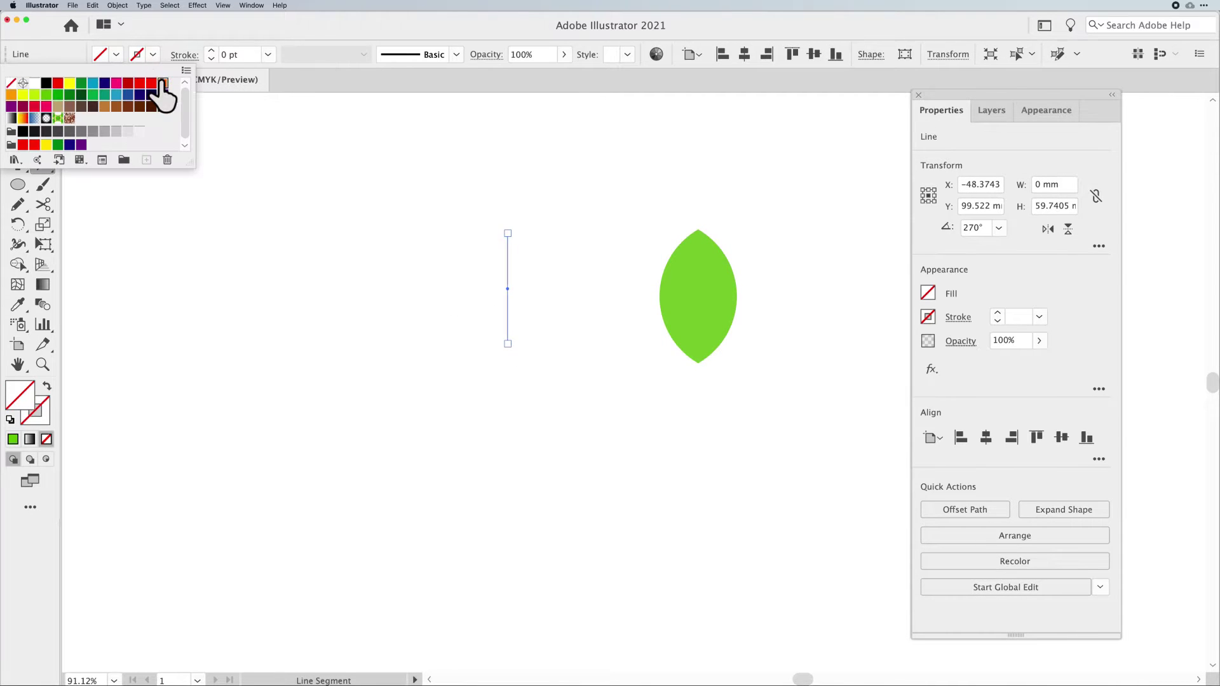
{"action": "left_click", "coordinate": [163, 84]}
{"action": "left_click", "coordinate": [211, 50]}
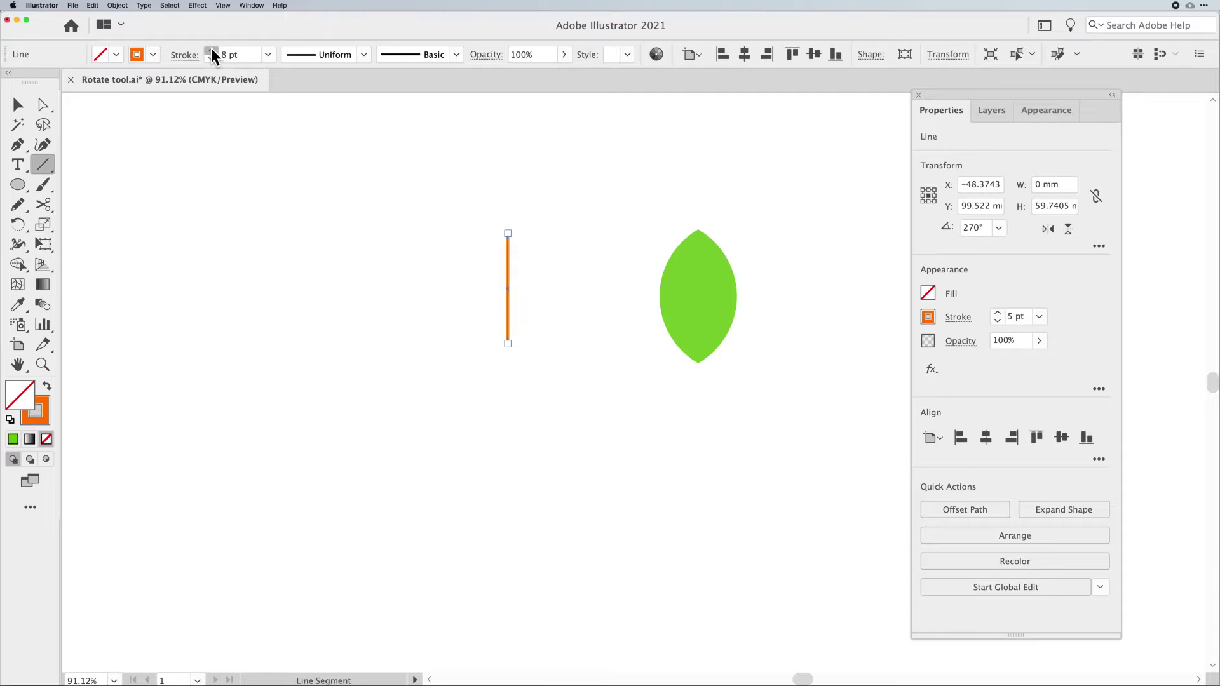
{"action": "left_click", "coordinate": [184, 54]}
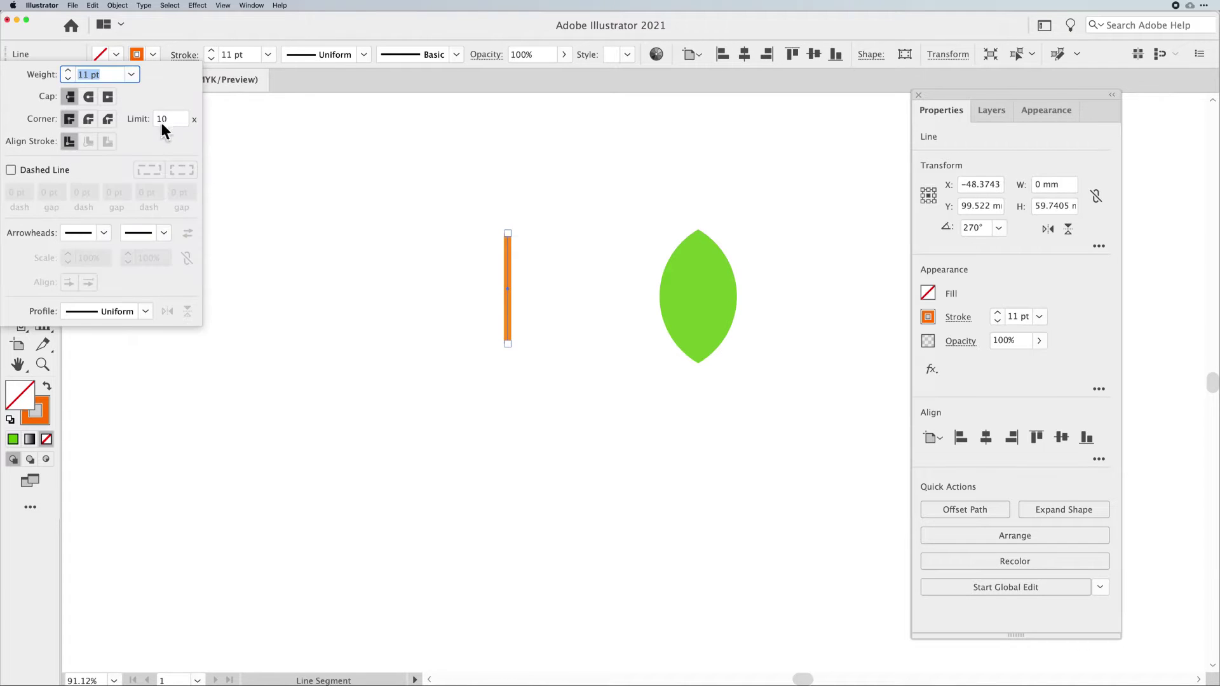
{"action": "left_click", "coordinate": [90, 97]}
{"action": "left_click", "coordinate": [209, 59]}
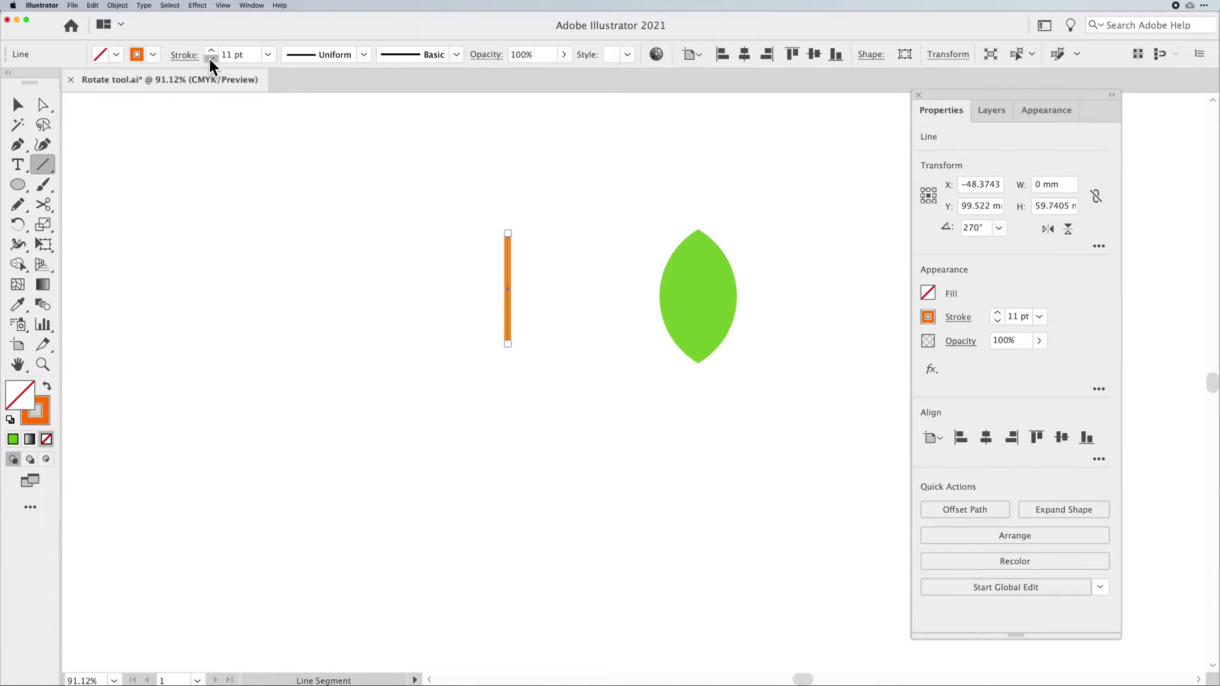
Briefly try a yellow stroke, revert the line to orange, and deselect it.
{"action": "left_click", "coordinate": [153, 55]}
{"action": "left_click", "coordinate": [23, 95]}
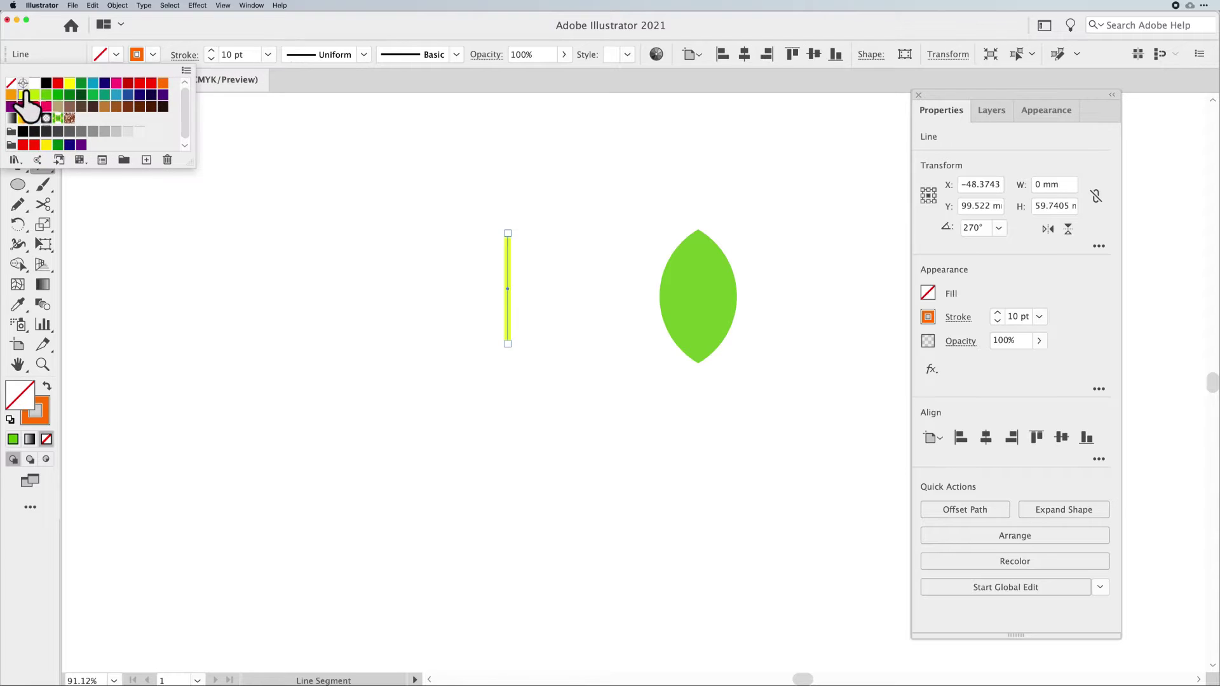
{"action": "left_click", "coordinate": [163, 83]}
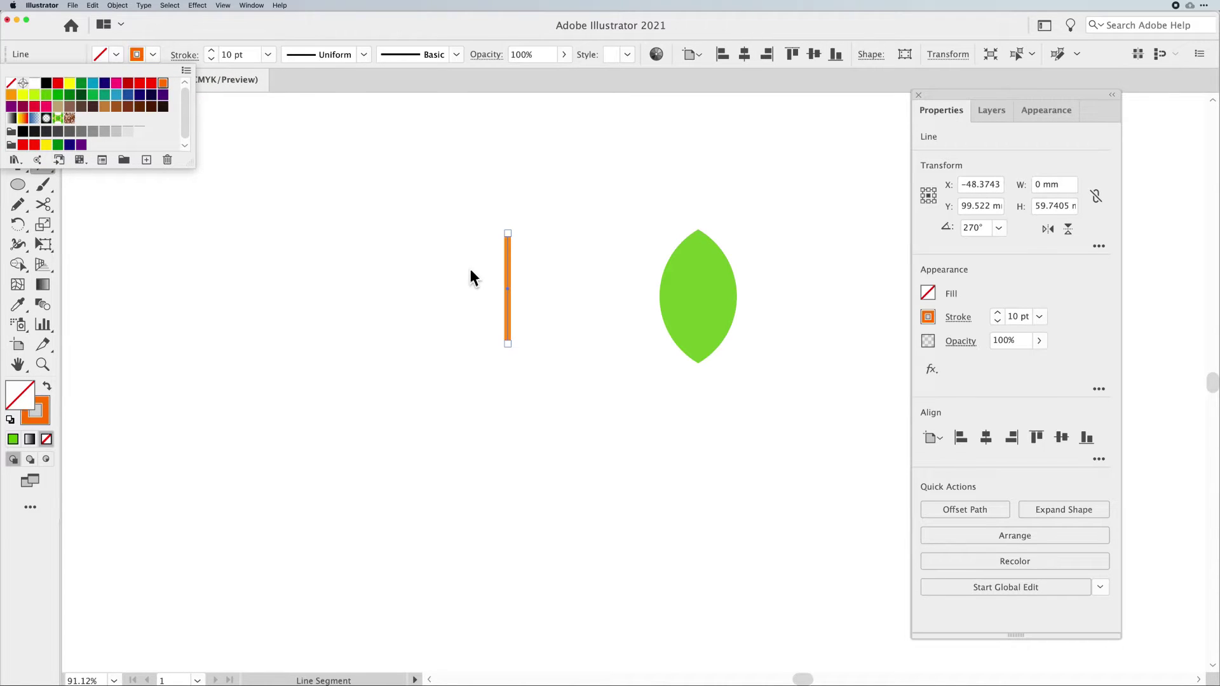
{"action": "left_click", "coordinate": [467, 268]}
{"action": "left_click", "coordinate": [18, 105]}
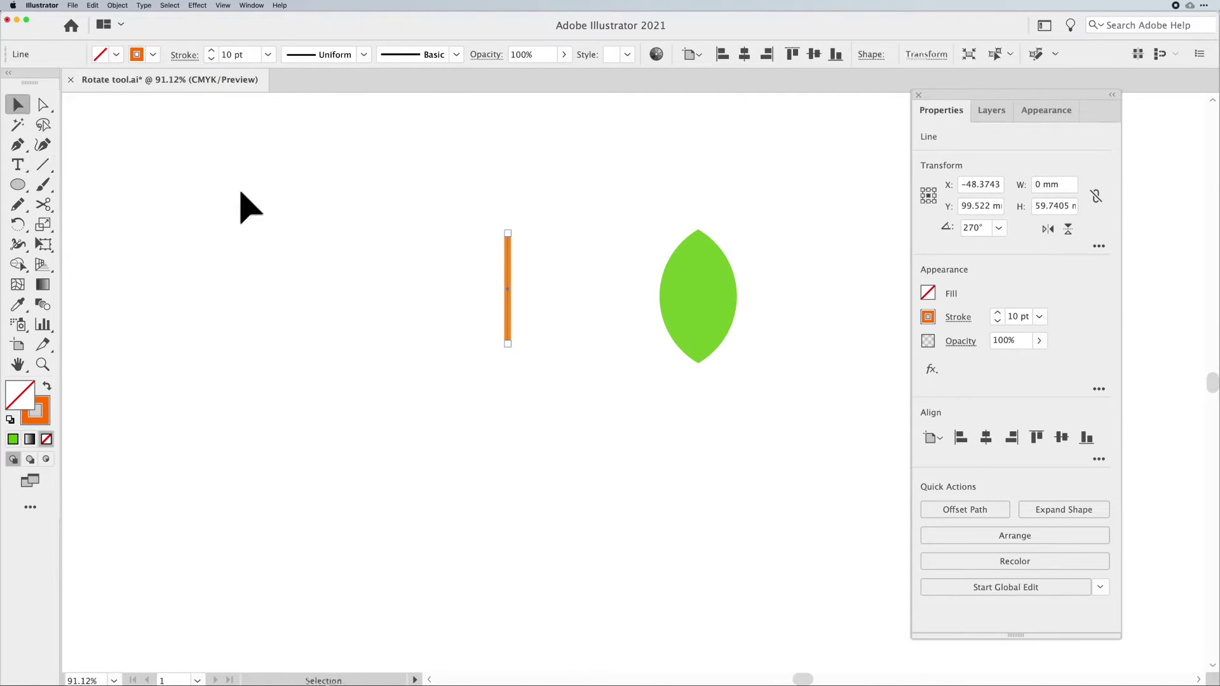
{"action": "left_click", "coordinate": [381, 260]}
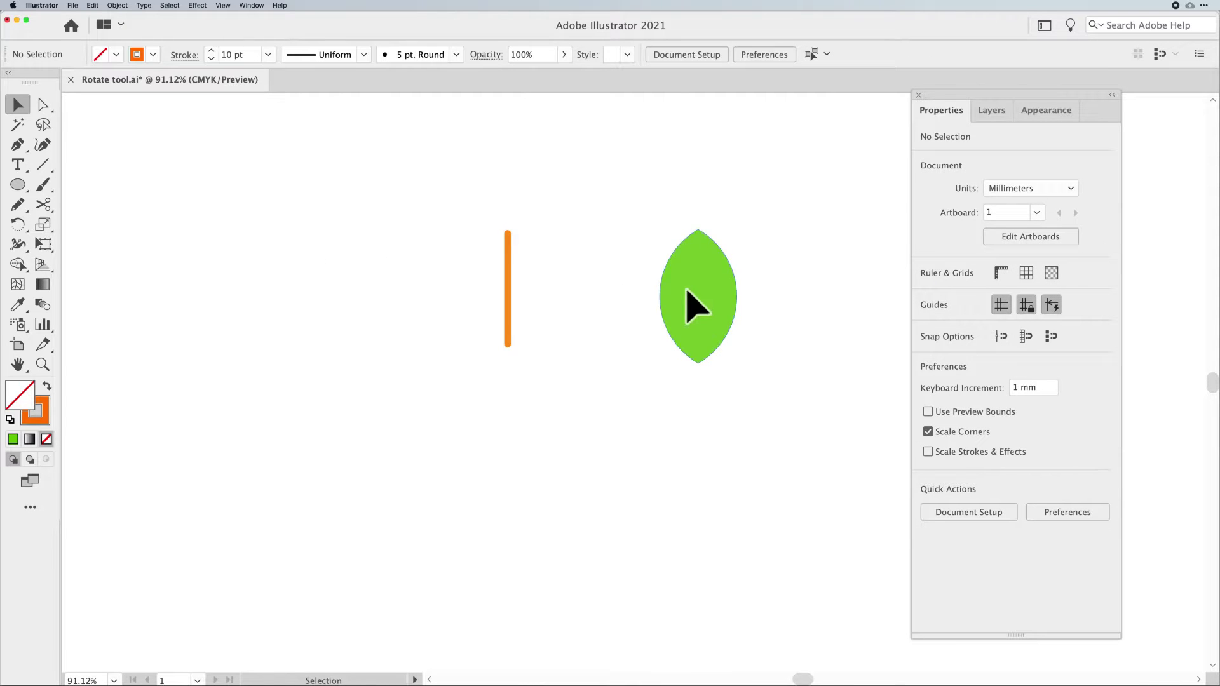
Move the leaf further right and make tilted trial copies of the orange line below.
{"action": "left_click_drag", "start_coordinate": [687, 290], "coordinate": [755, 284]}
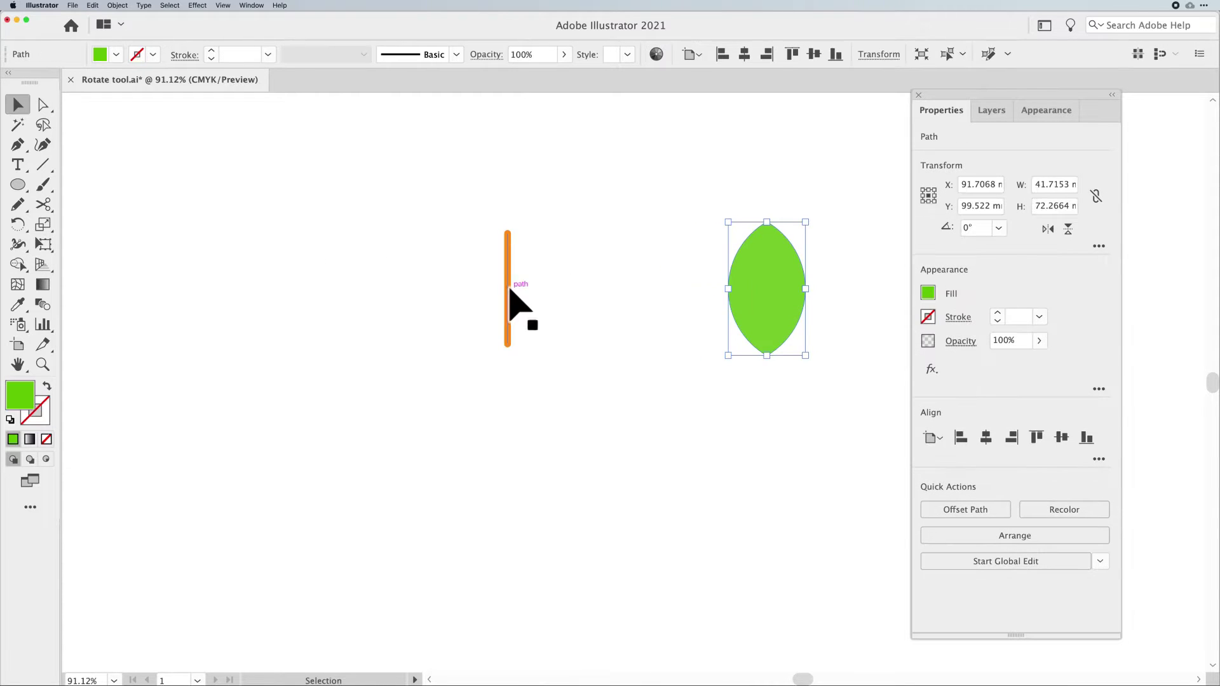
{"action": "left_click", "coordinate": [509, 289]}
{"action": "left_click_drag", "start_coordinate": [511, 291], "coordinate": [545, 445]}
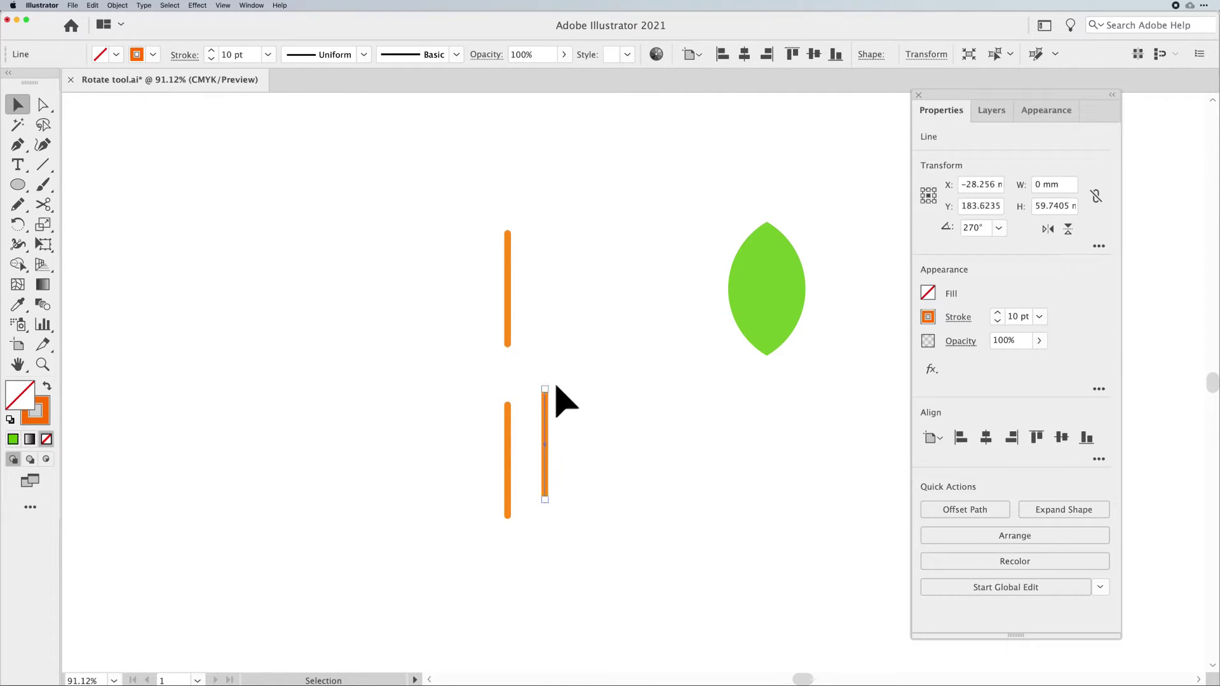
{"action": "left_click_drag", "start_coordinate": [551, 387], "coordinate": [509, 402]}
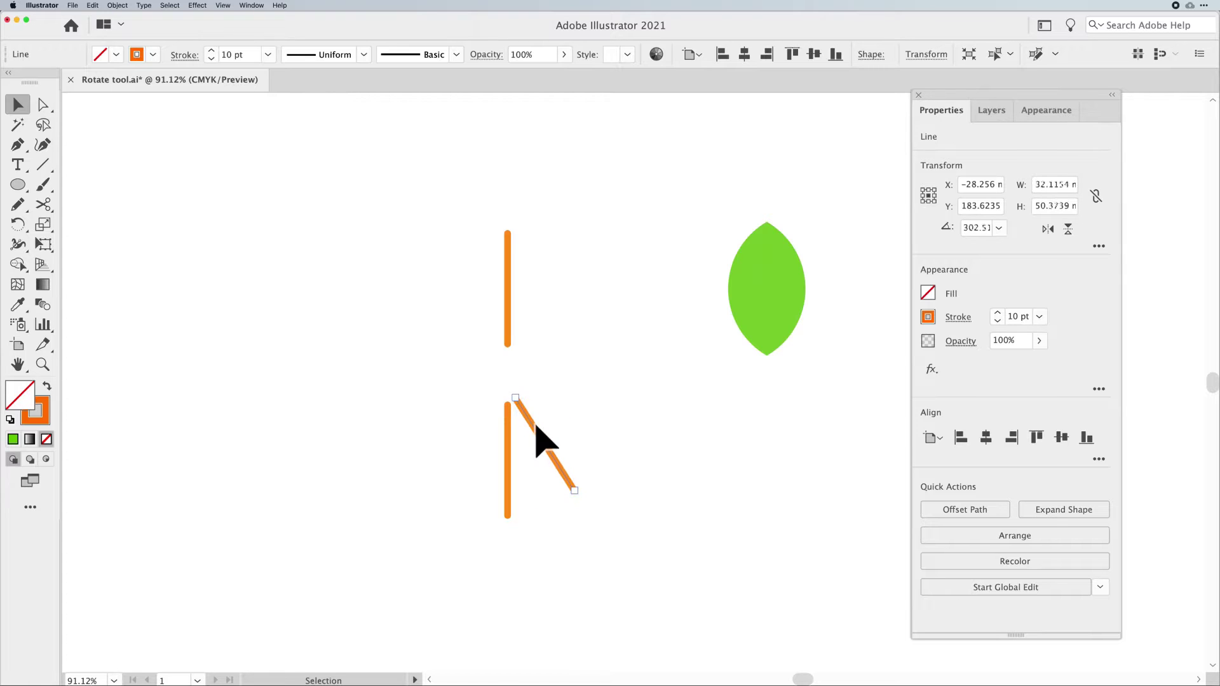
{"action": "left_click_drag", "start_coordinate": [539, 441], "coordinate": [564, 414]}
Rotate the newest copy shallower, then select and delete the three trial lines.
{"action": "left_click", "coordinate": [602, 484]}
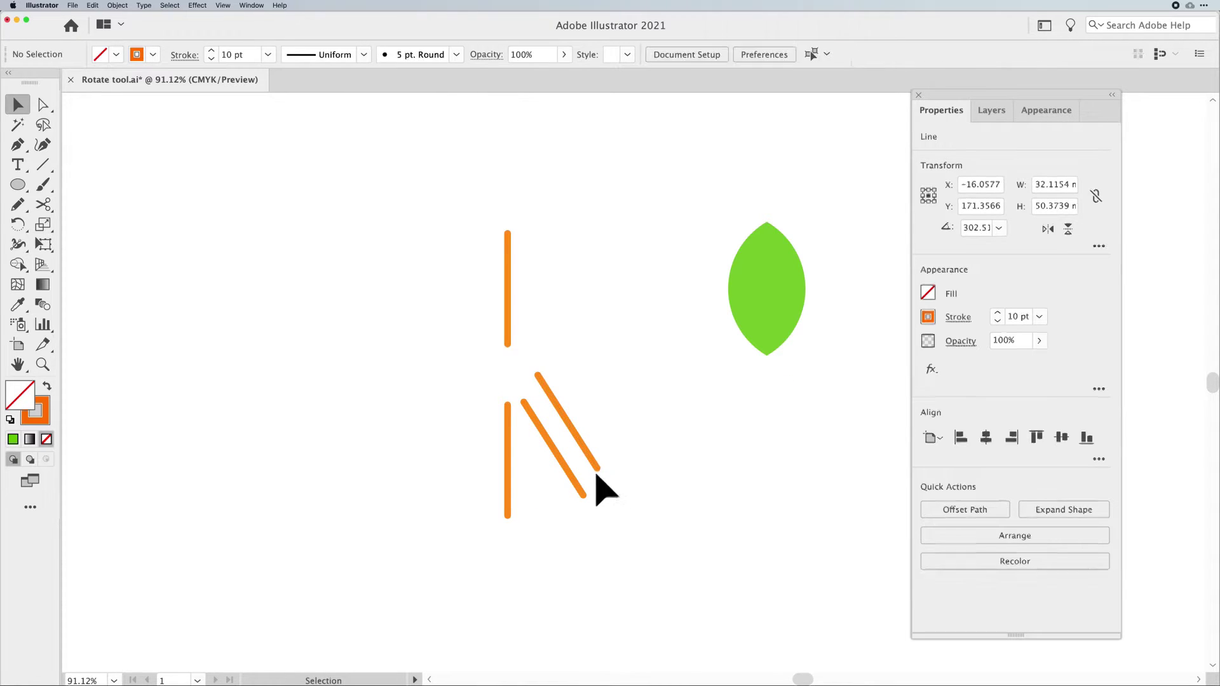
{"action": "left_click", "coordinate": [597, 476]}
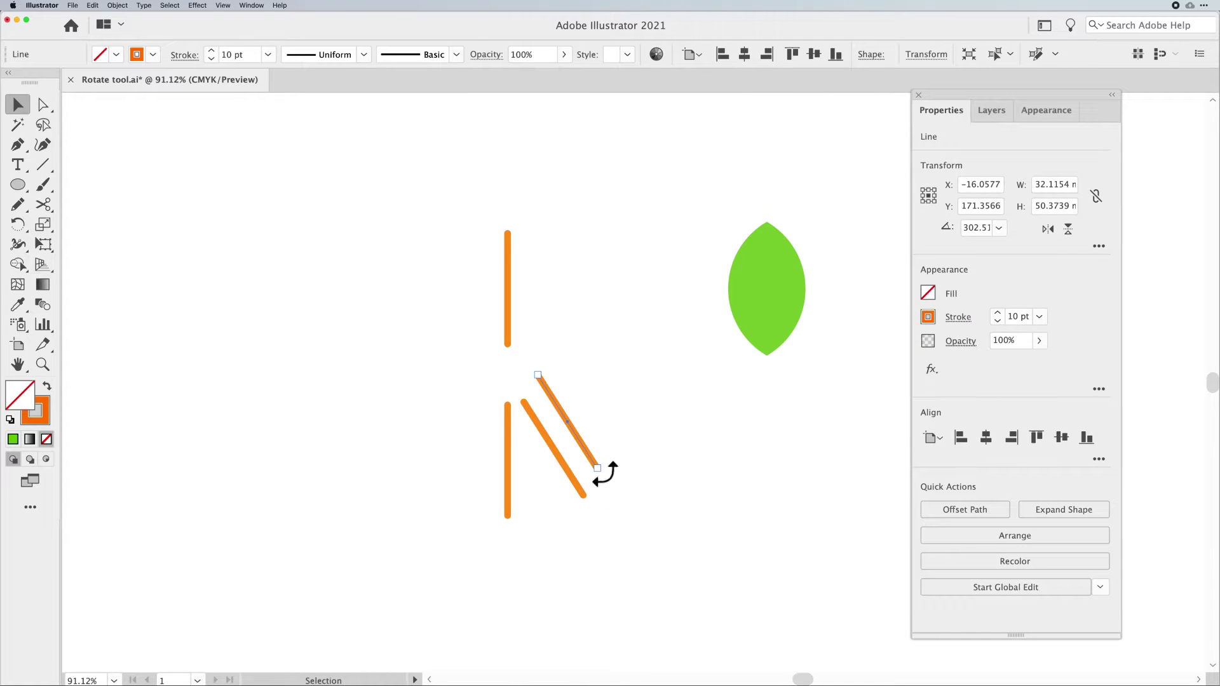
{"action": "left_click_drag", "start_coordinate": [604, 471], "coordinate": [615, 421]}
{"action": "left_click", "coordinate": [655, 363]}
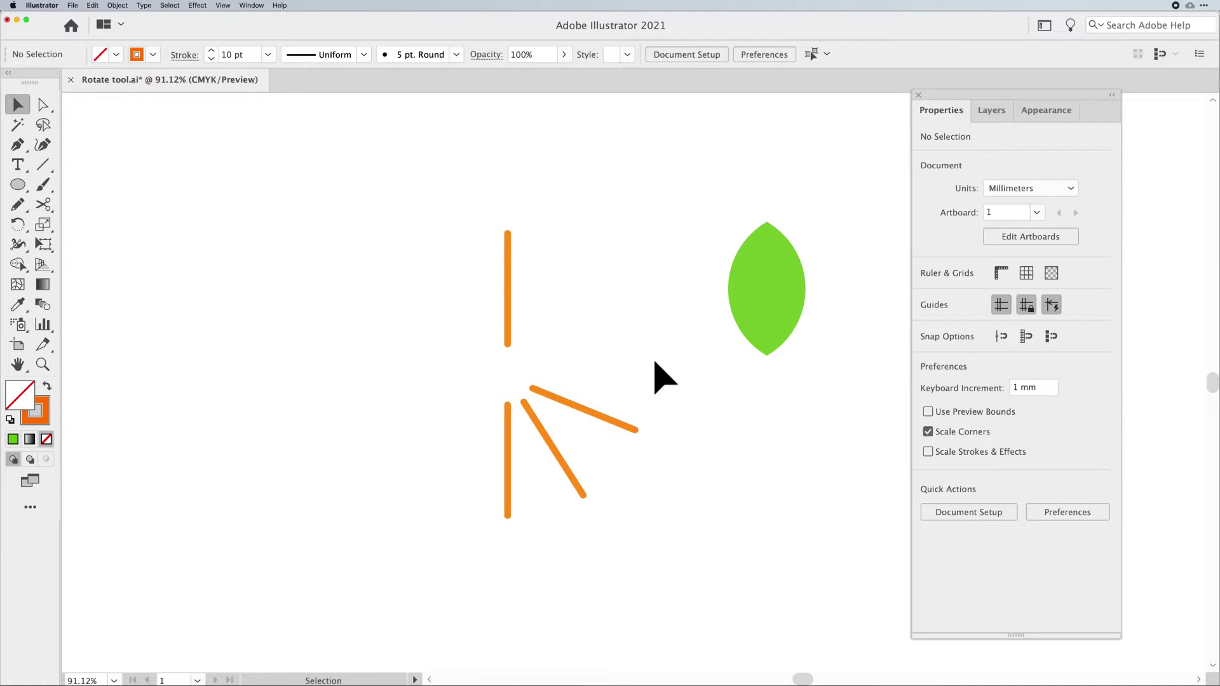
{"action": "left_click_drag", "start_coordinate": [655, 362], "coordinate": [468, 536]}
{"action": "key", "text": "Delete"}
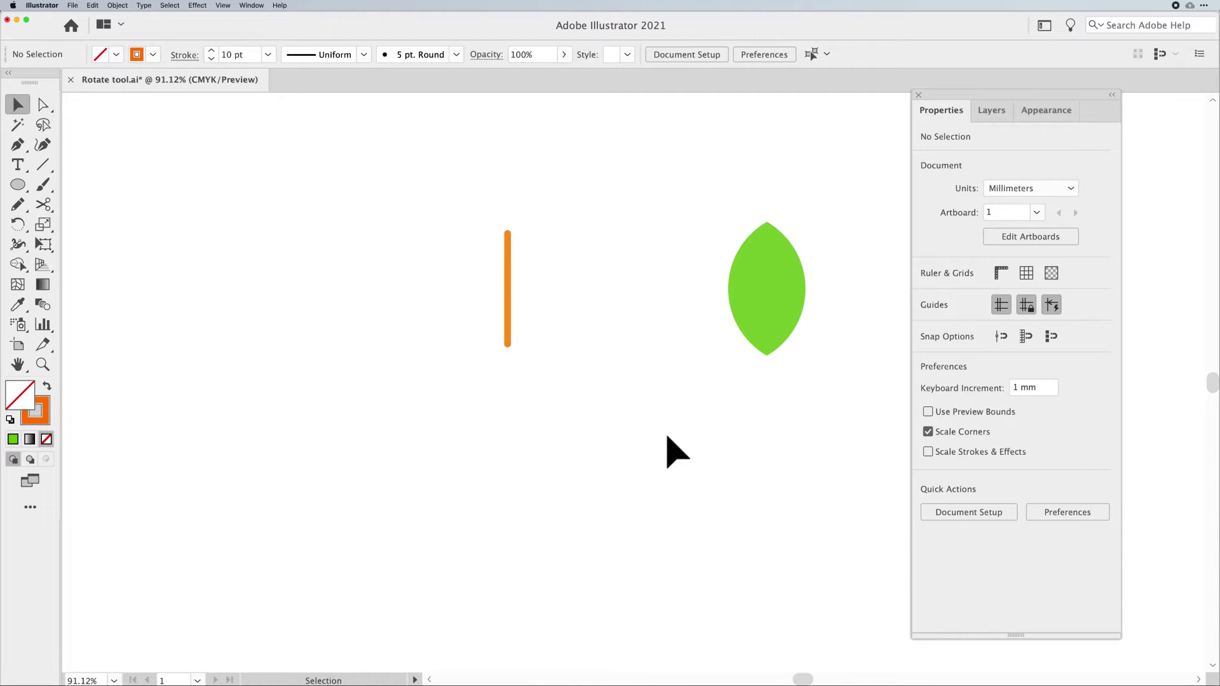
Draw a square left of the line with an orange fill by swapping fill and stroke.
{"action": "left_click", "coordinate": [19, 186]}
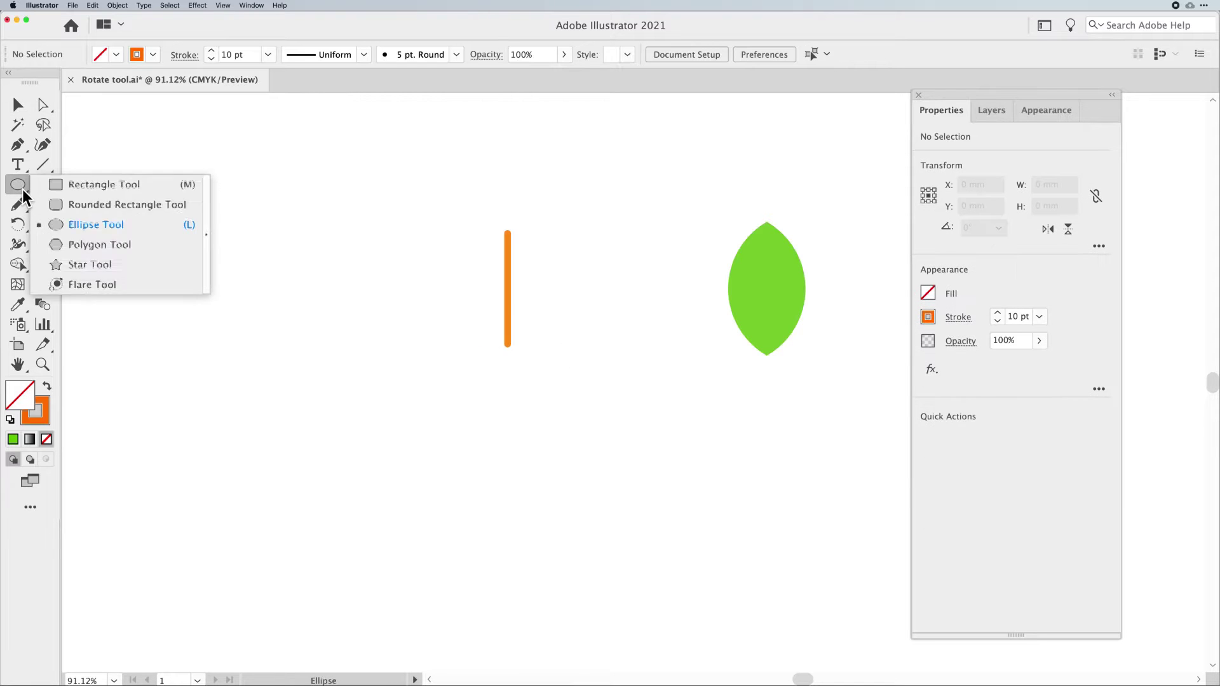
{"action": "left_click", "coordinate": [85, 192]}
{"action": "left_click_drag", "start_coordinate": [277, 265], "coordinate": [320, 317]}
{"action": "key", "text": "shift+x"}
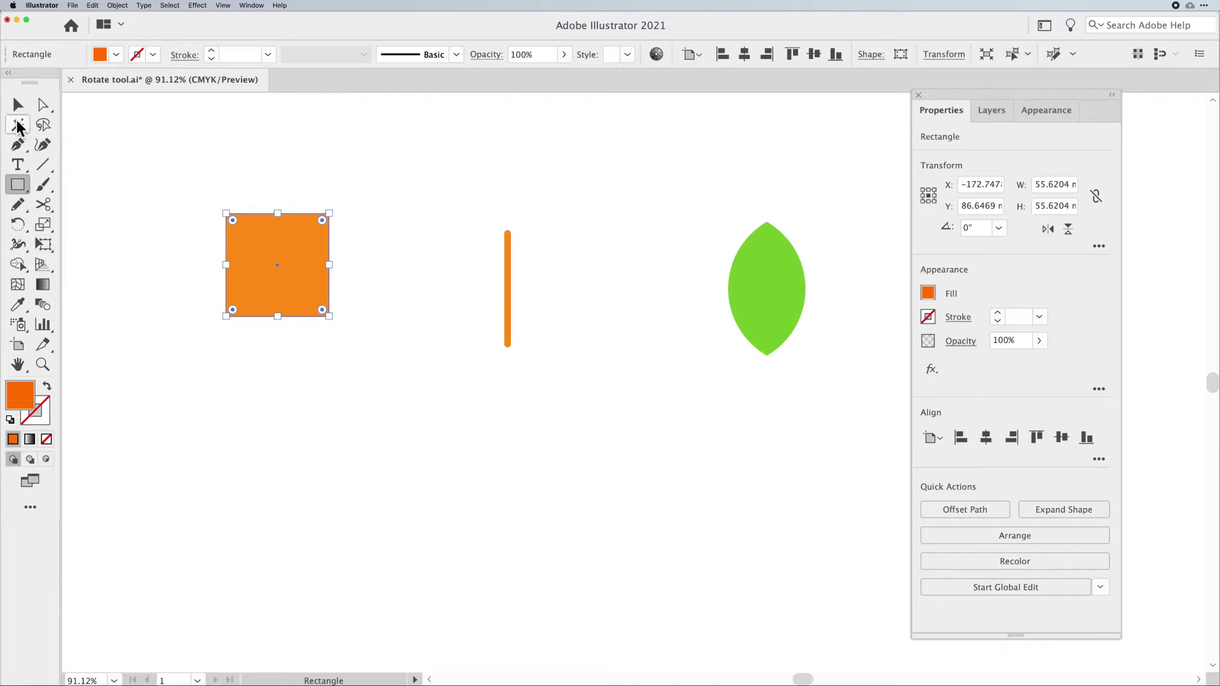
{"action": "left_click", "coordinate": [18, 105]}
Rotate the orange square around its centre to about 326°.
{"action": "left_click", "coordinate": [20, 227]}
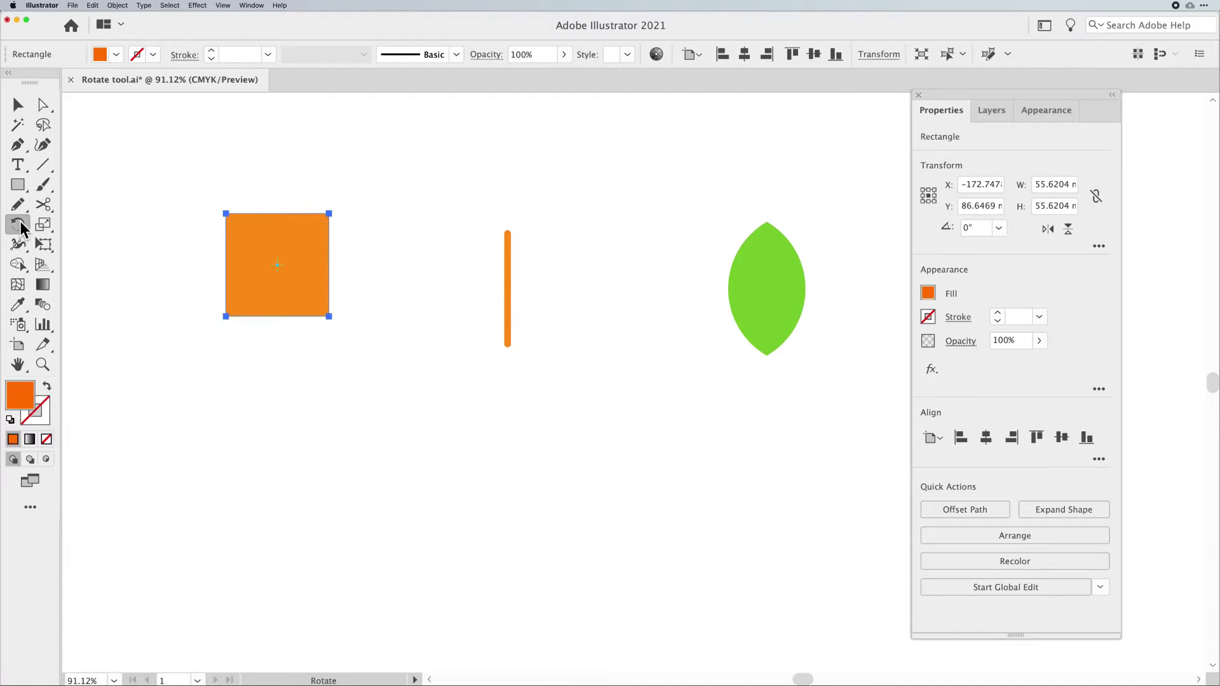
{"action": "left_click_drag", "start_coordinate": [21, 227], "coordinate": [55, 224]}
{"action": "left_click_drag", "start_coordinate": [341, 343], "coordinate": [303, 357]}
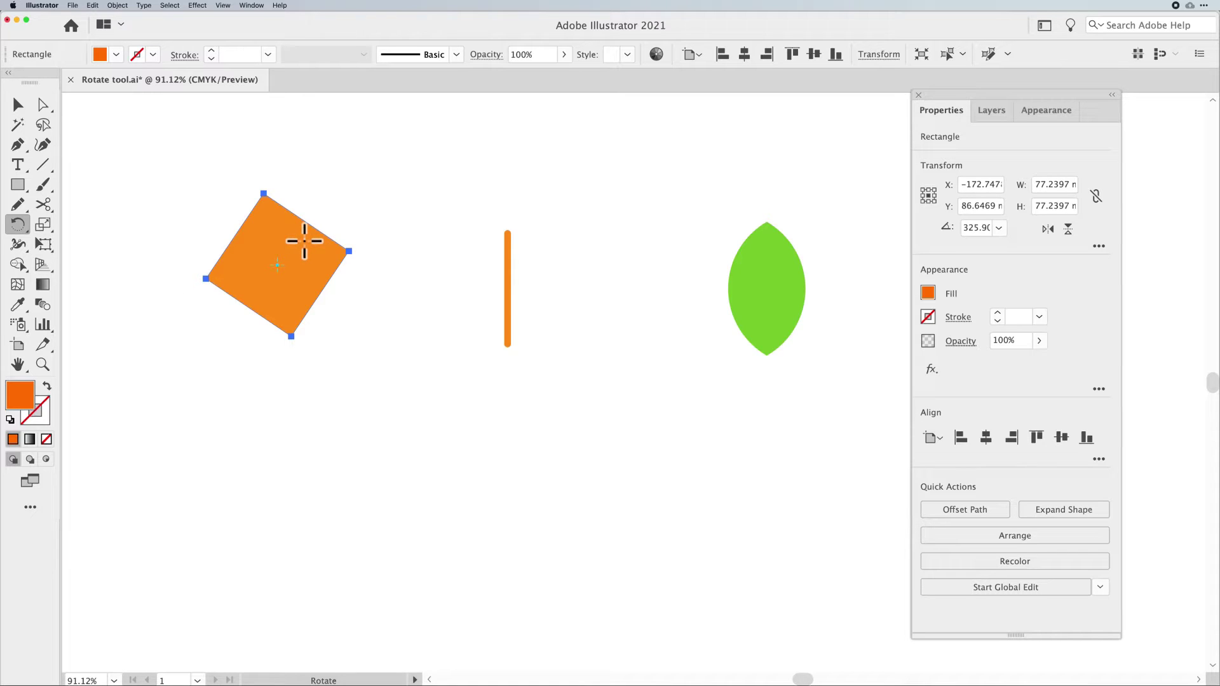
{"action": "left_click", "coordinate": [18, 104]}
Rotate the square around a pivot at its top-right corner.
{"action": "left_click", "coordinate": [17, 223]}
{"action": "left_click", "coordinate": [364, 245]}
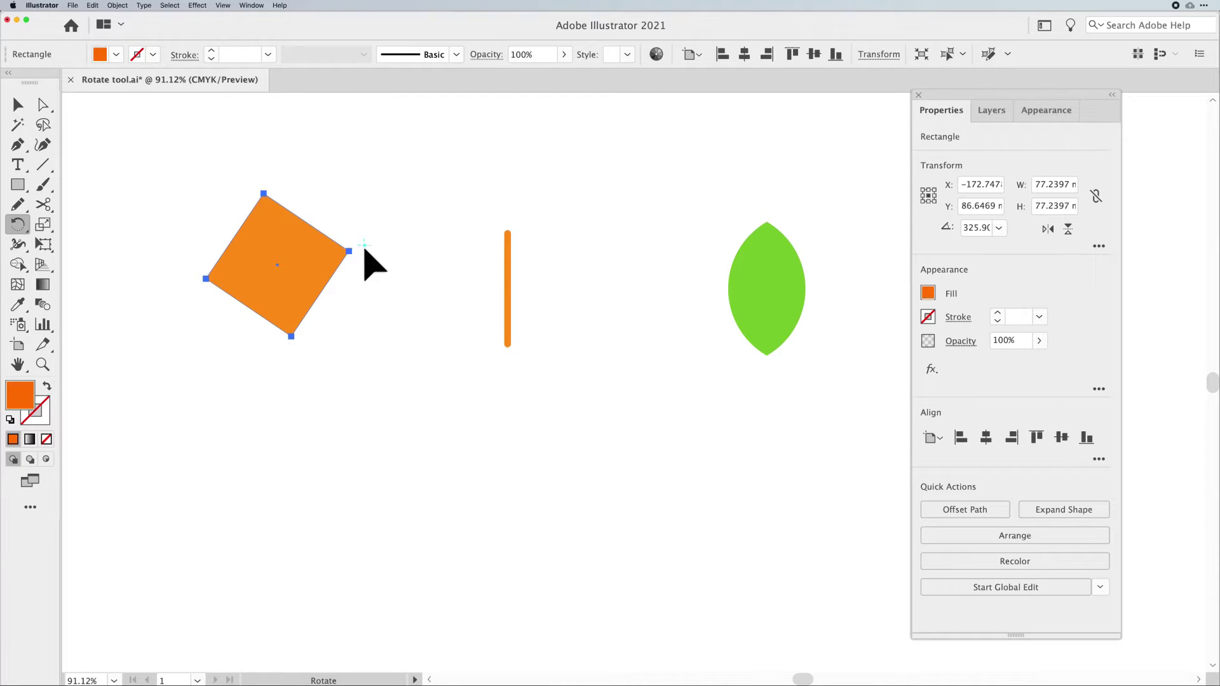
{"action": "left_click_drag", "start_coordinate": [298, 300], "coordinate": [332, 307]}
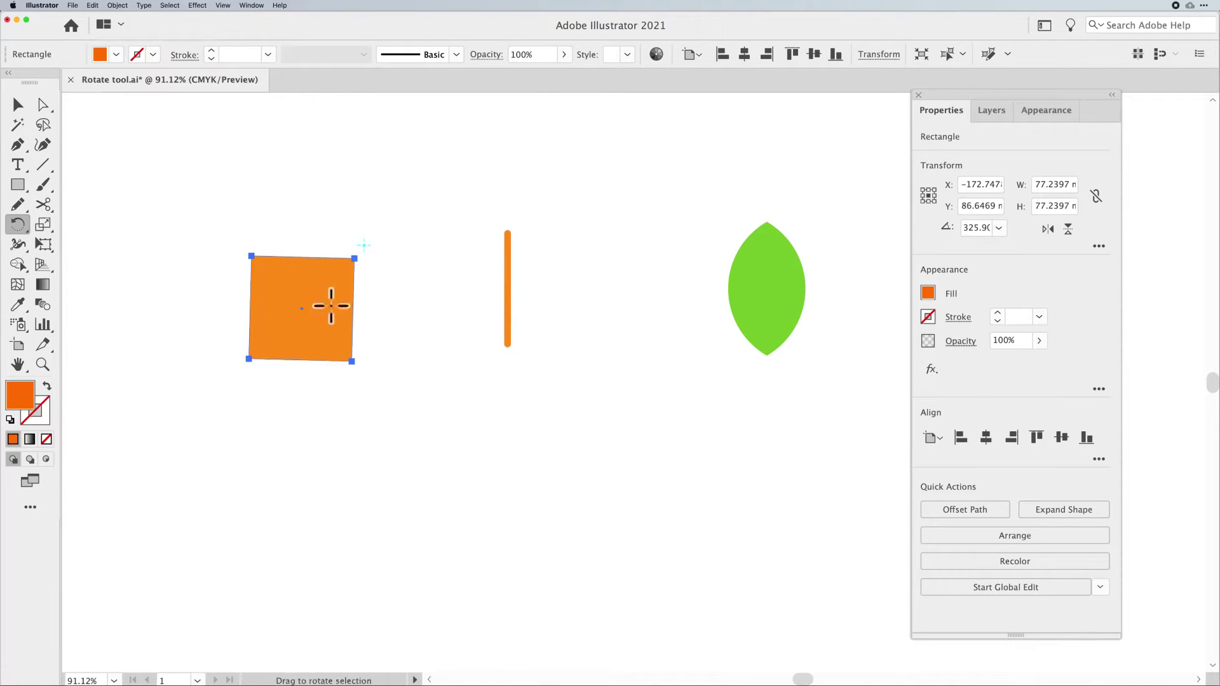
Rotate the square around a pivot below-left of it, then delete the square.
{"action": "left_click", "coordinate": [213, 373]}
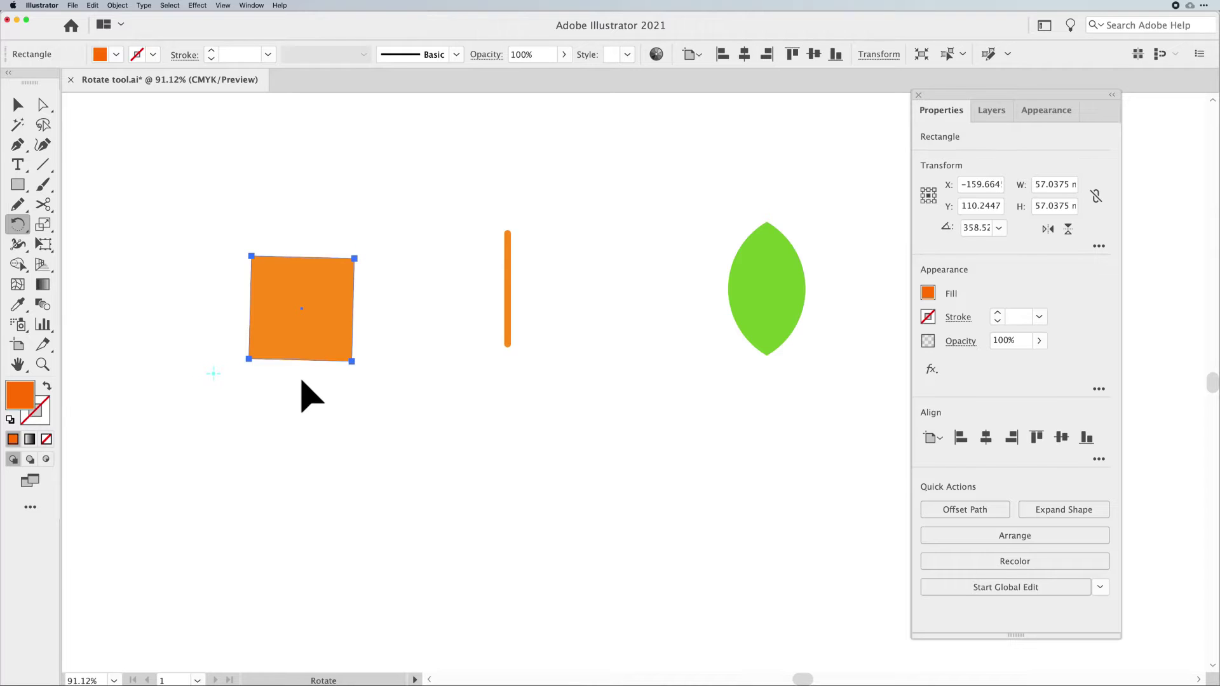
{"action": "left_click_drag", "start_coordinate": [379, 254], "coordinate": [321, 292]}
{"action": "left_click_drag", "start_coordinate": [373, 330], "coordinate": [313, 278]}
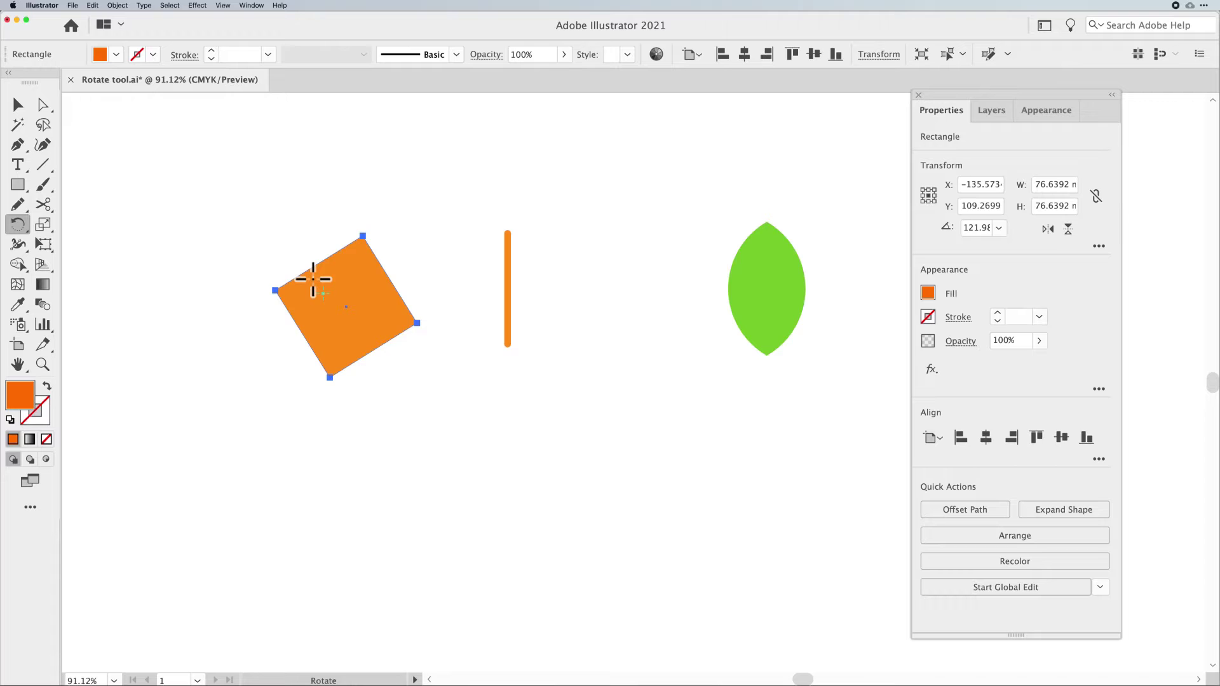
{"action": "key", "text": "Delete"}
{"action": "left_click", "coordinate": [17, 104]}
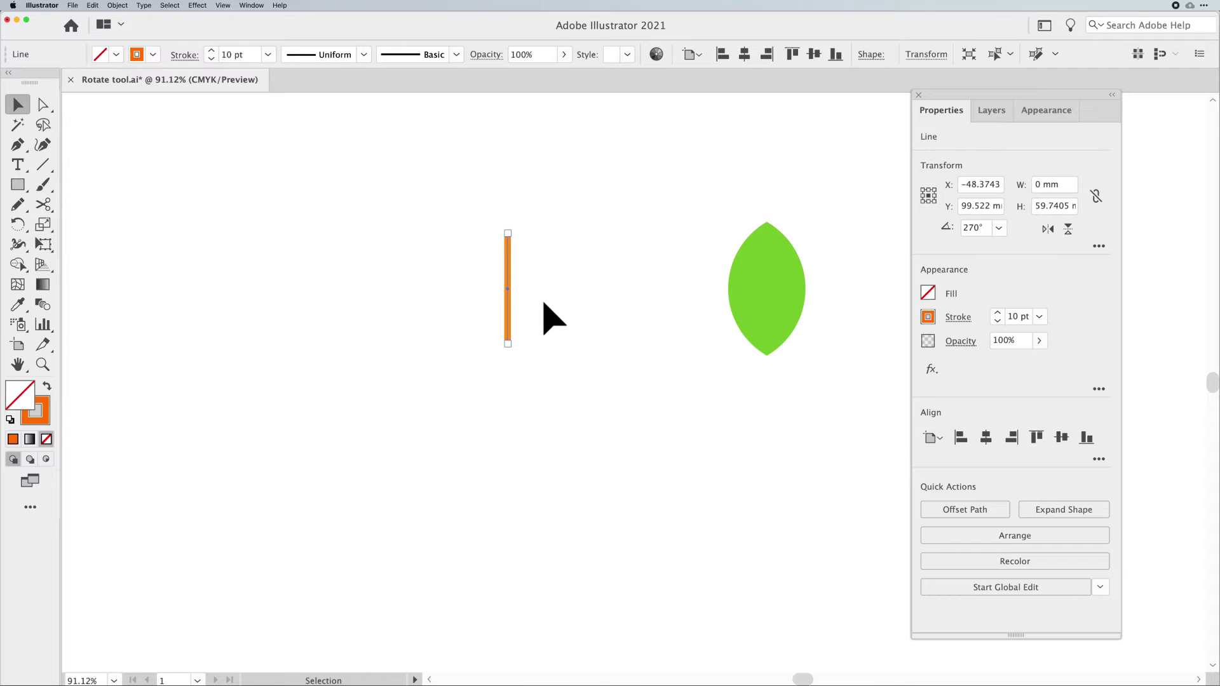
{"action": "left_click", "coordinate": [24, 223]}
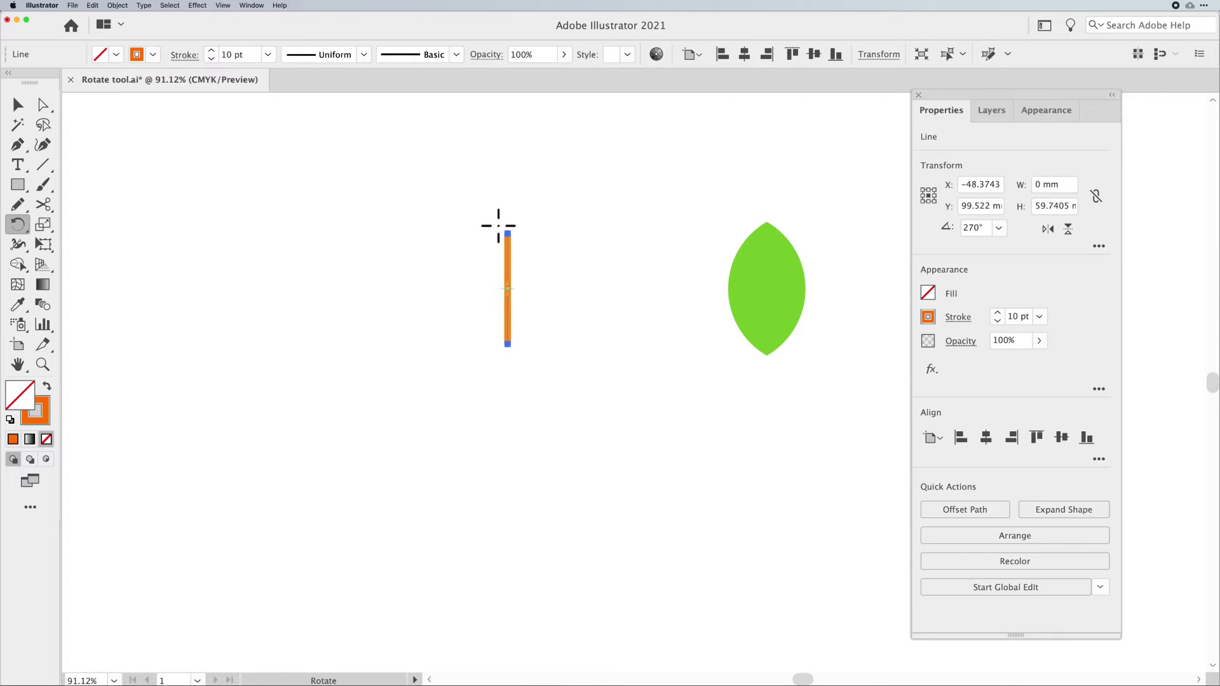
{"action": "left_click_drag", "start_coordinate": [493, 218], "coordinate": [517, 251]}
{"action": "left_click", "coordinate": [145, 6]}
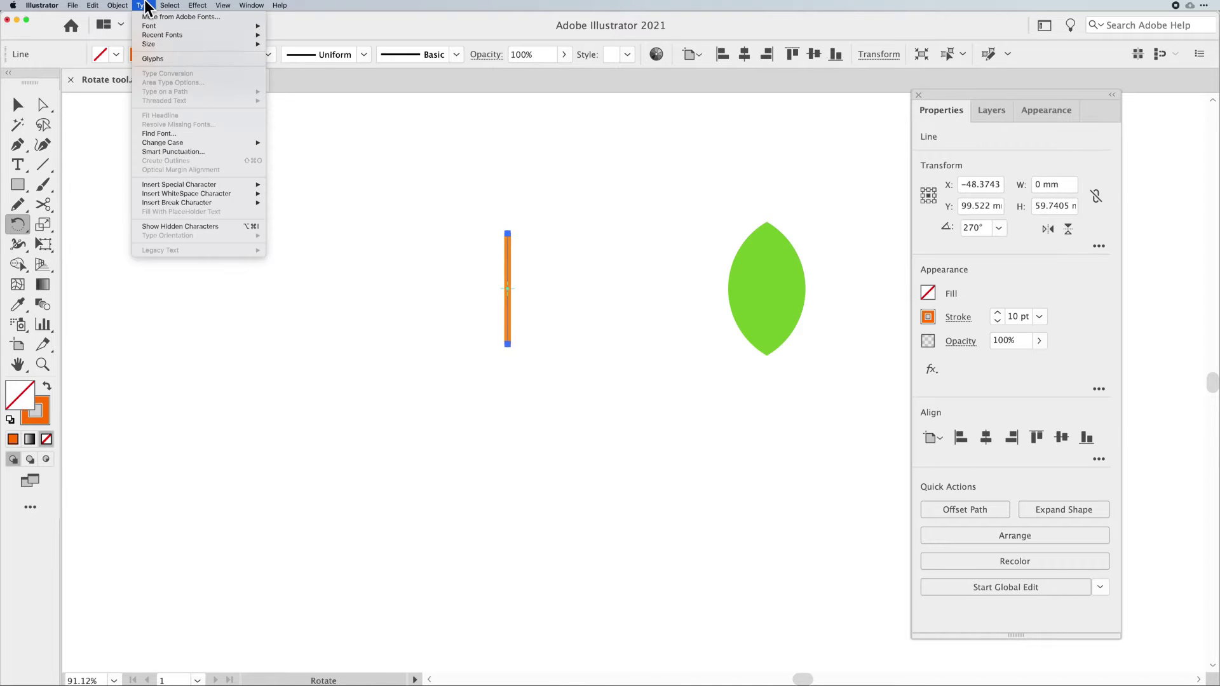
{"action": "mouse_move", "coordinate": [170, 8]}
{"action": "mouse_move", "coordinate": [118, 6]}
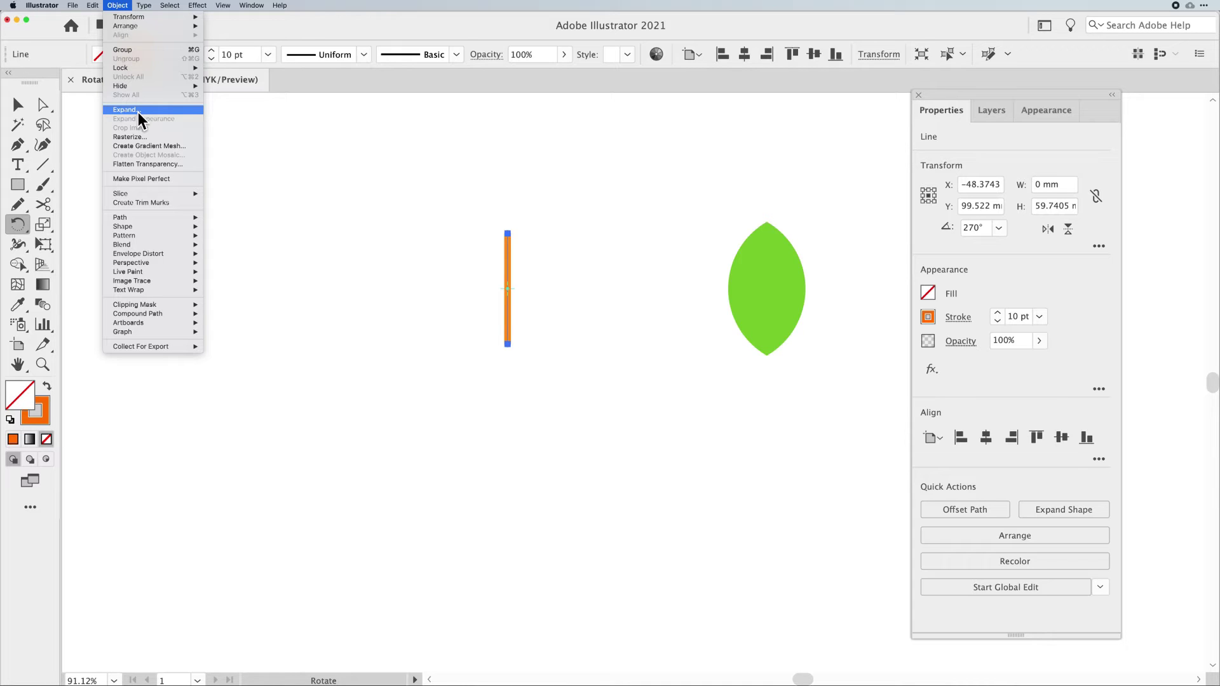
{"action": "mouse_move", "coordinate": [129, 224]}
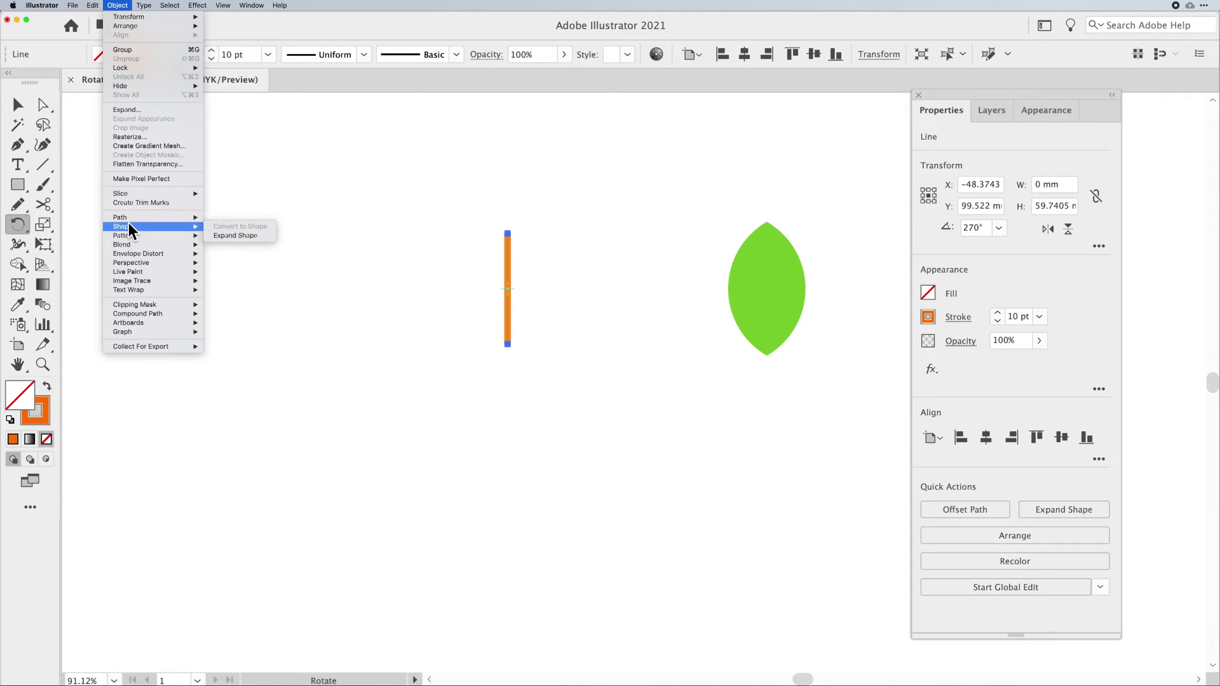
{"action": "mouse_move", "coordinate": [165, 218]}
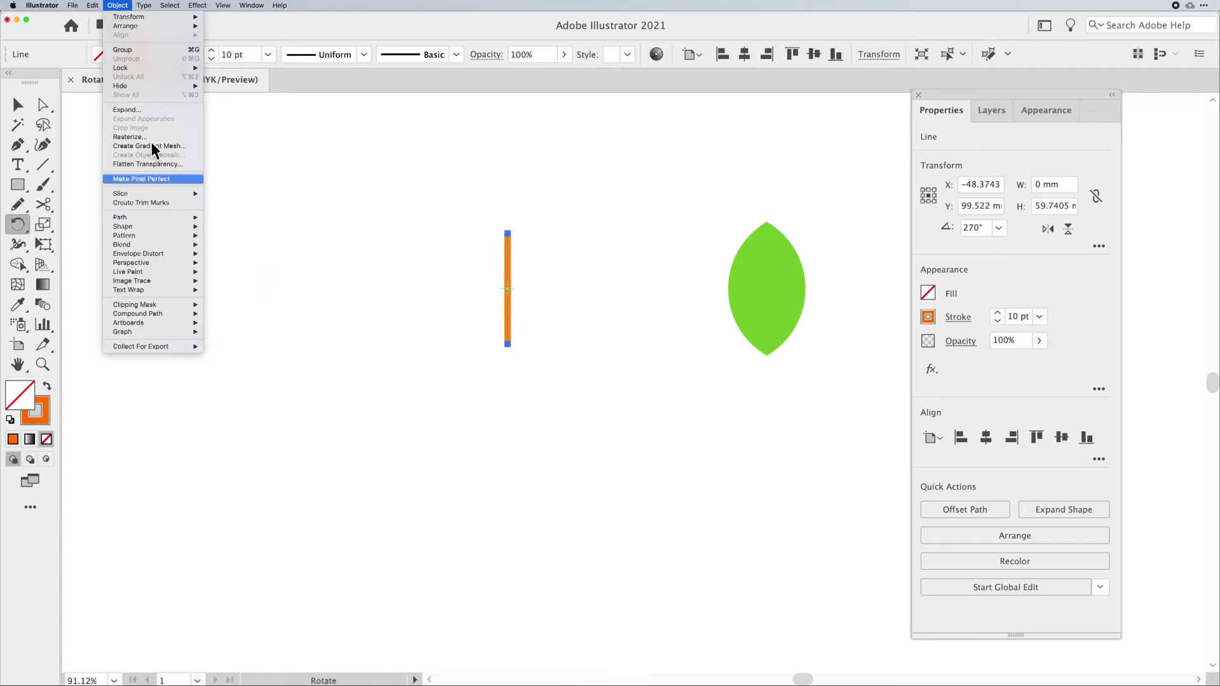
{"action": "left_click", "coordinate": [121, 6]}
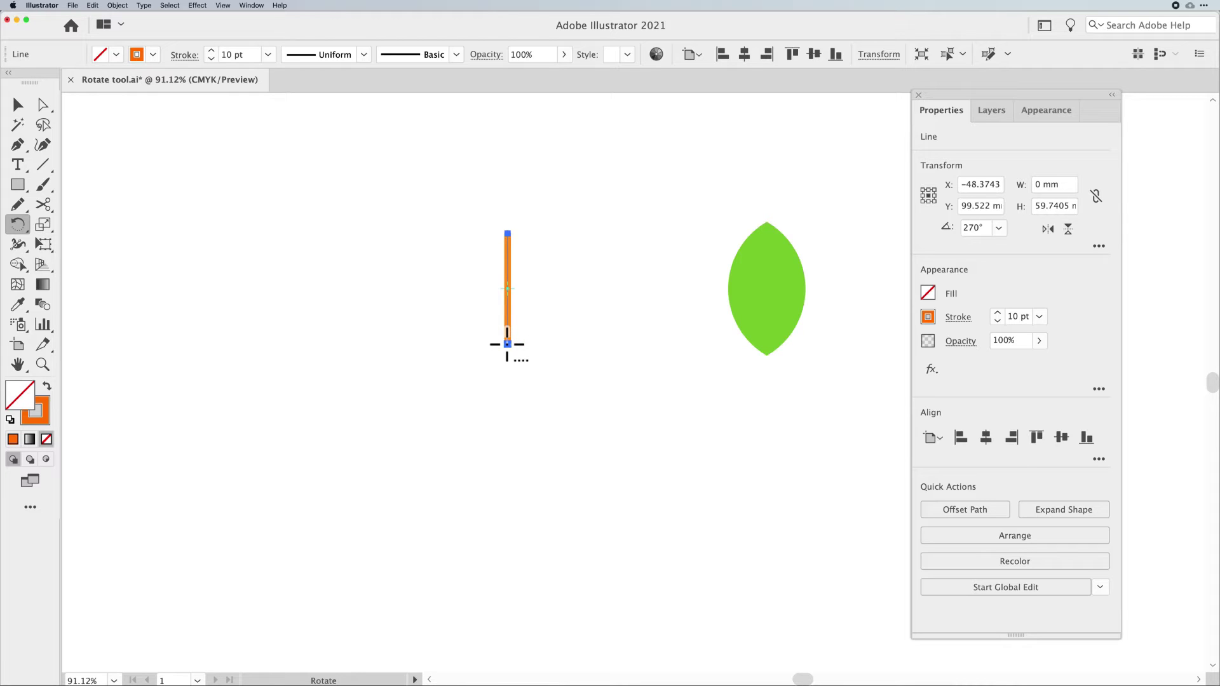
Set the rotation origin at the line's bottom end and enter a 45° angle.
{"action": "left_click", "coordinate": [507, 344], "text": "alt"}
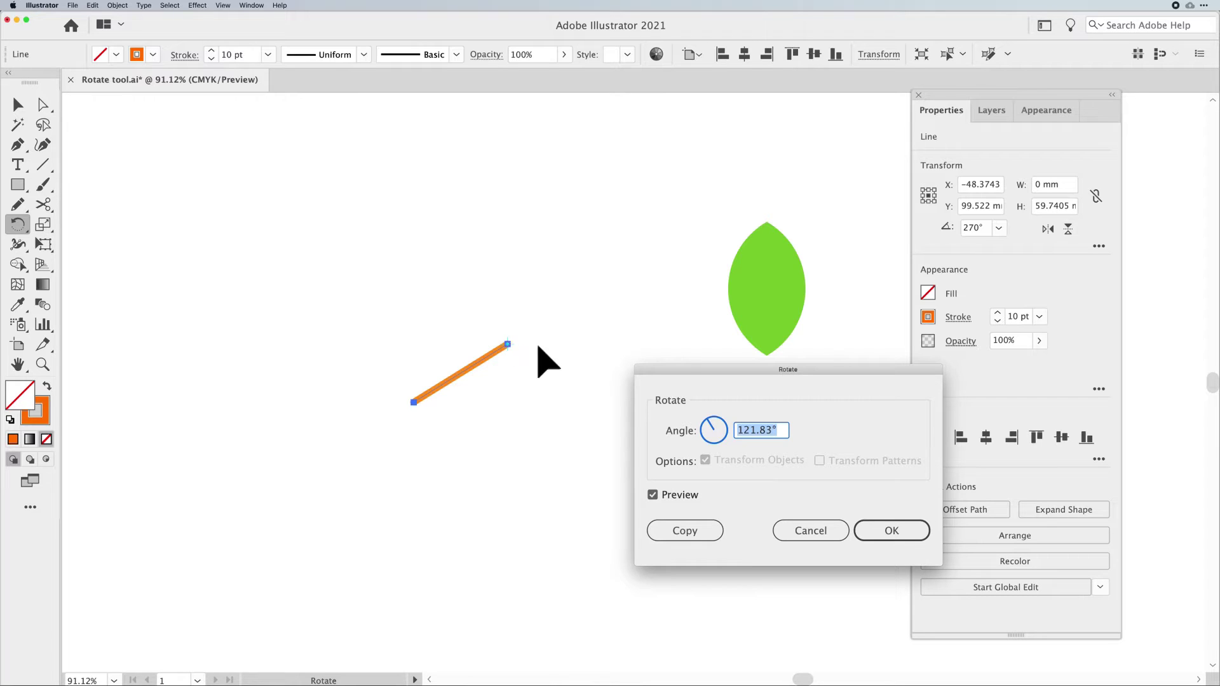
{"action": "left_click_drag", "start_coordinate": [686, 369], "coordinate": [658, 285]}
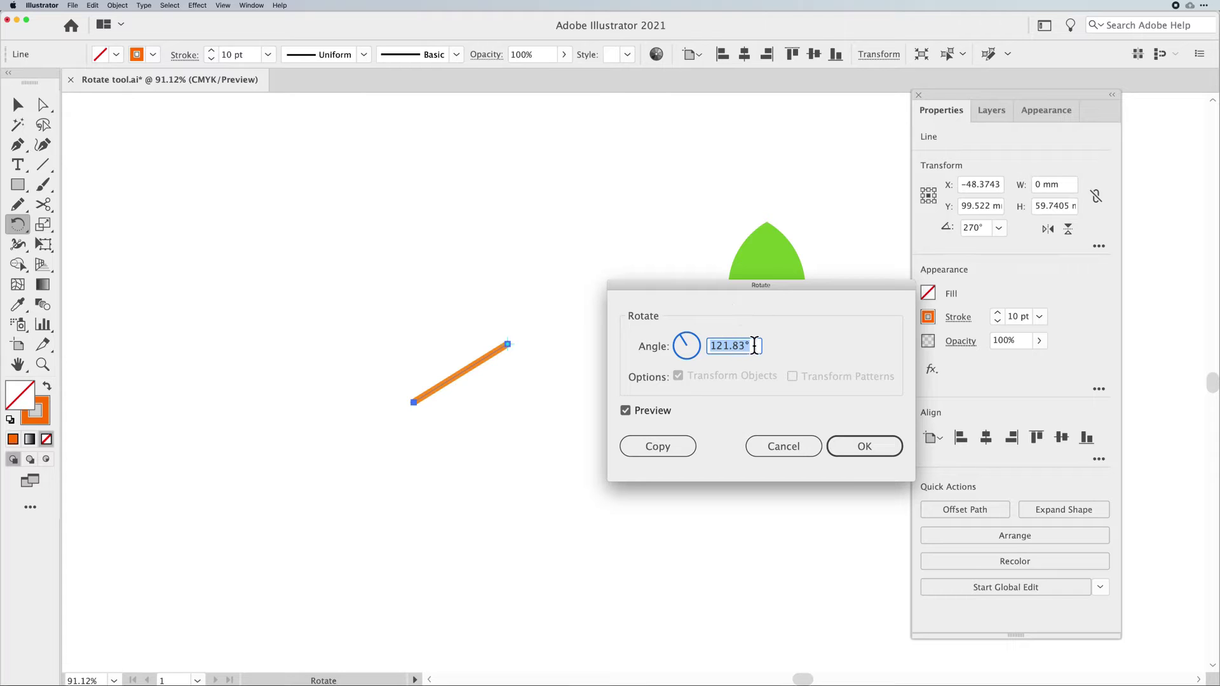
{"action": "left_click", "coordinate": [625, 411]}
{"action": "key", "text": "Tab"}
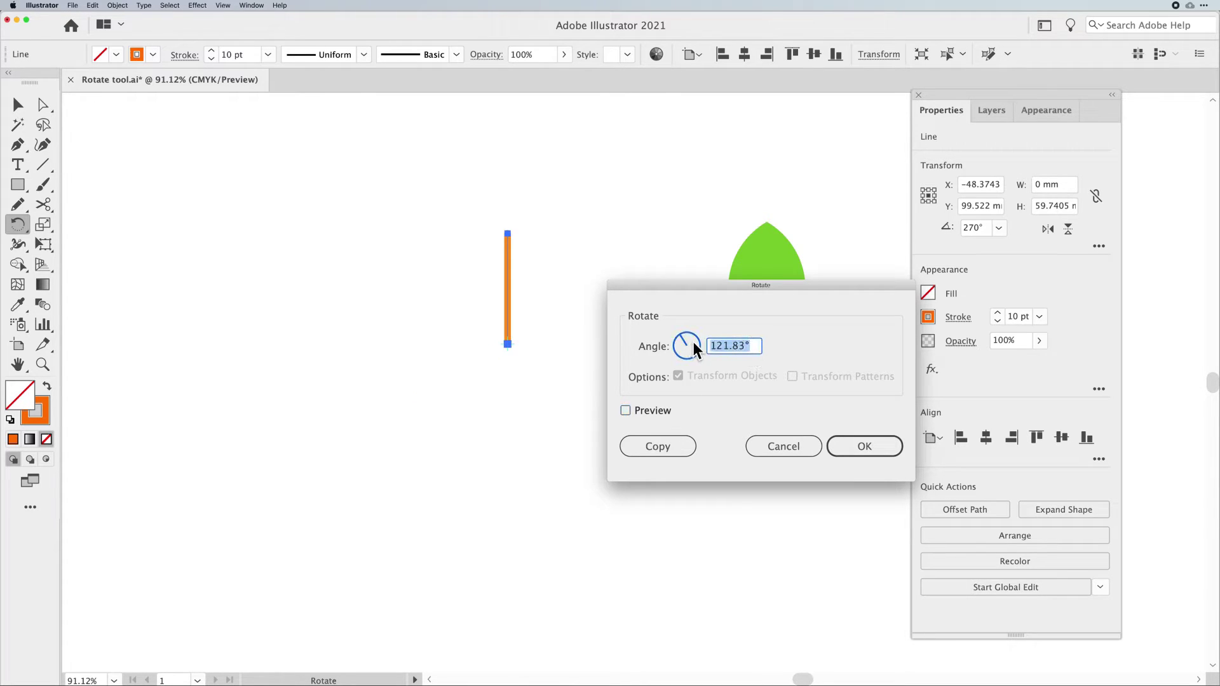
{"action": "key", "text": "BackSpace"}
{"action": "type", "text": "45"}
Compare the 45° rotation preview and create a rotated copy of the line.
{"action": "left_click", "coordinate": [661, 407]}
{"action": "left_click", "coordinate": [631, 408]}
{"action": "left_click", "coordinate": [629, 408]}
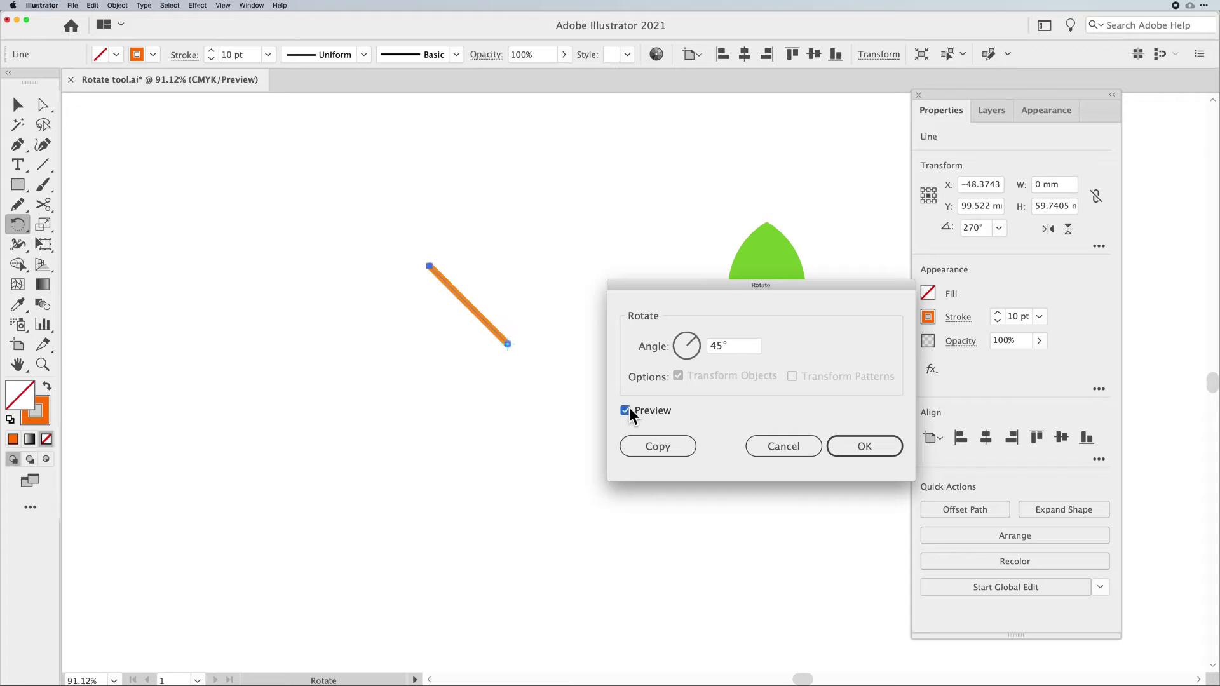
{"action": "left_click", "coordinate": [626, 411]}
{"action": "left_click", "coordinate": [626, 410]}
{"action": "left_click", "coordinate": [626, 410]}
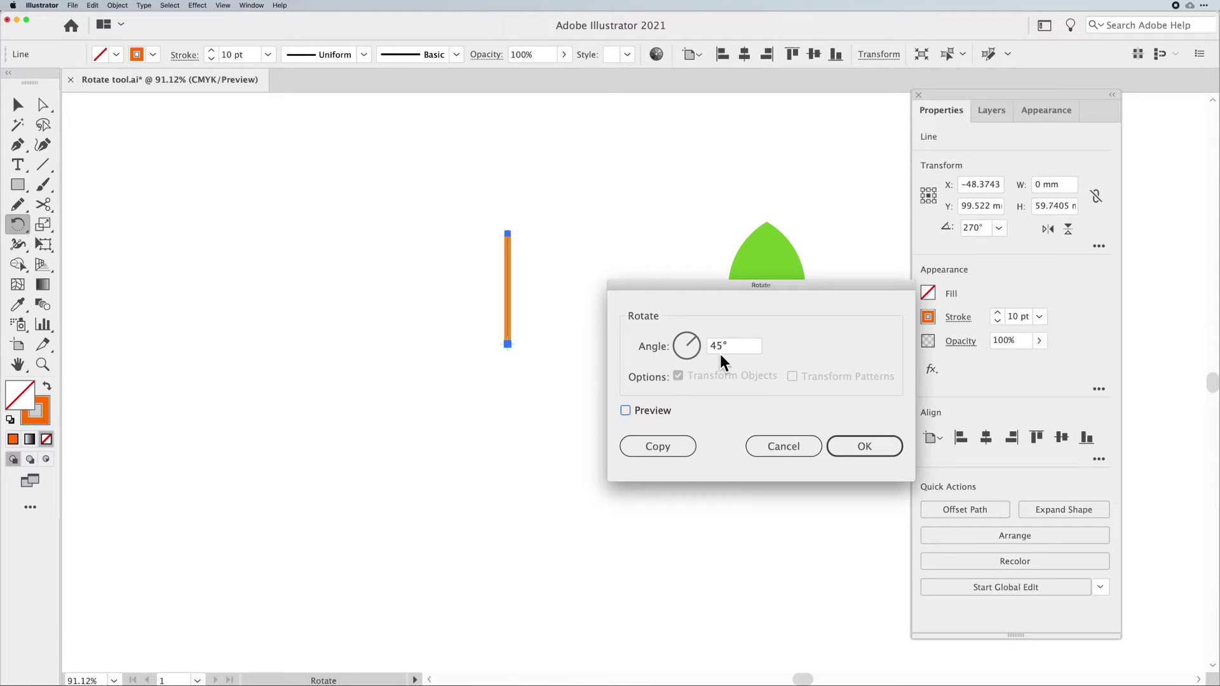
{"action": "left_click", "coordinate": [626, 411]}
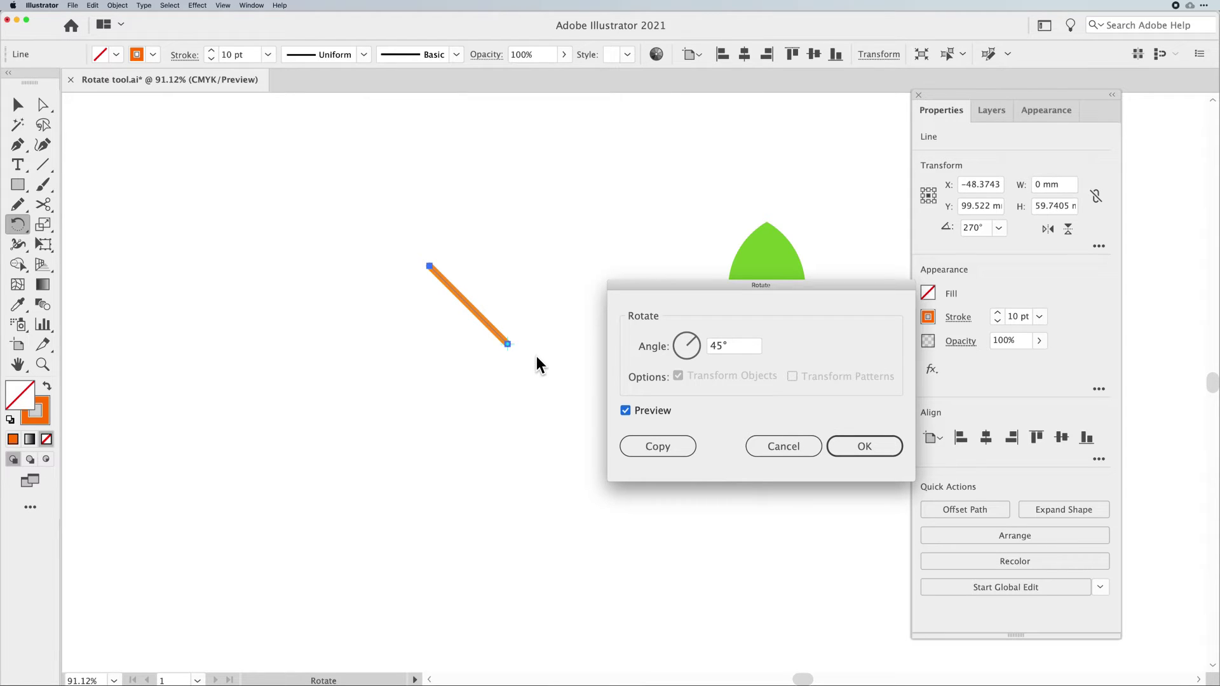
{"action": "left_click", "coordinate": [659, 447]}
{"action": "left_click", "coordinate": [658, 447]}
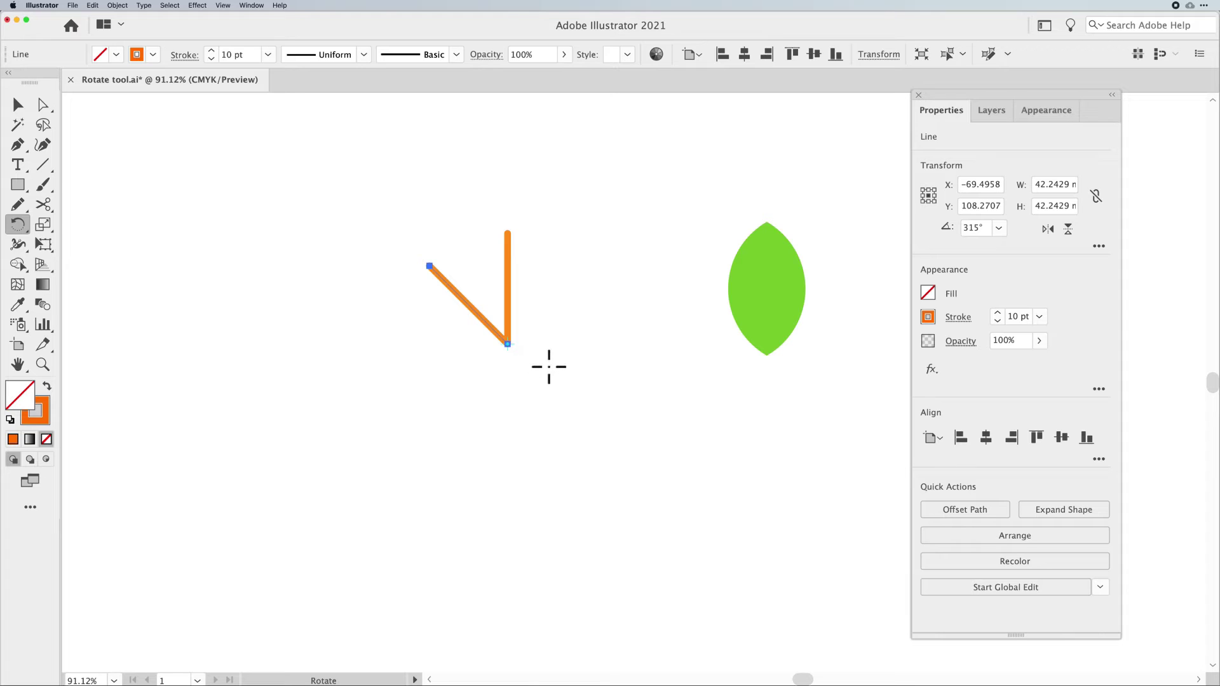
Repeat the 45° copy with Cmd+D until eight orange lines form a star.
{"action": "key", "text": "super+d"}
{"action": "key", "text": "super+d"}
{"action": "key", "text": "super+d"}
{"action": "key", "text": "super+d"}
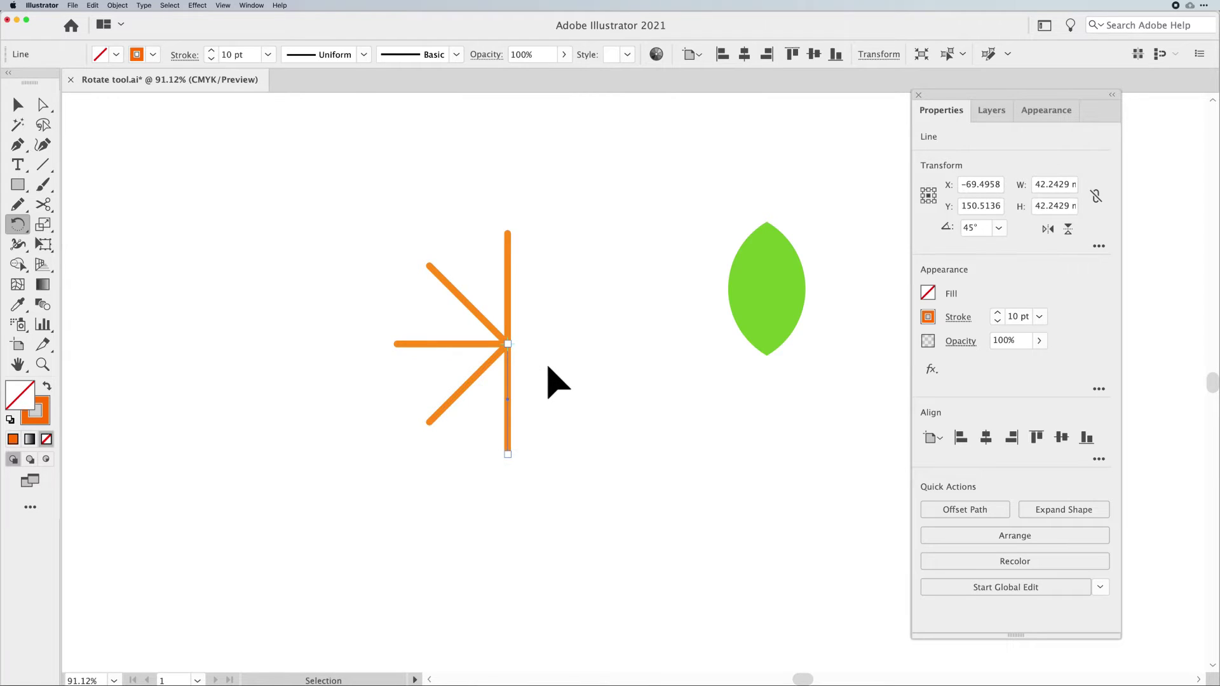
{"action": "key", "text": "super+d"}
{"action": "key", "text": "super+d"}
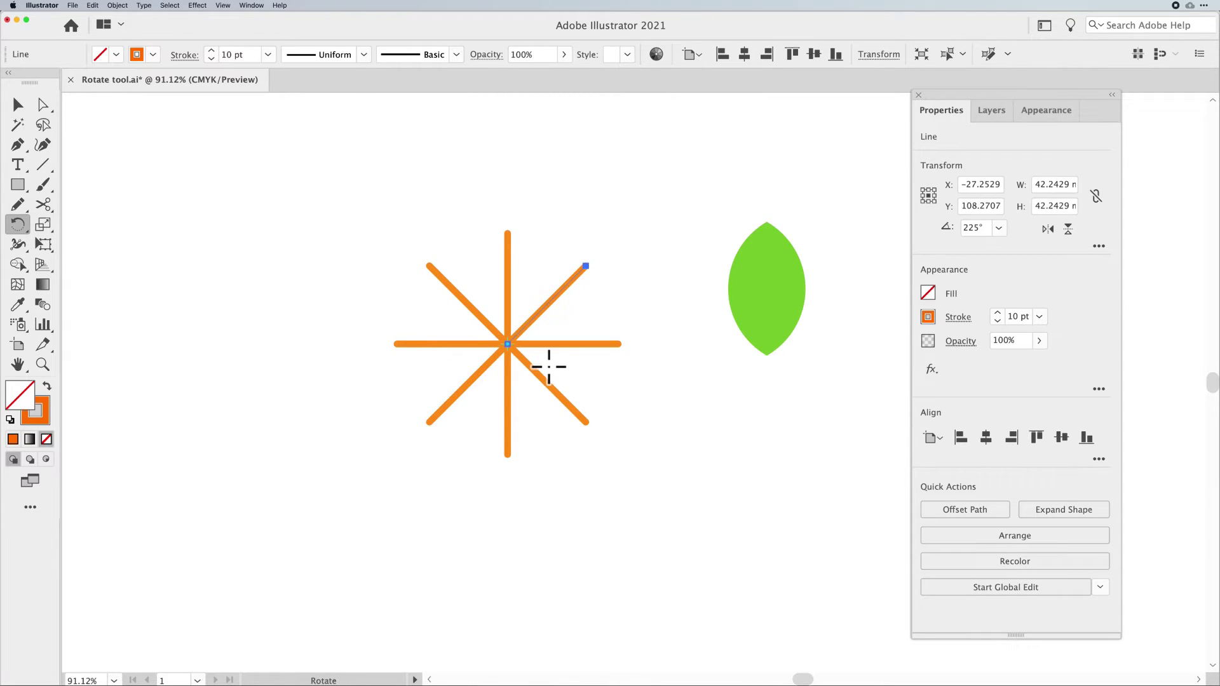
{"action": "left_click", "coordinate": [117, 6]}
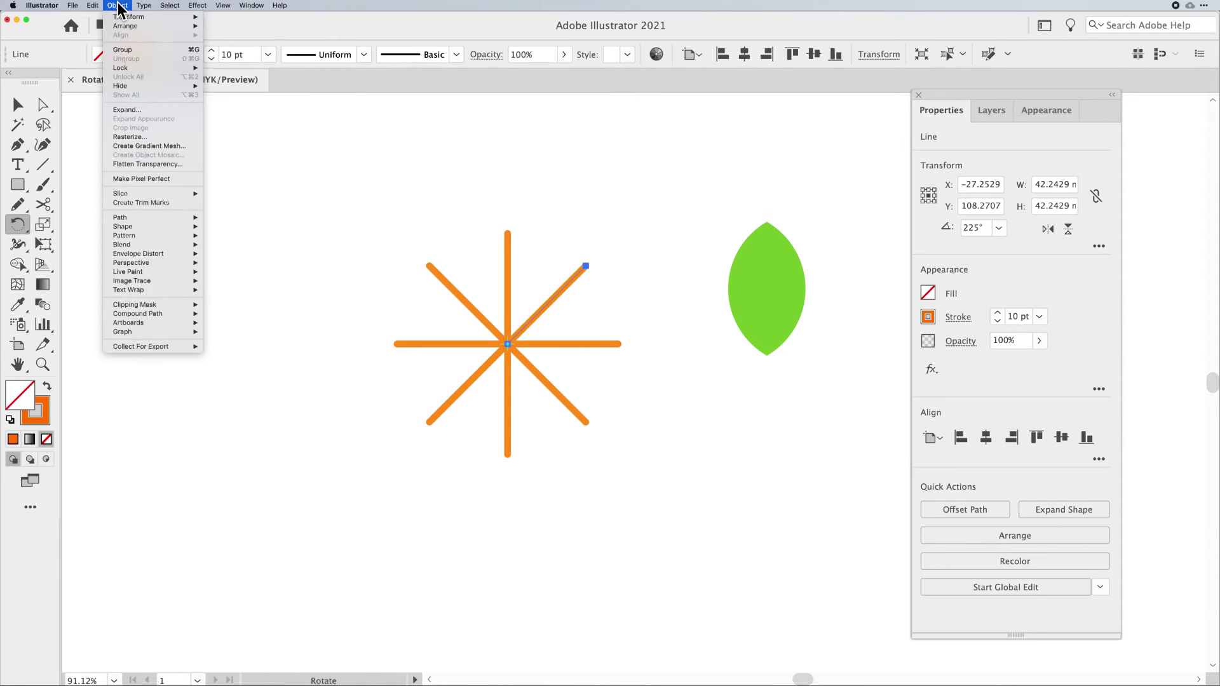
{"action": "mouse_move", "coordinate": [123, 18]}
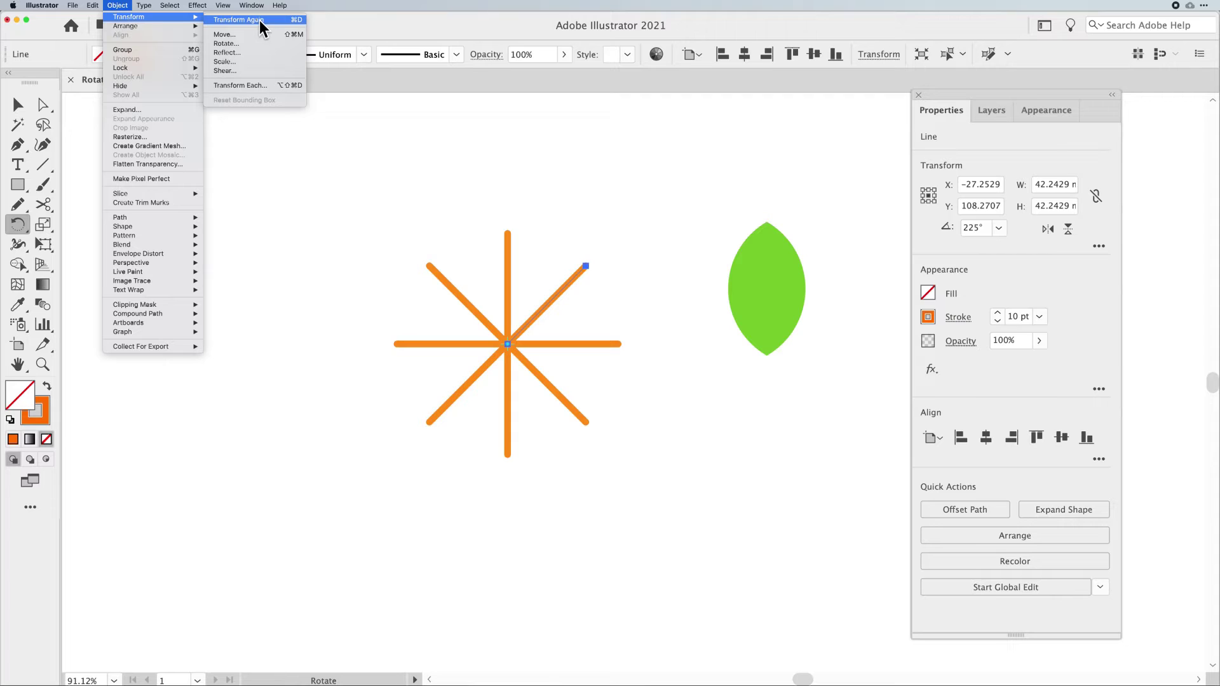
{"action": "left_click", "coordinate": [123, 5]}
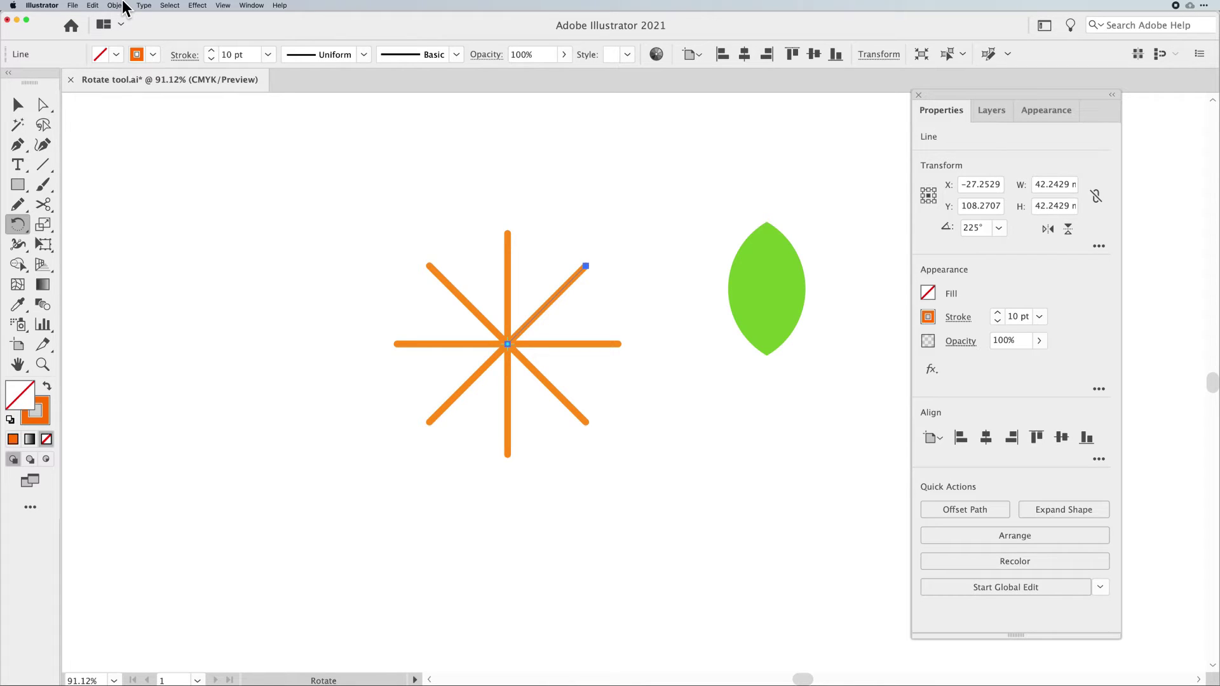
Move the star to the left and copy its upper vertical line to the canvas centre.
{"action": "left_click", "coordinate": [18, 104]}
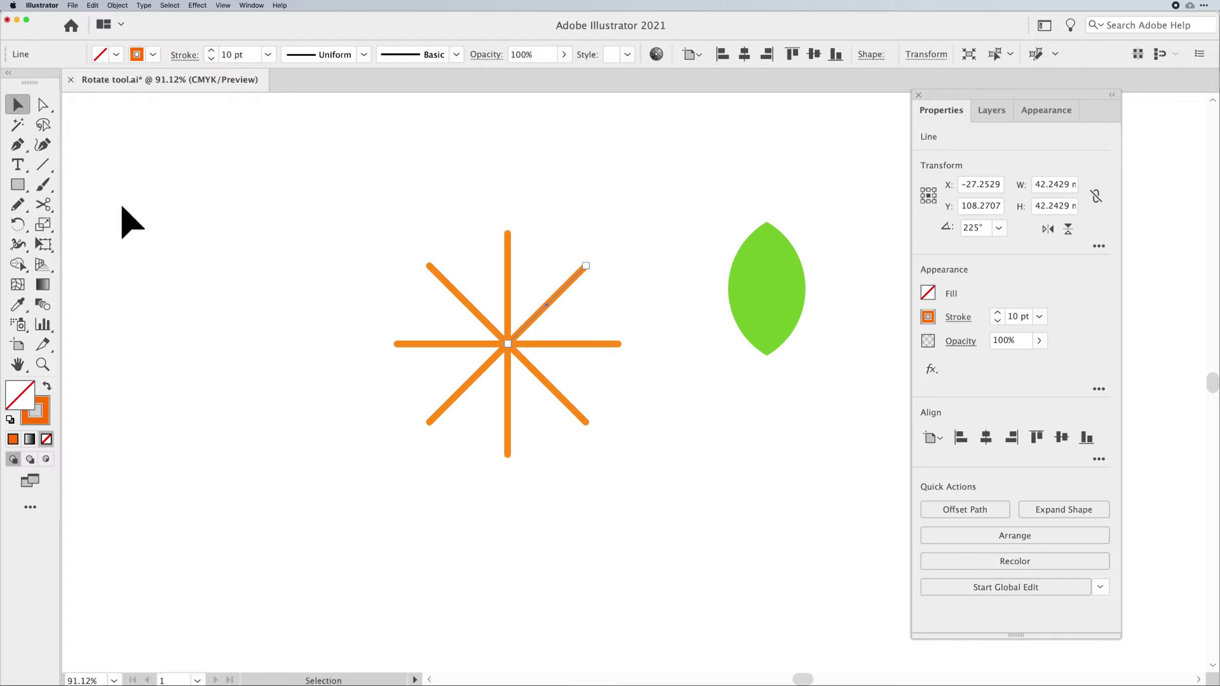
{"action": "left_click", "coordinate": [580, 416]}
{"action": "left_click_drag", "start_coordinate": [550, 355], "coordinate": [239, 343]}
{"action": "left_click", "coordinate": [234, 288]}
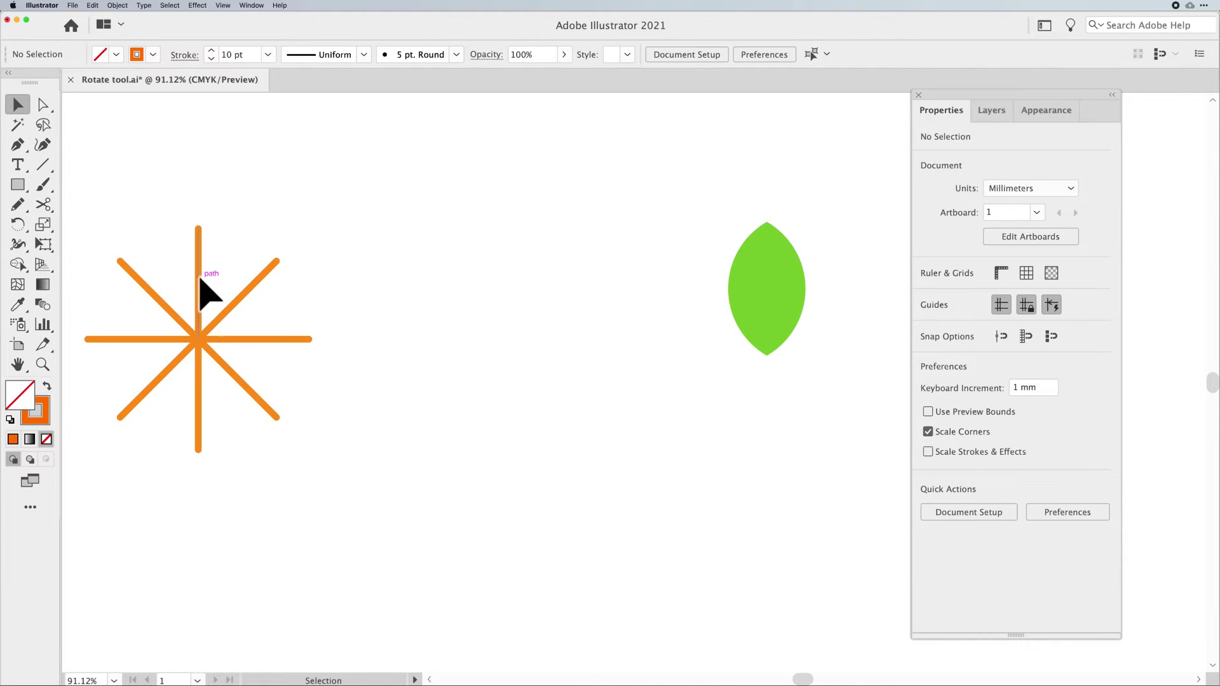
{"action": "left_click_drag", "start_coordinate": [200, 279], "coordinate": [536, 256]}
Draw an enlarged solid orange circle below the copied line and shorten the line.
{"action": "left_click_drag", "start_coordinate": [26, 184], "coordinate": [74, 223]}
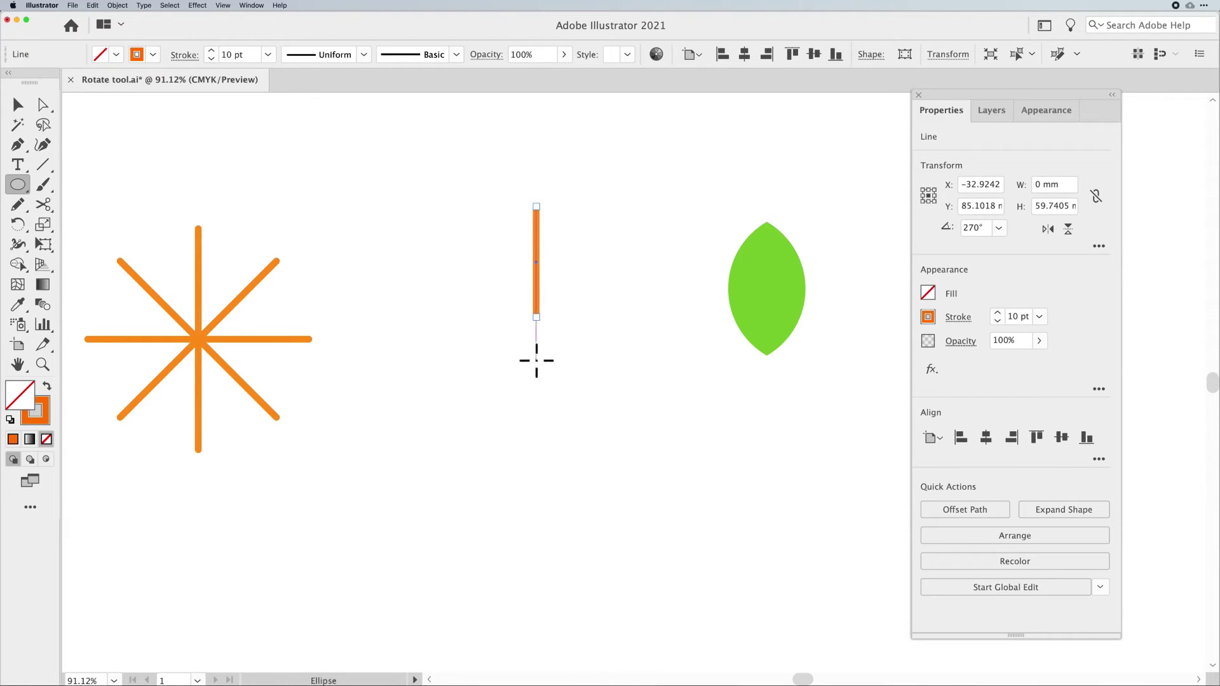
{"action": "left_click_drag", "start_coordinate": [536, 358], "coordinate": [552, 385]}
{"action": "key", "text": "shift+x"}
{"action": "left_click", "coordinate": [14, 108]}
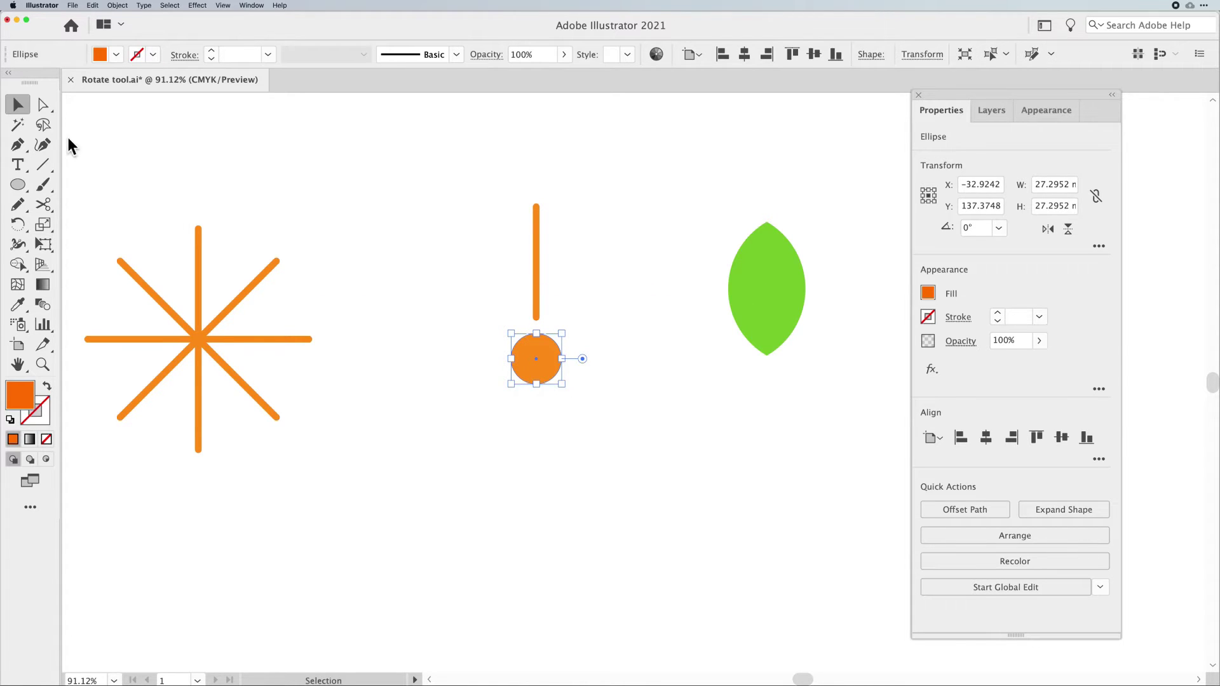
{"action": "mouse_move", "coordinate": [563, 386]}
{"action": "left_mouse_down"}
{"action": "mouse_move", "coordinate": [592, 413]}
{"action": "mouse_move", "coordinate": [574, 434]}
{"action": "left_mouse_up"}
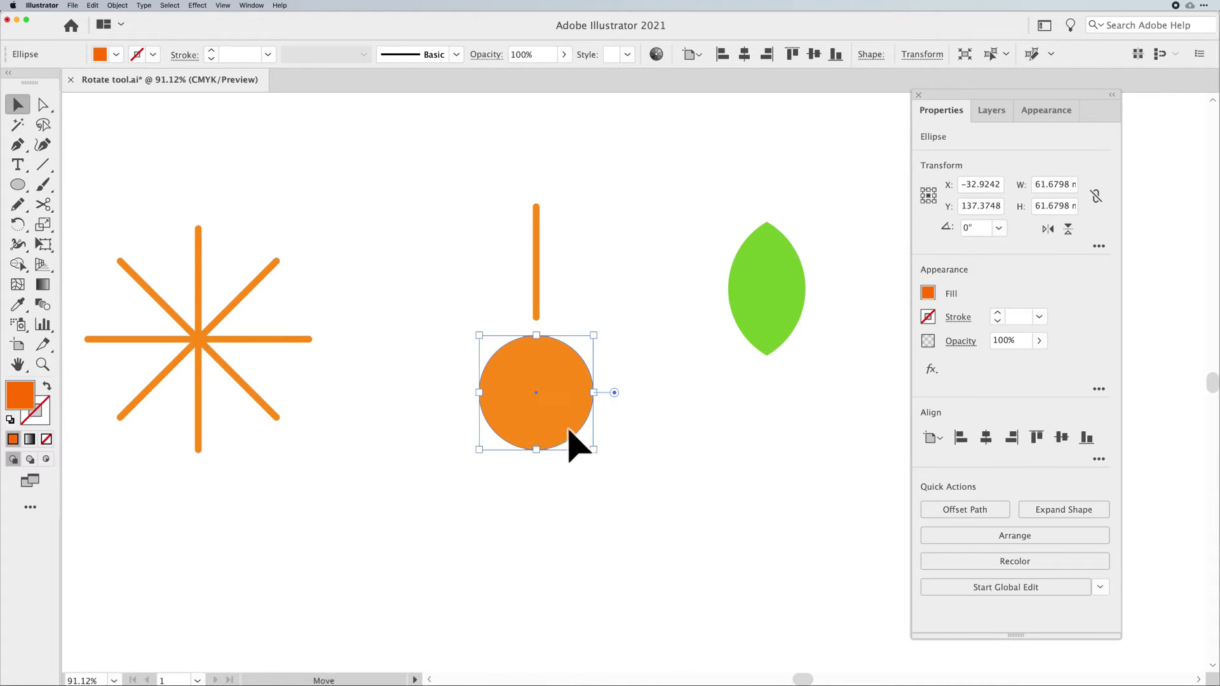
{"action": "left_click", "coordinate": [537, 318]}
{"action": "left_click_drag", "start_coordinate": [537, 318], "coordinate": [536, 287]}
{"action": "left_click", "coordinate": [588, 288]}
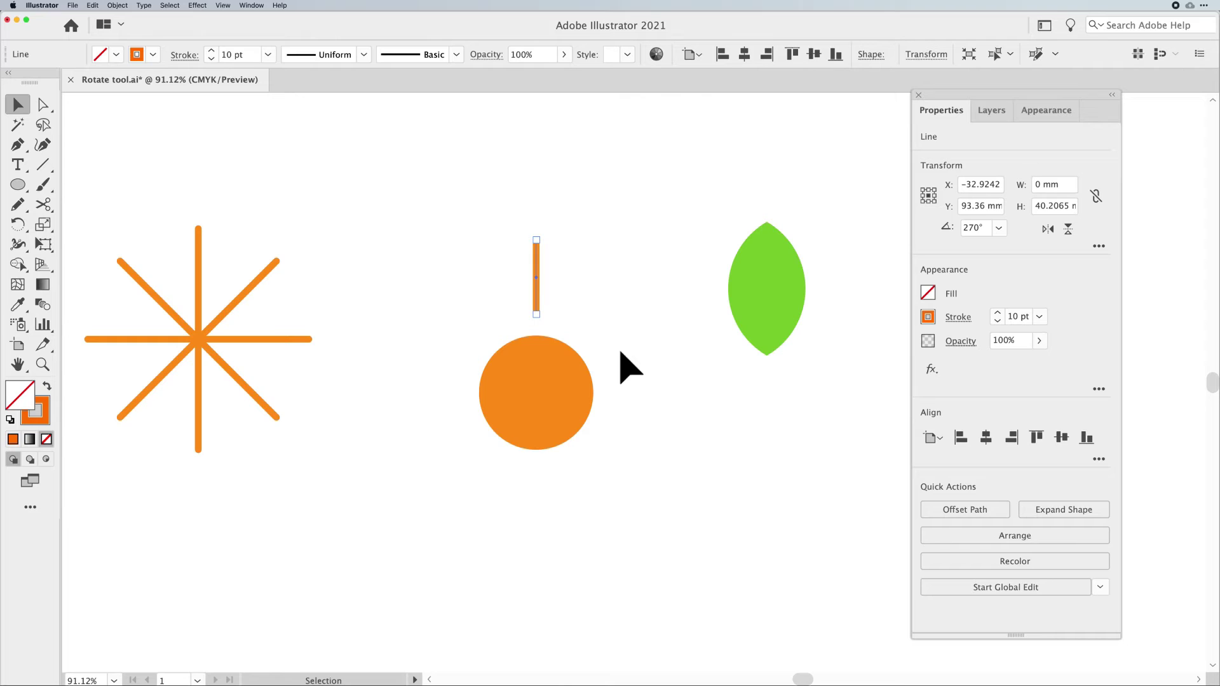
Rotate a copy of the short line by 360/15 degrees around the circle's centre.
{"action": "key", "text": "r"}
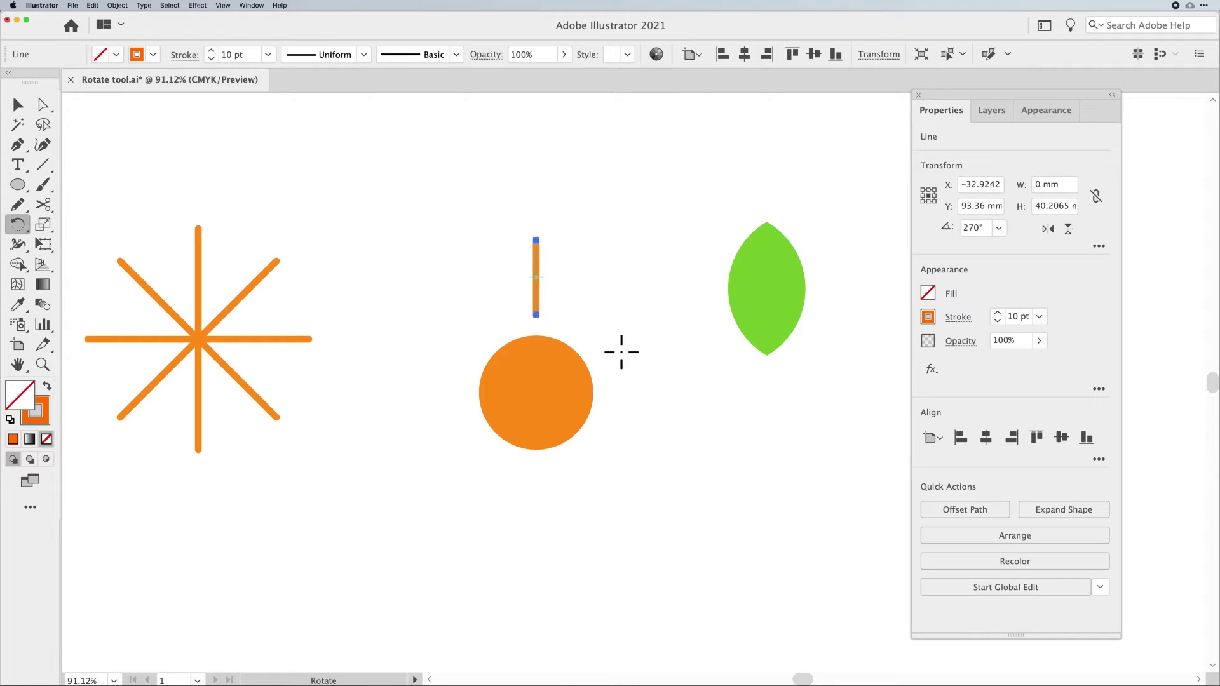
{"action": "left_click", "coordinate": [536, 393], "text": "alt"}
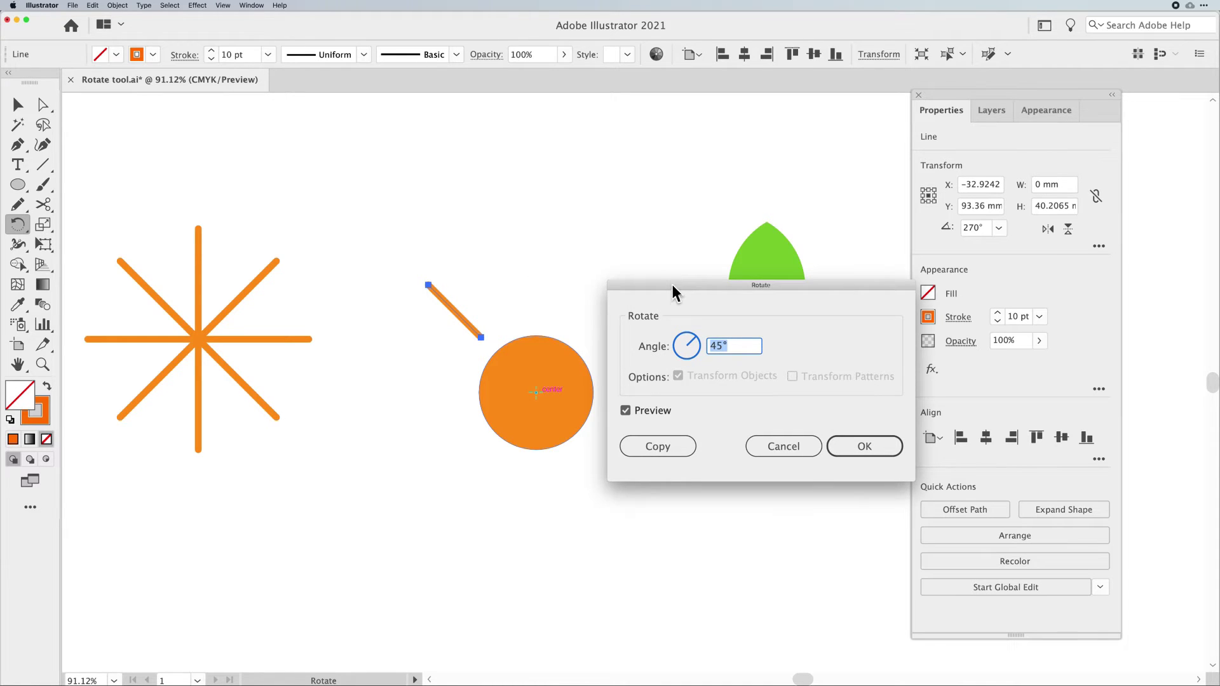
{"action": "left_click_drag", "start_coordinate": [672, 284], "coordinate": [692, 278]}
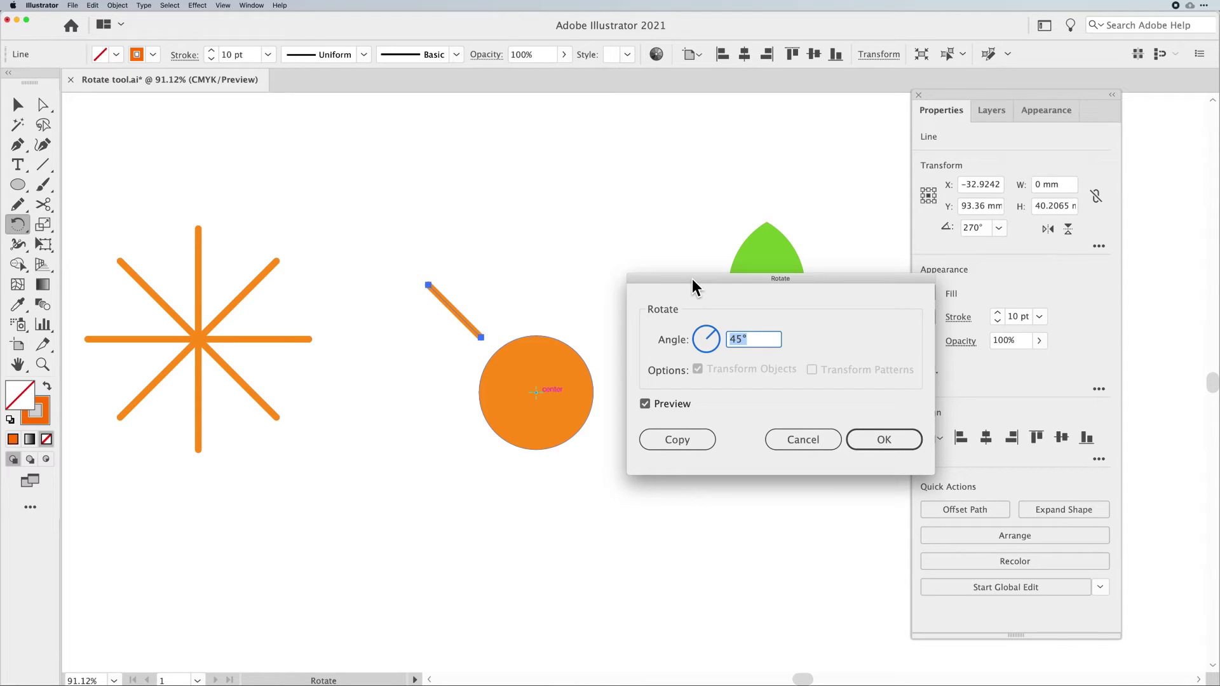
{"action": "type", "text": "360"}
{"action": "type", "text": "/15"}
{"action": "left_click", "coordinate": [884, 440]}
{"action": "left_click", "coordinate": [688, 442]}
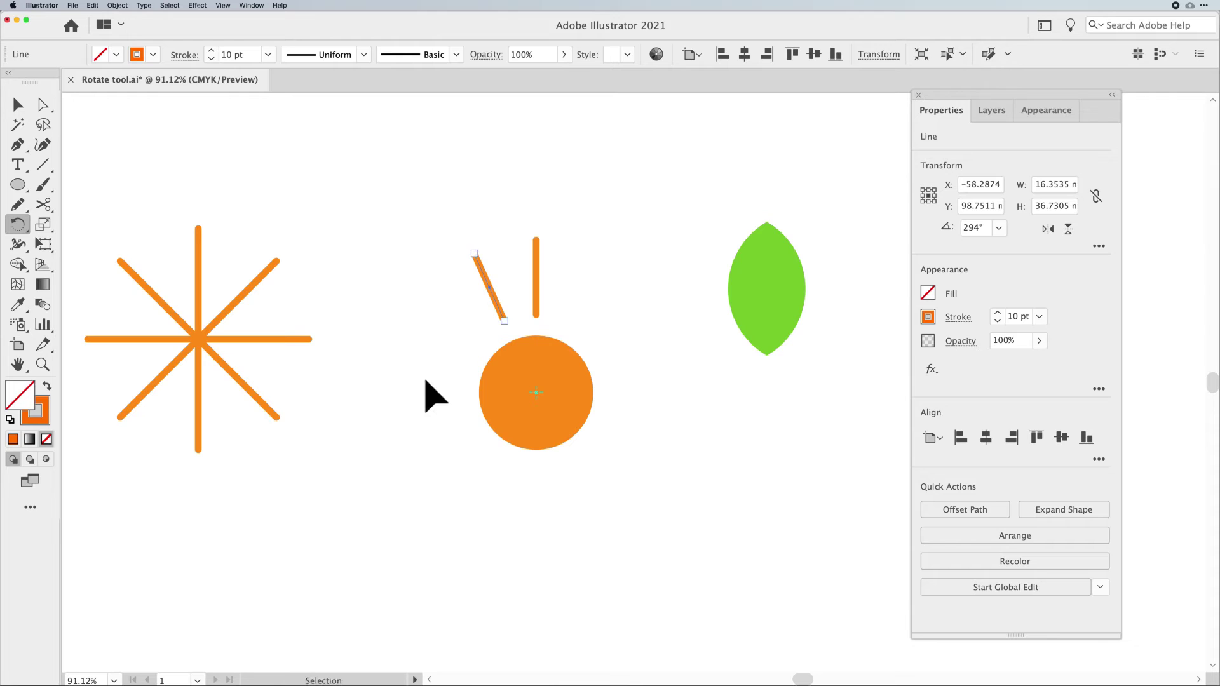
Repeat the rotated copy with Cmd+D to ring the circle with fifteen rays, then undo once.
{"action": "key", "text": "super+d"}
{"action": "key", "text": "super+d"}
{"action": "key", "text": "super+d"}
{"action": "key", "text": "super+d"}
{"action": "key", "text": "super+d"}
{"action": "key", "text": "super+d"}
{"action": "key", "text": "super+d"}
{"action": "key", "text": "super+d"}
{"action": "key", "text": "super+d"}
{"action": "key", "text": "super+d"}
{"action": "key", "text": "super+d"}
{"action": "key", "text": "super+d"}
{"action": "key", "text": "super+d"}
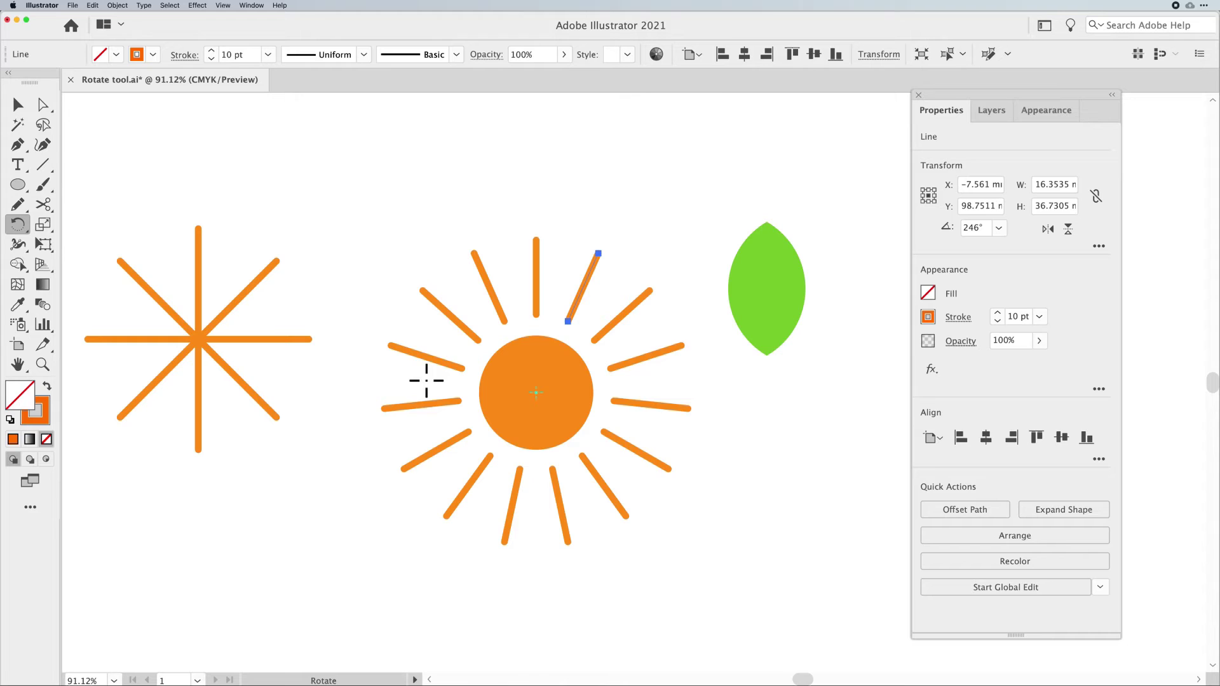
{"action": "key", "text": "super+z"}
{"action": "key", "text": "super+z"}
{"action": "key", "text": "super+z"}
{"action": "key", "text": "super+z"}
{"action": "key", "text": "super+z"}
{"action": "key", "text": "super+z"}
{"action": "key", "text": "super+z"}
{"action": "key", "text": "super+z"}
{"action": "key", "text": "super+z"}
{"action": "key", "text": "super+z"}
{"action": "key", "text": "super+z"}
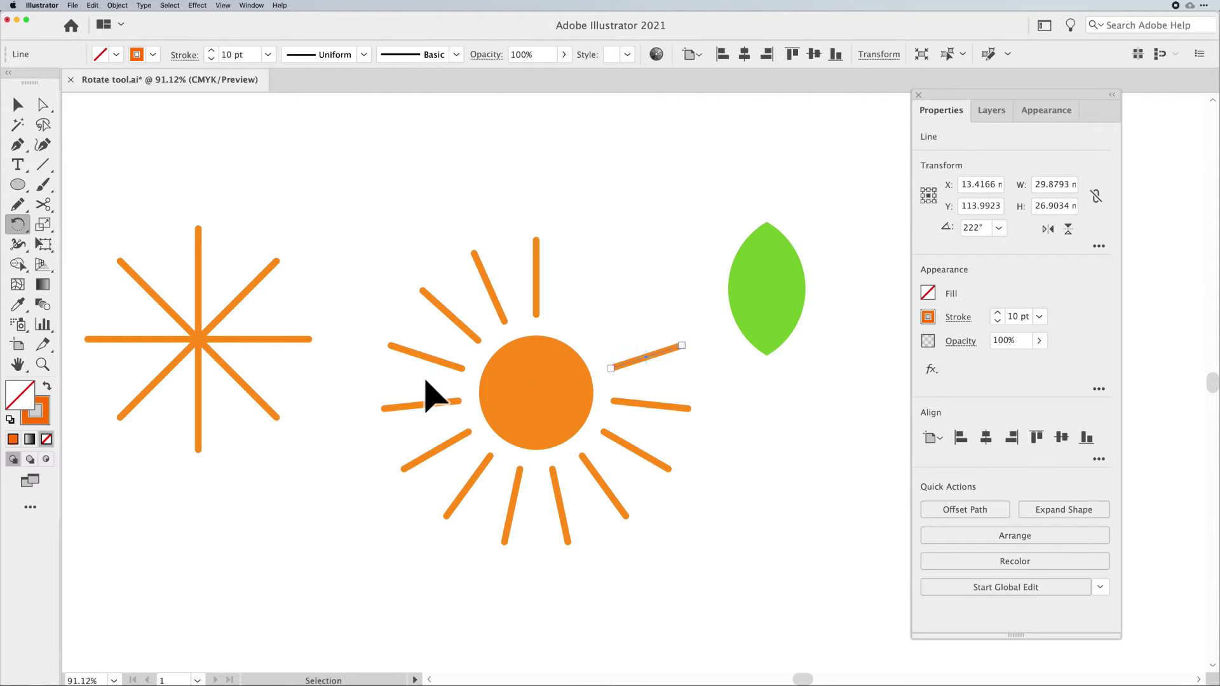
Undo the remaining rays and set the circle's centre as the rotation pivot.
{"action": "key", "text": "super+z"}
{"action": "key", "text": "super+z"}
{"action": "key", "text": "super+z"}
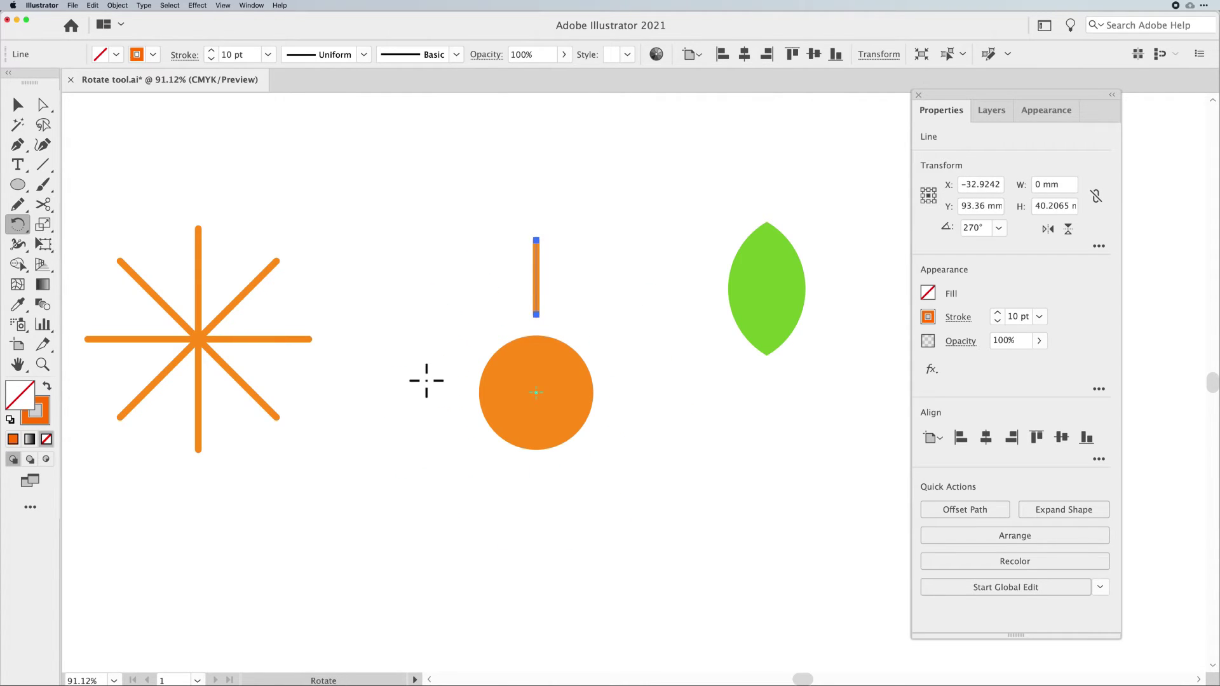
{"action": "left_click", "coordinate": [19, 105]}
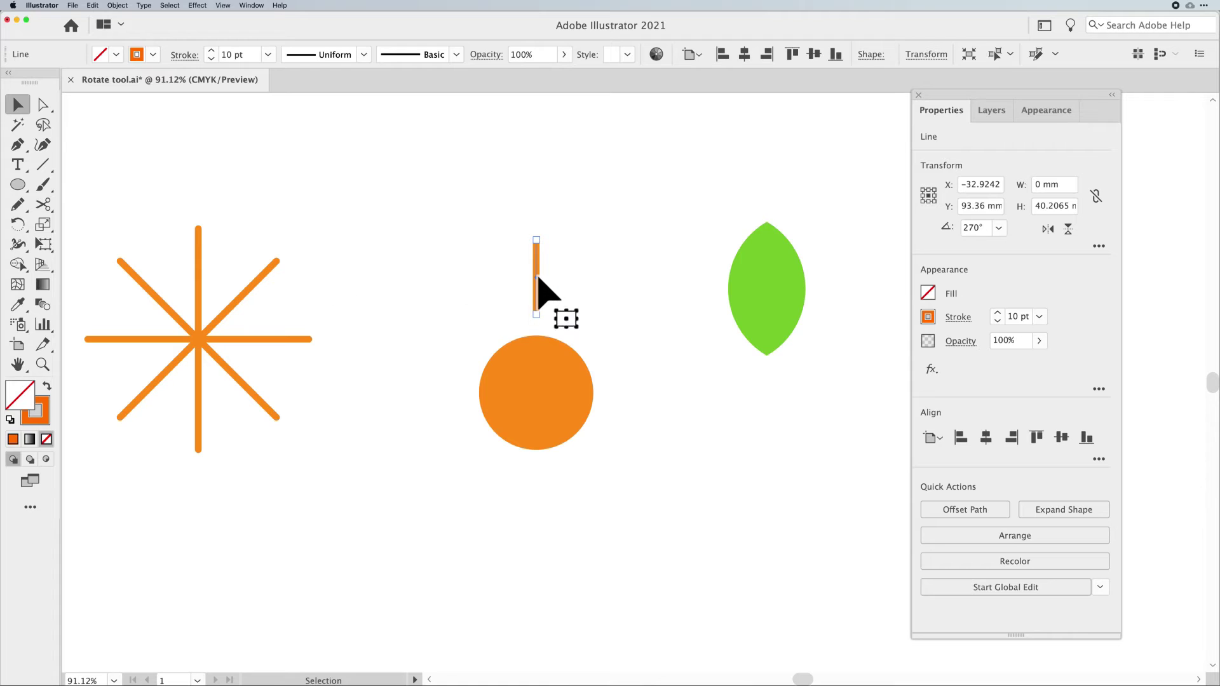
{"action": "key", "text": "r"}
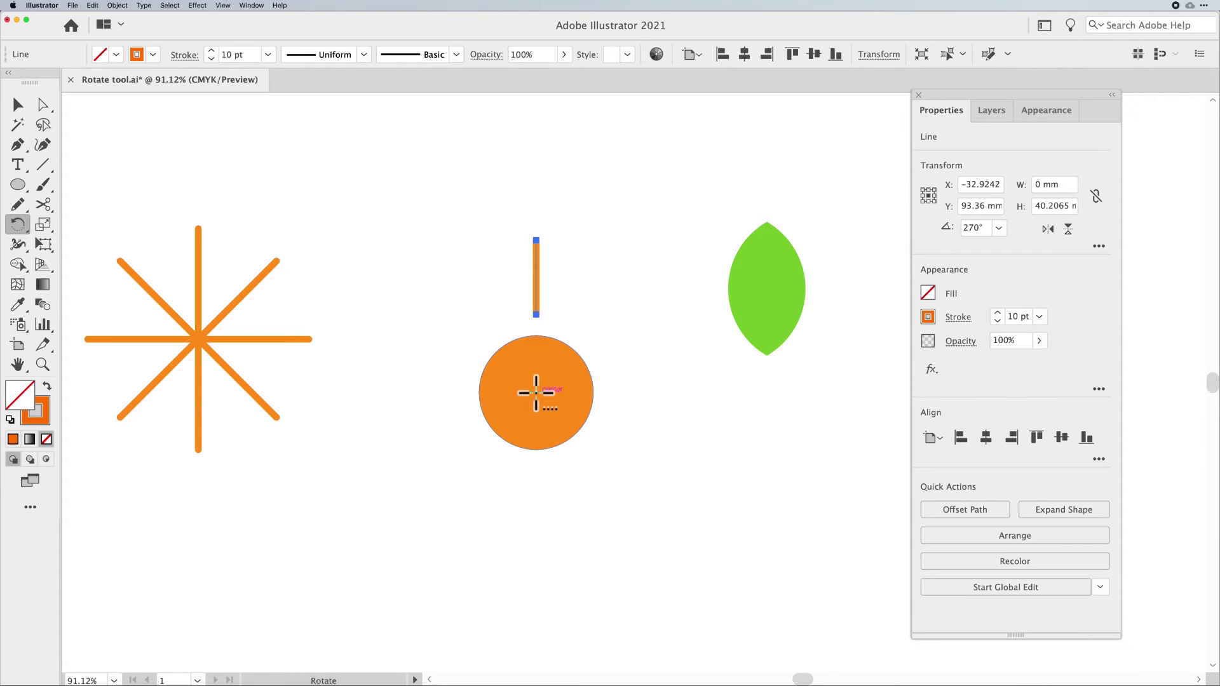
{"action": "left_click", "coordinate": [535, 392], "text": "alt"}
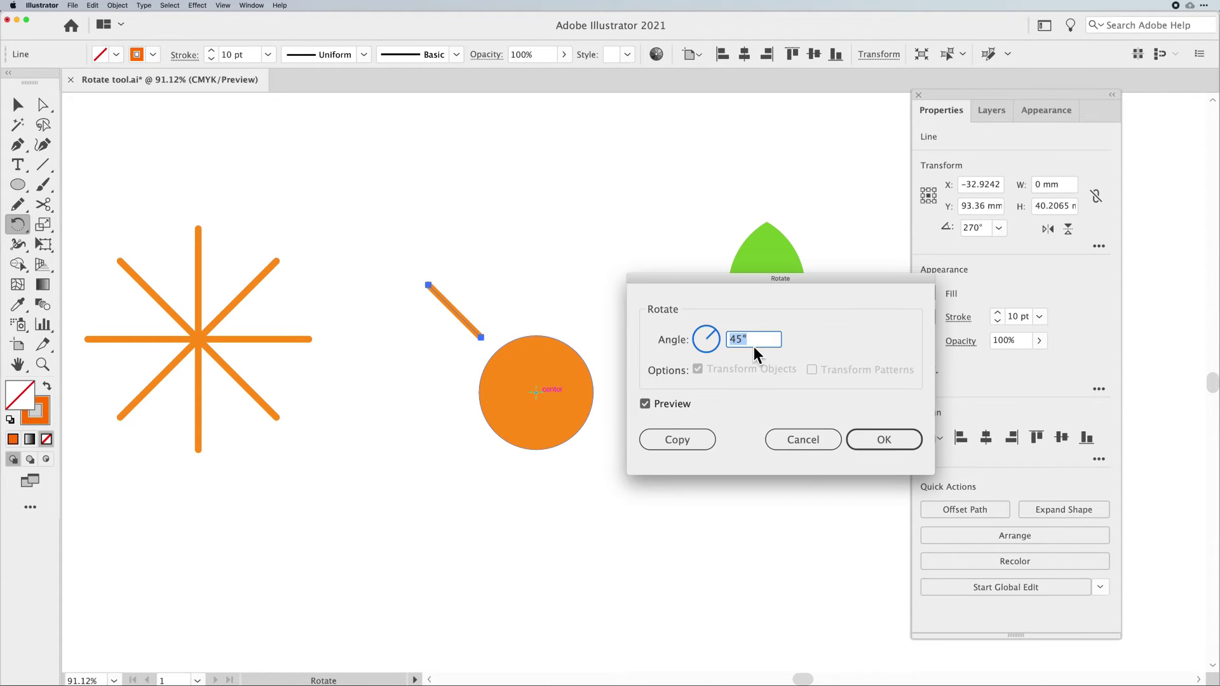
Try 17° ray copies repeated around the circle, then undo back to one ray.
{"action": "type", "text": "360/20"}
{"action": "left_click_drag", "start_coordinate": [770, 340], "coordinate": [730, 339]}
{"action": "type", "text": "17"}
{"action": "left_click", "coordinate": [667, 441]}
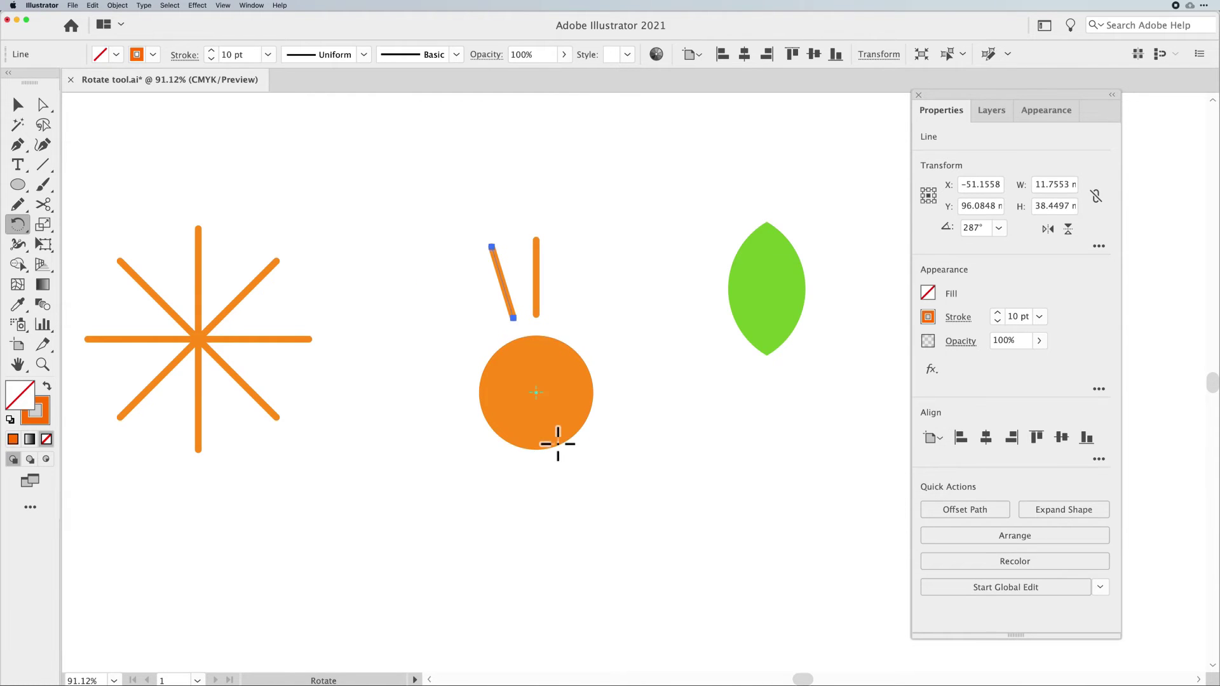
{"action": "key", "text": "super+d"}
{"action": "key", "text": "super+d"}
{"action": "key", "text": "super+d"}
{"action": "key", "text": "super+d"}
{"action": "key", "text": "super+d"}
{"action": "key", "text": "super+d"}
{"action": "key", "text": "super+d"}
{"action": "key", "text": "super+d"}
{"action": "key", "text": "super+d"}
{"action": "key", "text": "super+d"}
{"action": "key", "text": "super+d"}
{"action": "key", "text": "super+d"}
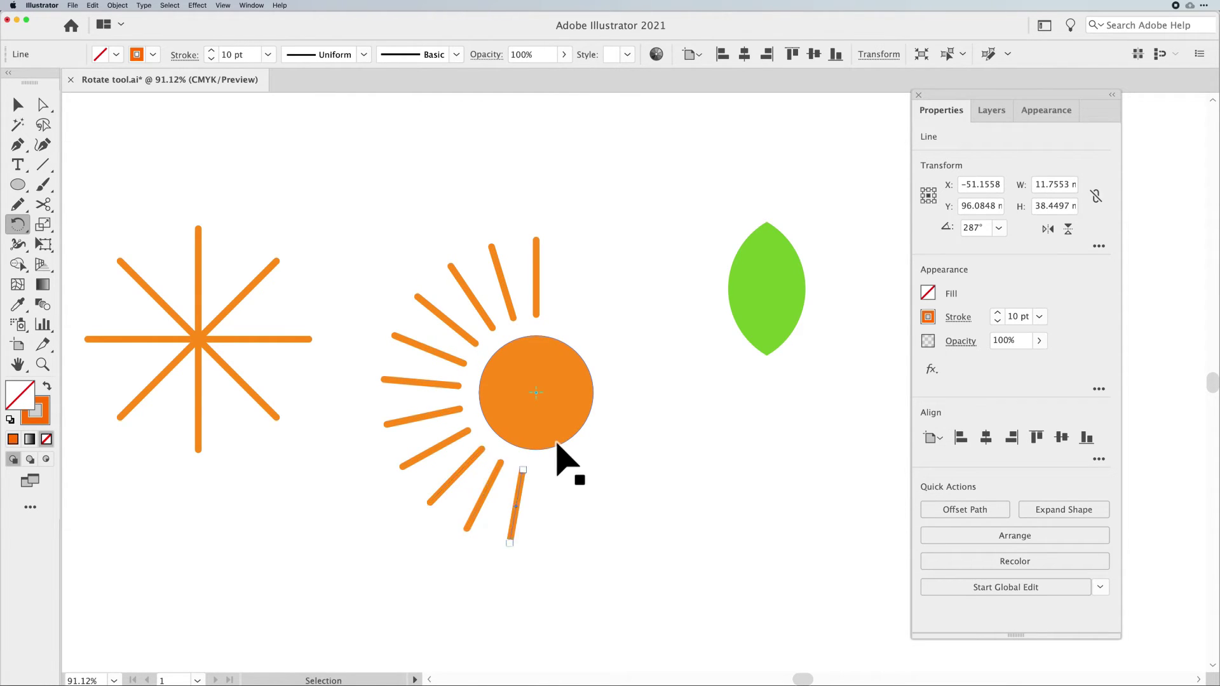
{"action": "key", "text": "super+d"}
{"action": "key", "text": "super+d"}
{"action": "key", "text": "super+d"}
{"action": "key", "text": "super+d"}
{"action": "key", "text": "super+d"}
{"action": "key", "text": "super+d"}
{"action": "key", "text": "super+d"}
{"action": "key", "text": "super+d"}
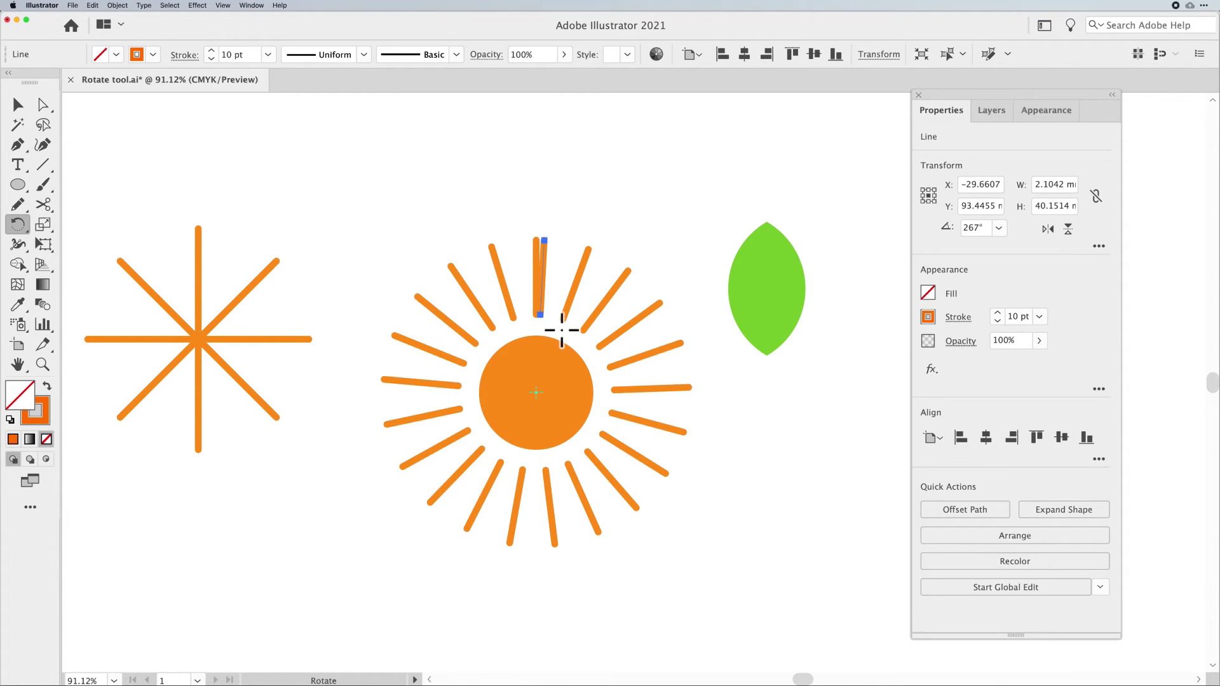
{"action": "key", "text": "super+z"}
{"action": "key", "text": "super+z"}
{"action": "key", "text": "super+z"}
{"action": "key", "text": "super+z"}
{"action": "key", "text": "super+z"}
{"action": "key", "text": "super+z"}
{"action": "key", "text": "super+z"}
{"action": "key", "text": "super+z"}
{"action": "key", "text": "super+z"}
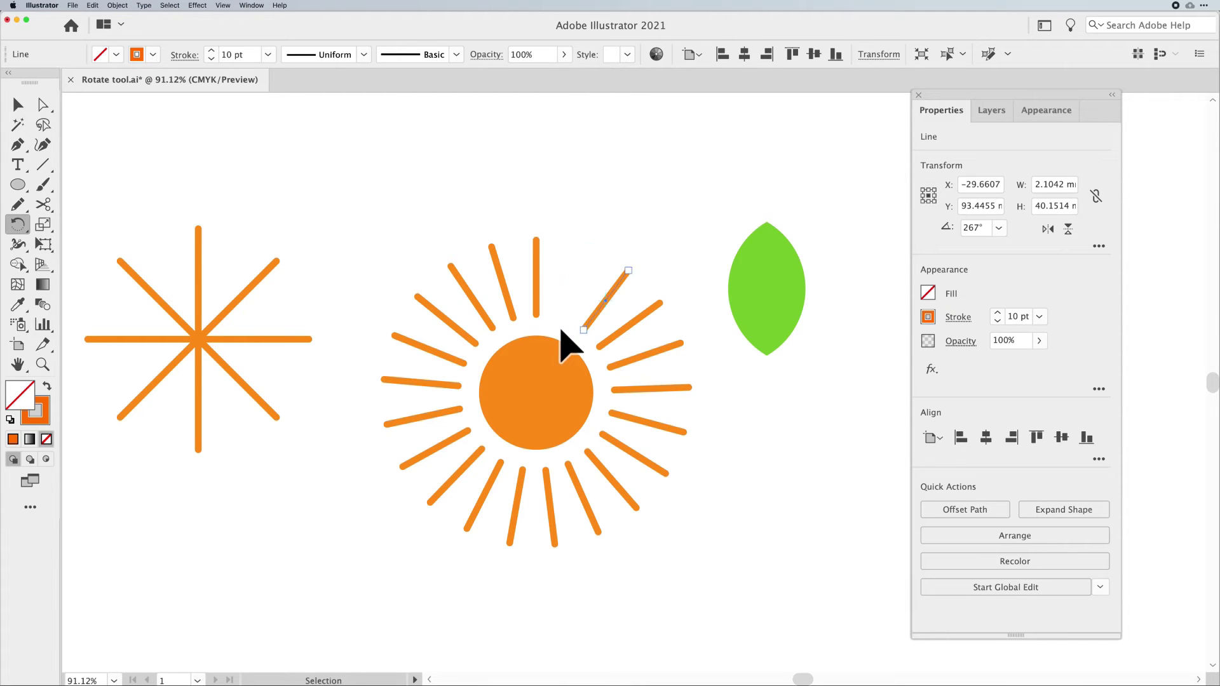
{"action": "key", "text": "super+z"}
{"action": "key", "text": "super+z"}
{"action": "key", "text": "super+z"}
{"action": "key", "text": "super+z"}
{"action": "key", "text": "super+z"}
{"action": "key", "text": "super+z"}
{"action": "key", "text": "super+z"}
{"action": "key", "text": "super+z"}
{"action": "key", "text": "super+z"}
{"action": "key", "text": "super+z"}
{"action": "key", "text": "super+z"}
{"action": "key", "text": "super+z"}
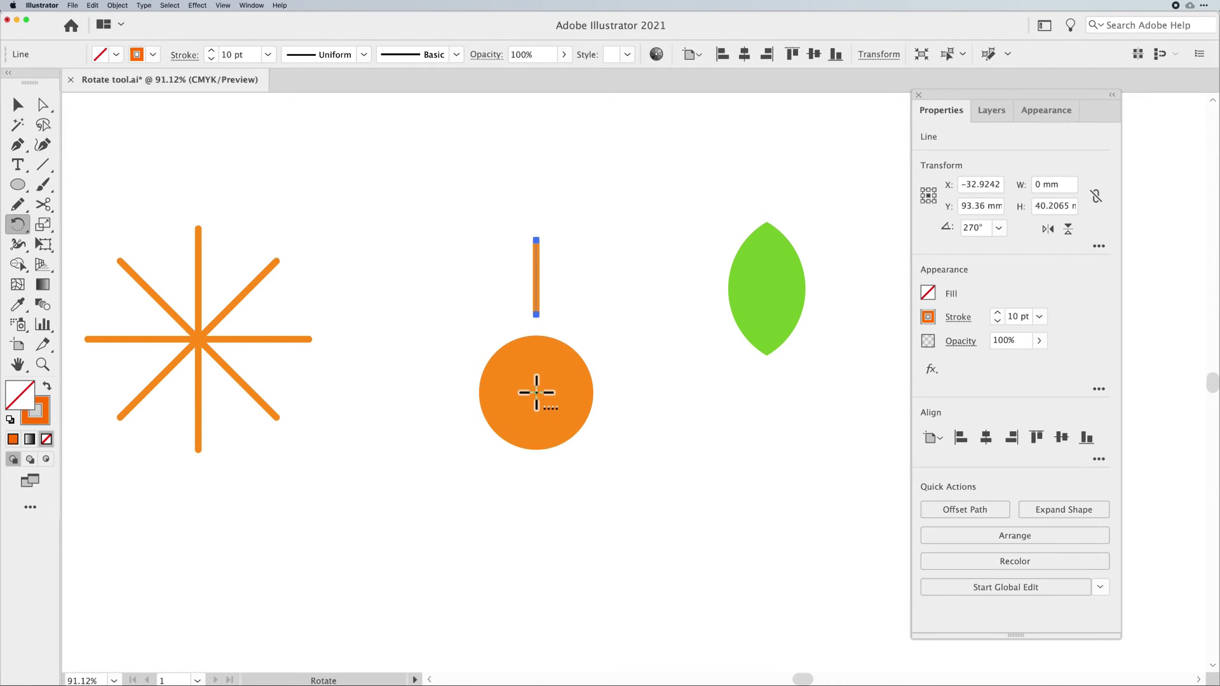
Rotate-copy the orange ray 360/20 (18°) around the circle centre, repeating until twenty rays ring the sun.
{"action": "left_click", "coordinate": [537, 392], "text": "alt"}
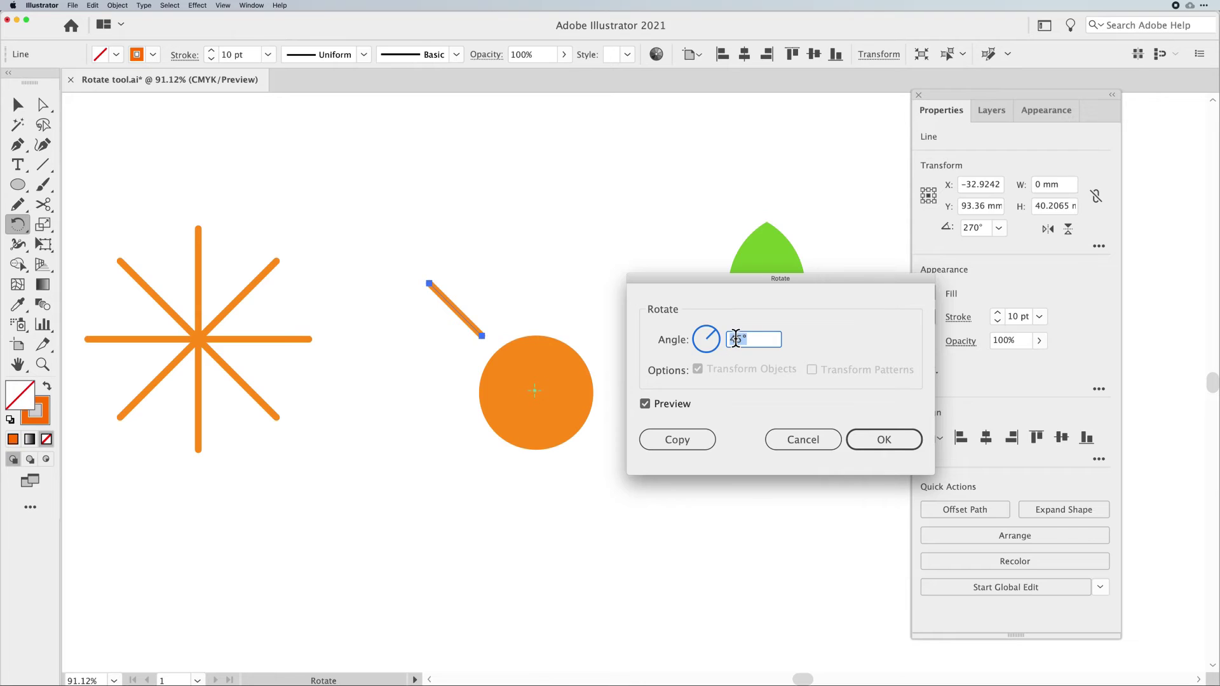
{"action": "type", "text": "360/20"}
{"action": "left_click", "coordinate": [654, 399]}
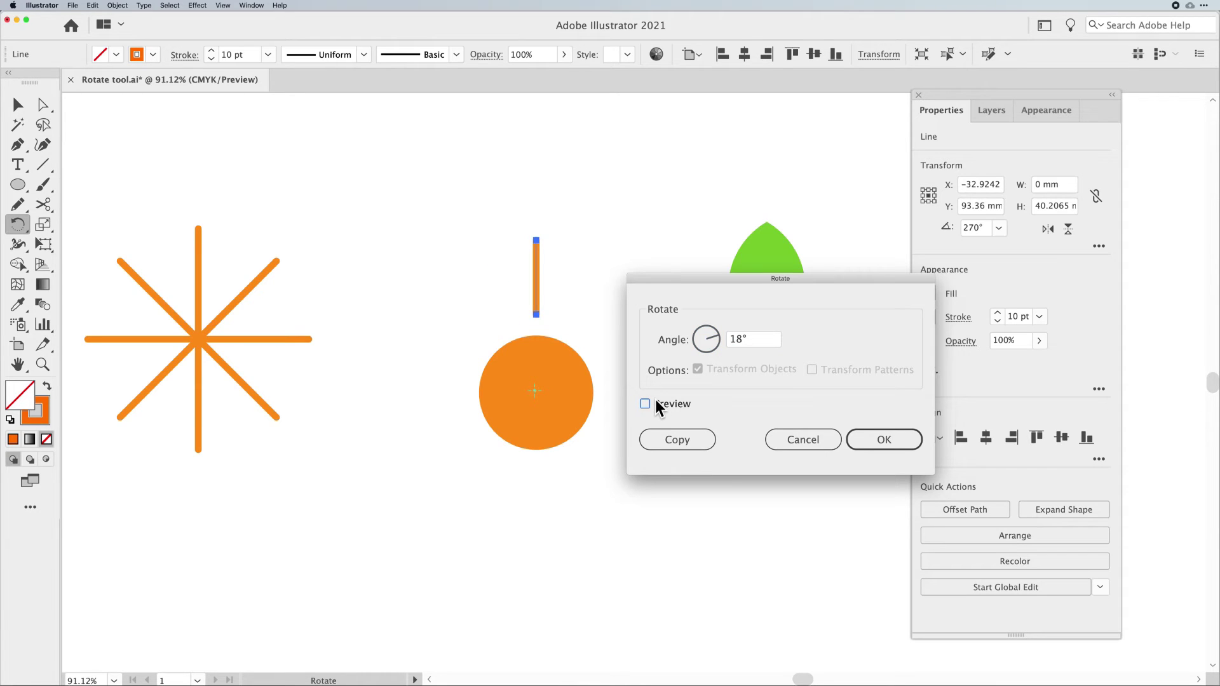
{"action": "left_click", "coordinate": [654, 399]}
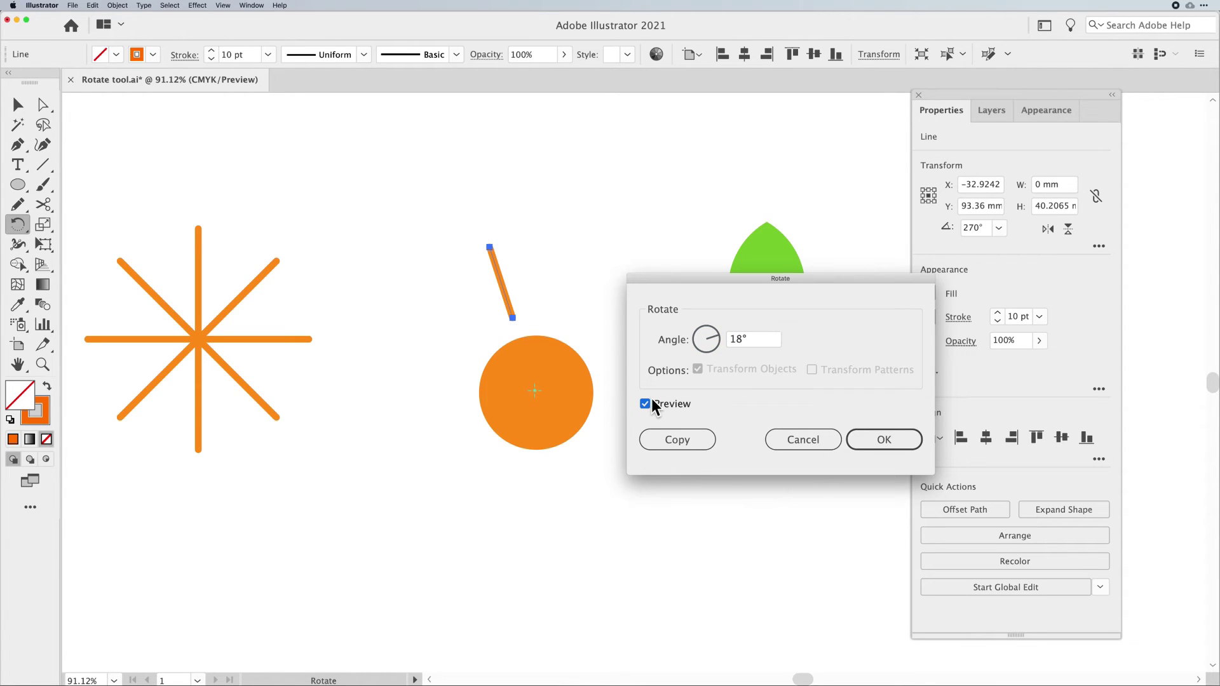
{"action": "left_click", "coordinate": [650, 399]}
{"action": "left_click", "coordinate": [651, 399]}
{"action": "left_click", "coordinate": [669, 439]}
{"action": "left_click", "coordinate": [703, 441]}
{"action": "key", "text": "super+d"}
{"action": "key", "text": "super+d"}
{"action": "key", "text": "super+d"}
{"action": "key", "text": "super+d"}
{"action": "key", "text": "super+d"}
{"action": "key", "text": "super+d"}
{"action": "key", "text": "super+d"}
{"action": "key", "text": "super+d"}
{"action": "key", "text": "super+d"}
{"action": "key", "text": "super+d"}
{"action": "key", "text": "super+d"}
{"action": "key", "text": "super+d"}
{"action": "key", "text": "super+d"}
{"action": "key", "text": "super+d"}
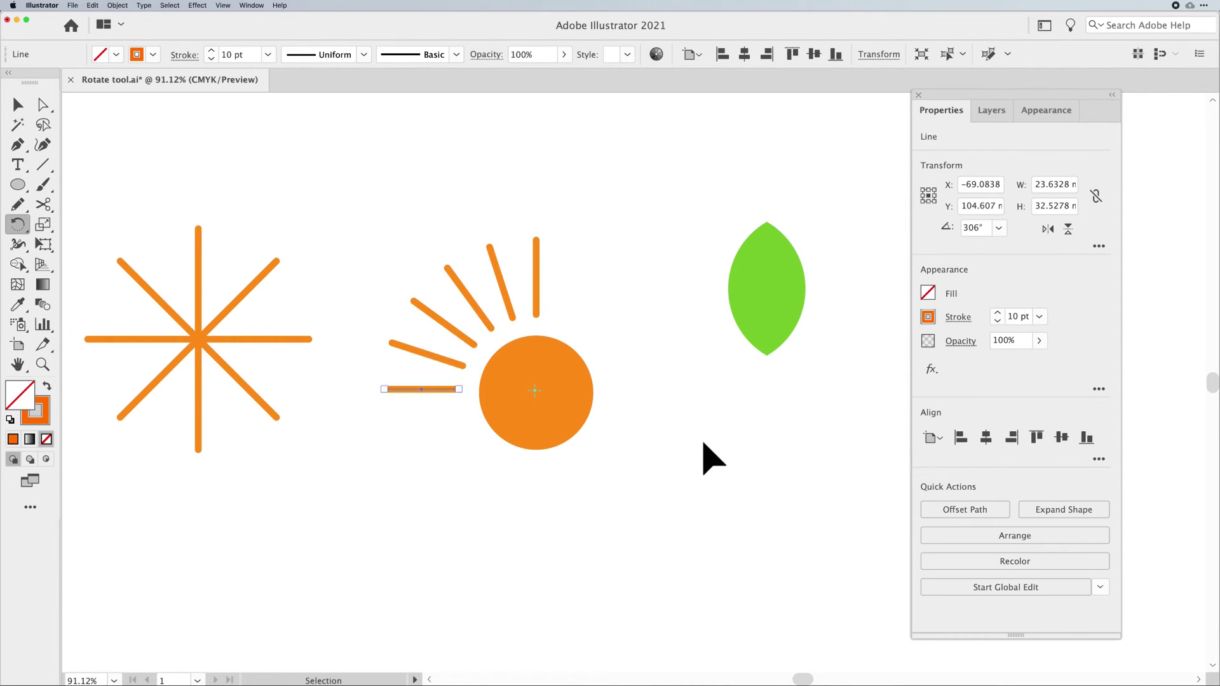
{"action": "key", "text": "super+d"}
{"action": "key", "text": "super+d"}
{"action": "key", "text": "super+d"}
{"action": "key", "text": "super+d"}
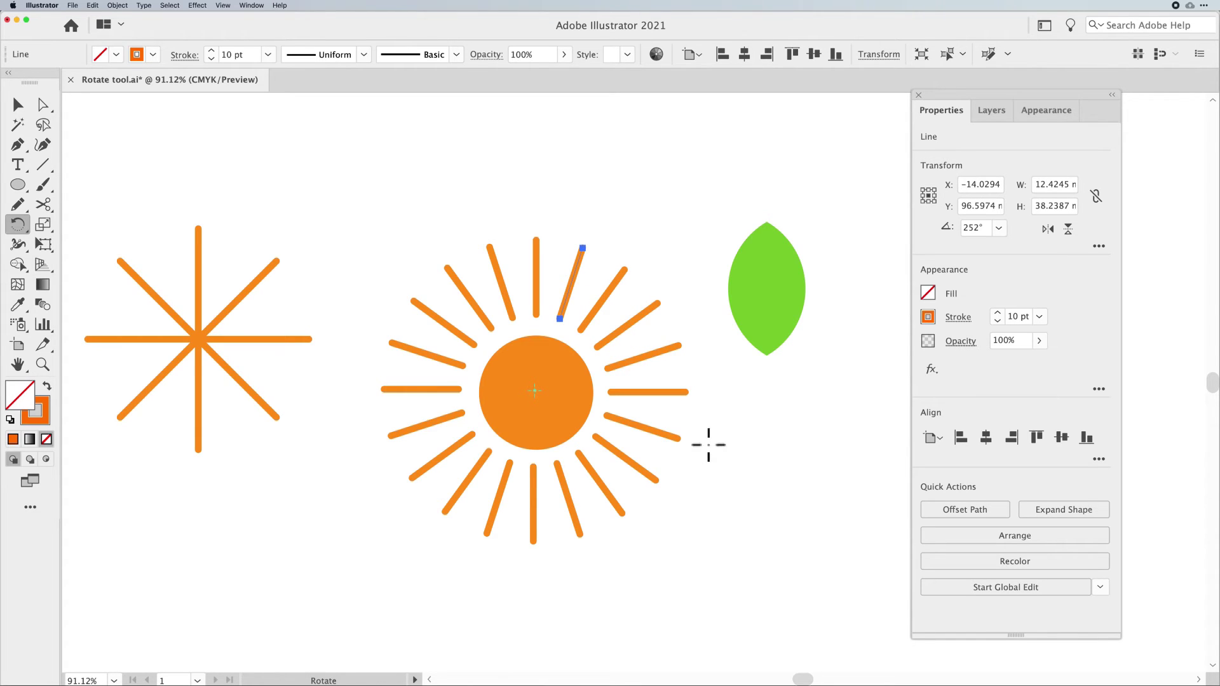
{"action": "left_click_drag", "start_coordinate": [706, 438], "coordinate": [347, 436]}
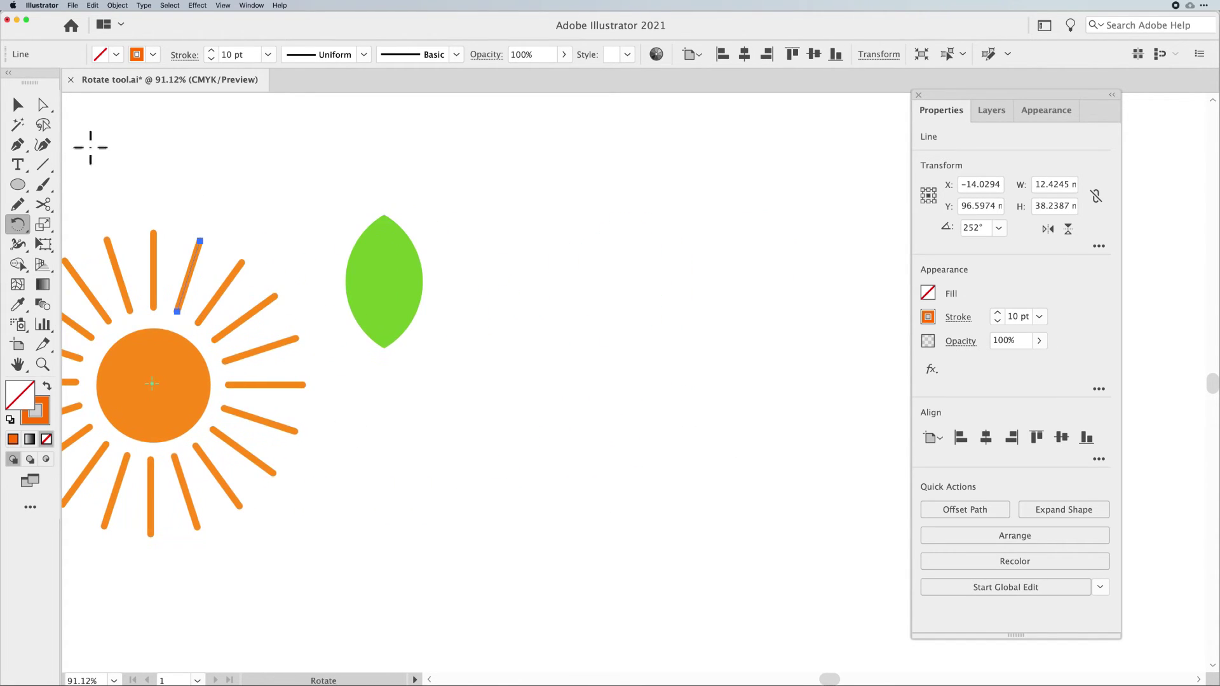
Move the green leaf right, then rotate-copy it 360/10 around a pivot below it until ten leaves appear.
{"action": "left_click", "coordinate": [17, 105]}
{"action": "left_click_drag", "start_coordinate": [380, 265], "coordinate": [655, 275]}
{"action": "key", "text": "r"}
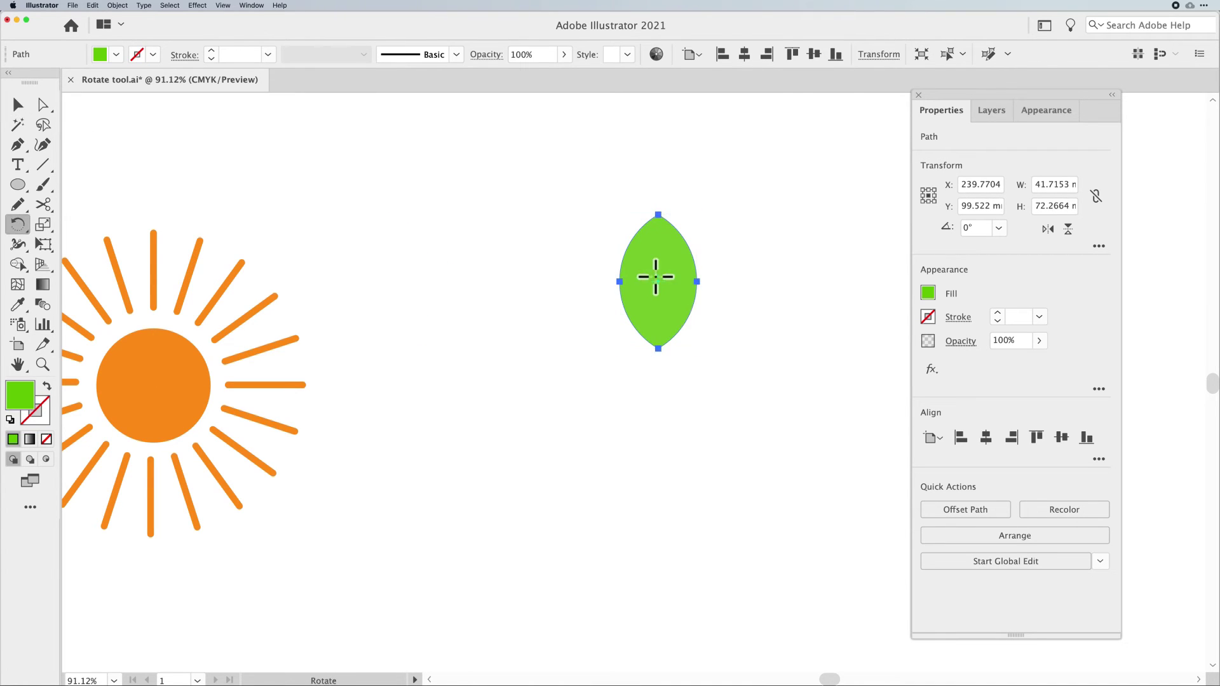
{"action": "left_click", "coordinate": [657, 402], "text": "alt"}
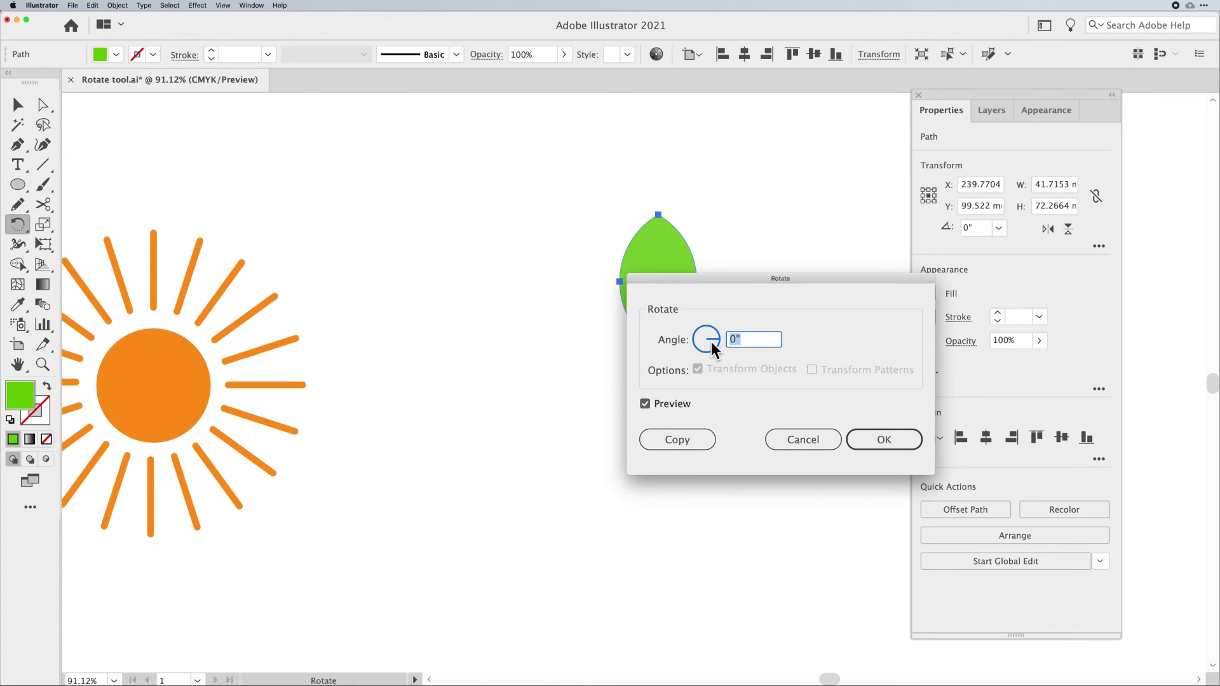
{"action": "type", "text": "360/10"}
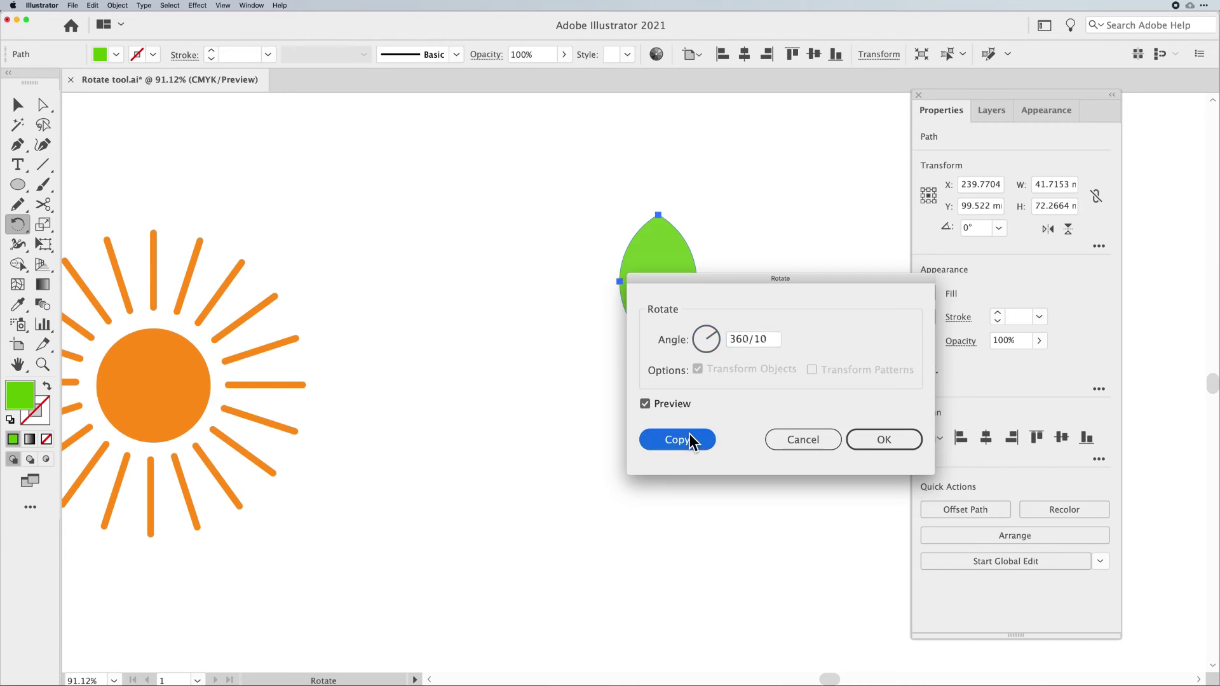
{"action": "left_click", "coordinate": [677, 438]}
{"action": "key", "text": "super+d"}
{"action": "key", "text": "super+d"}
{"action": "key", "text": "super+d"}
{"action": "key", "text": "super+d"}
{"action": "key", "text": "super+d"}
{"action": "key", "text": "super+d"}
{"action": "key", "text": "super+d"}
{"action": "key", "text": "super+d"}
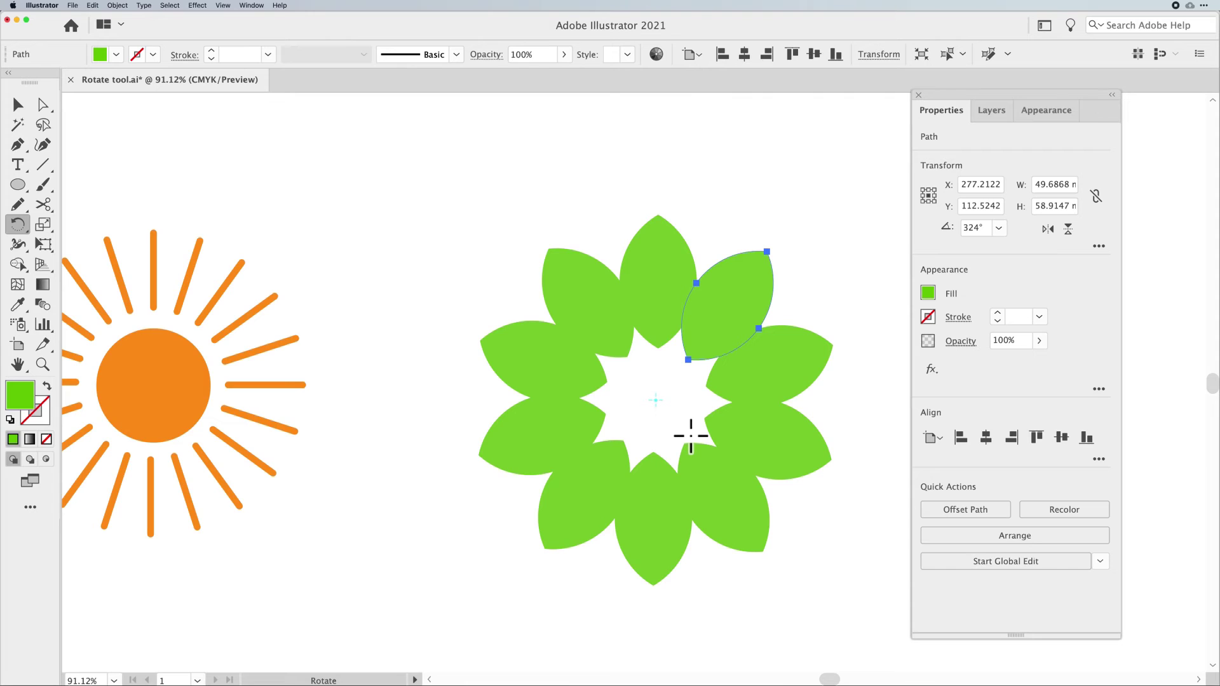
{"action": "left_click", "coordinate": [18, 104]}
Select the ten-leaf flower and paste a copy exactly in place on top of it.
{"action": "left_click_drag", "start_coordinate": [436, 218], "coordinate": [813, 569]}
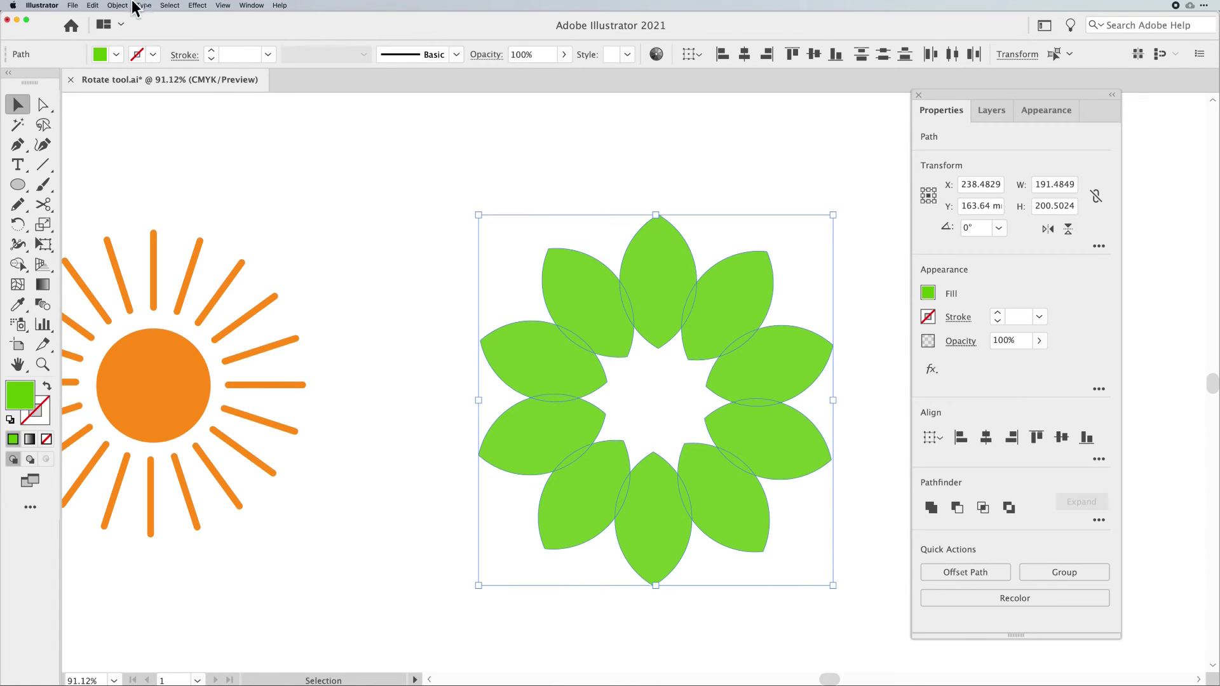
{"action": "left_click", "coordinate": [93, 5]}
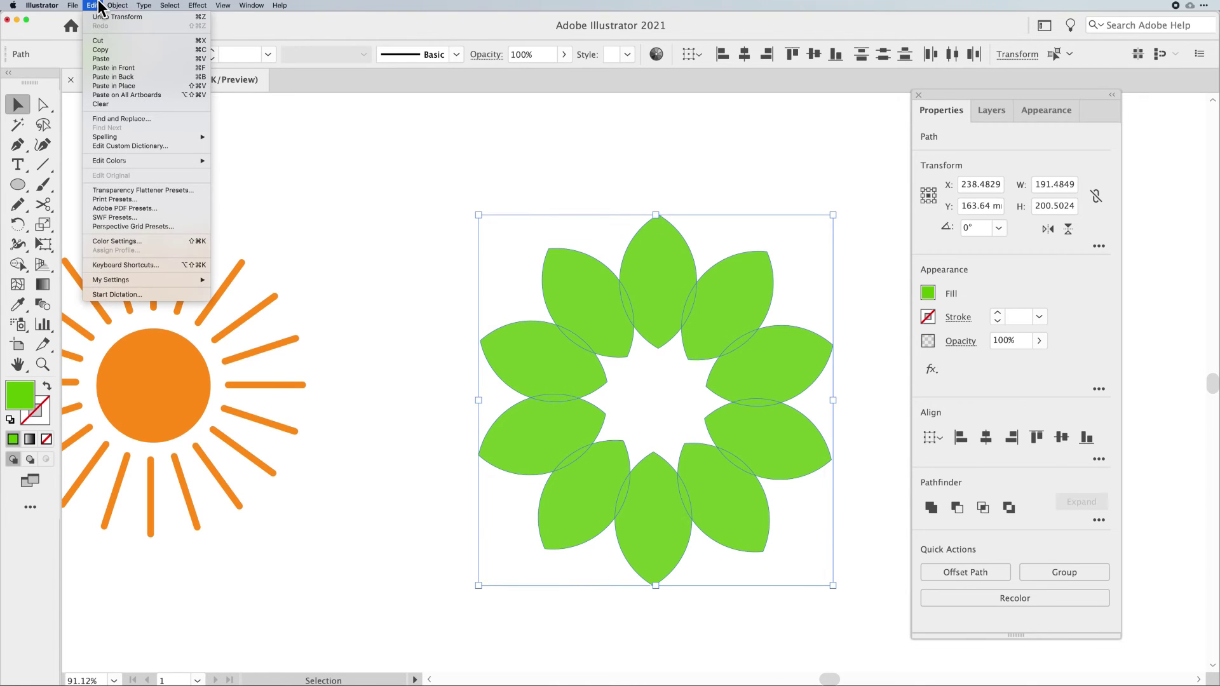
{"action": "left_click", "coordinate": [117, 85]}
{"action": "left_click_drag", "start_coordinate": [577, 341], "coordinate": [619, 374]}
{"action": "key", "text": "super+a"}
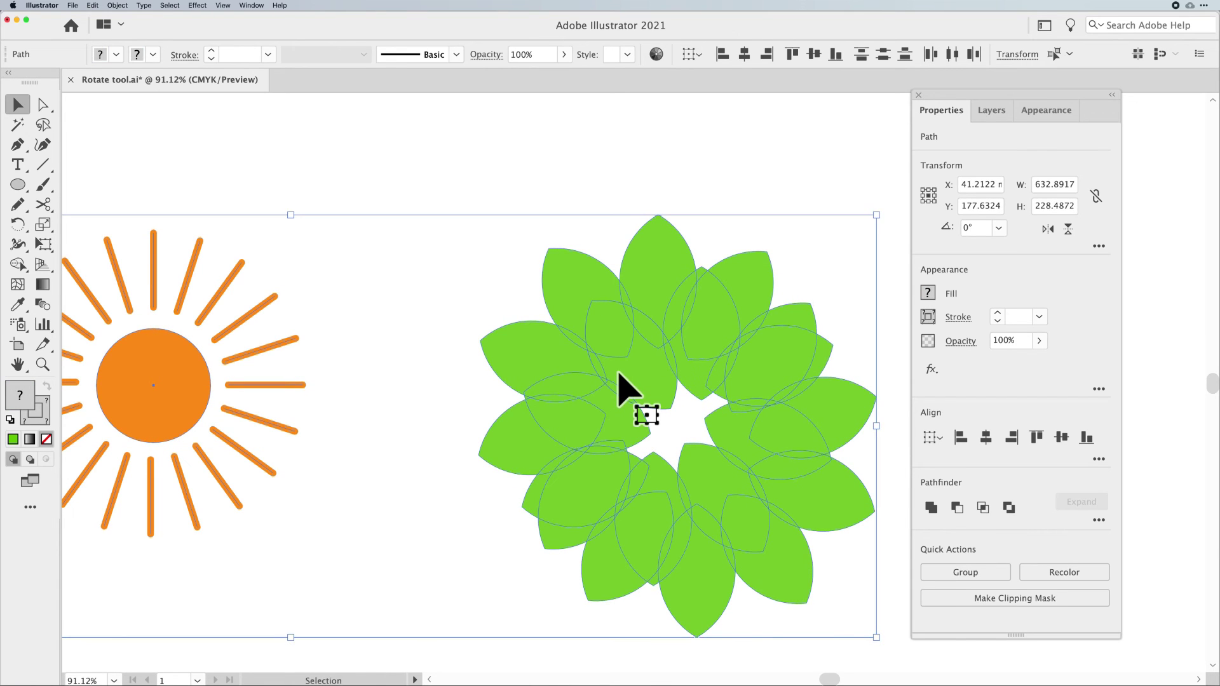
{"action": "left_click", "coordinate": [613, 199]}
{"action": "key", "text": "super+z"}
Scale the top flower copy down toward its centre and fill it with a darker green swatch.
{"action": "left_click", "coordinate": [658, 324]}
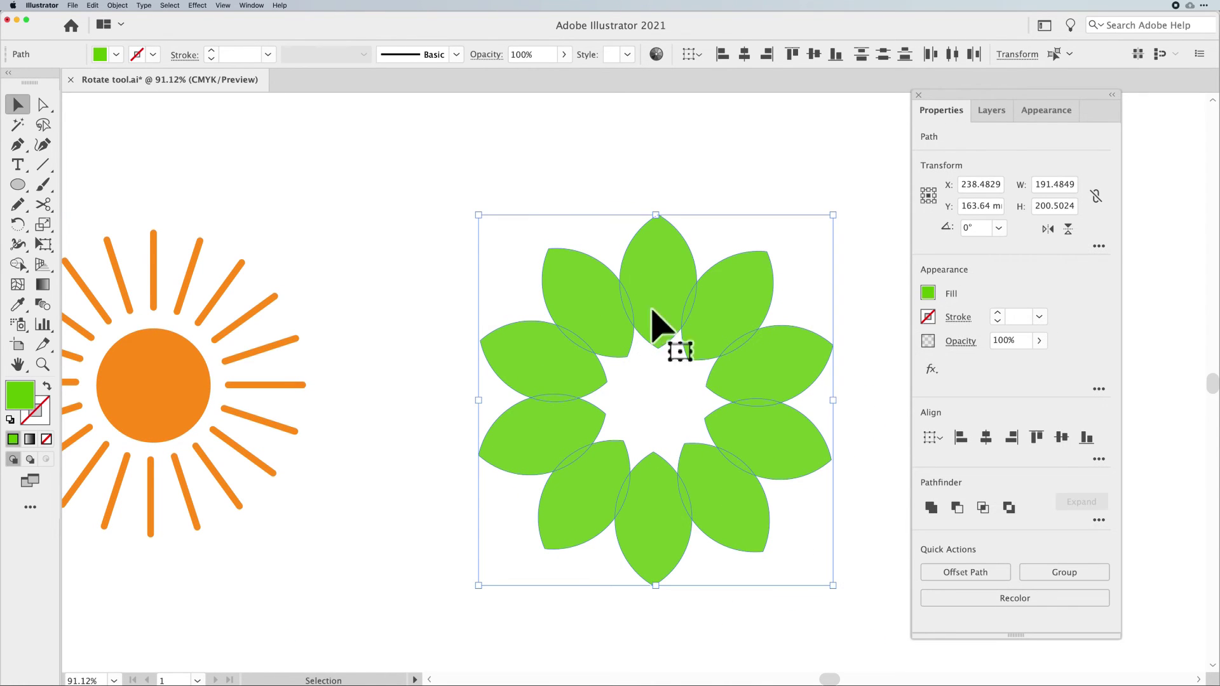
{"action": "left_click_drag", "start_coordinate": [833, 586], "coordinate": [804, 552]}
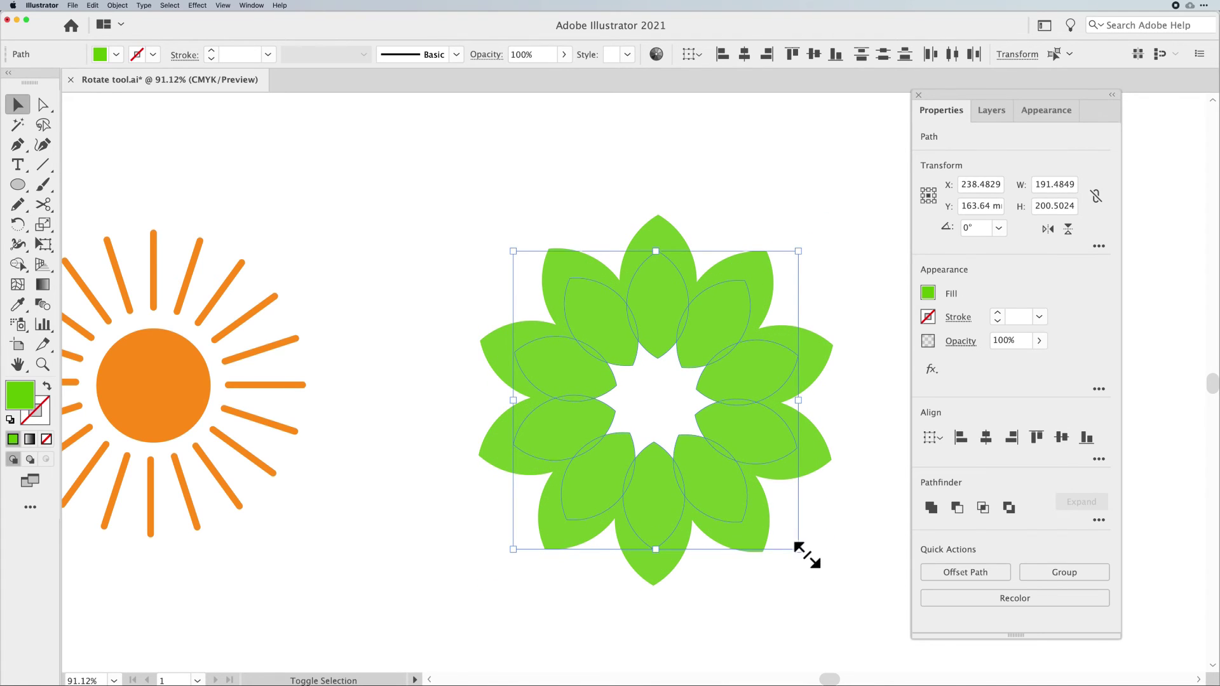
{"action": "left_click", "coordinate": [116, 54]}
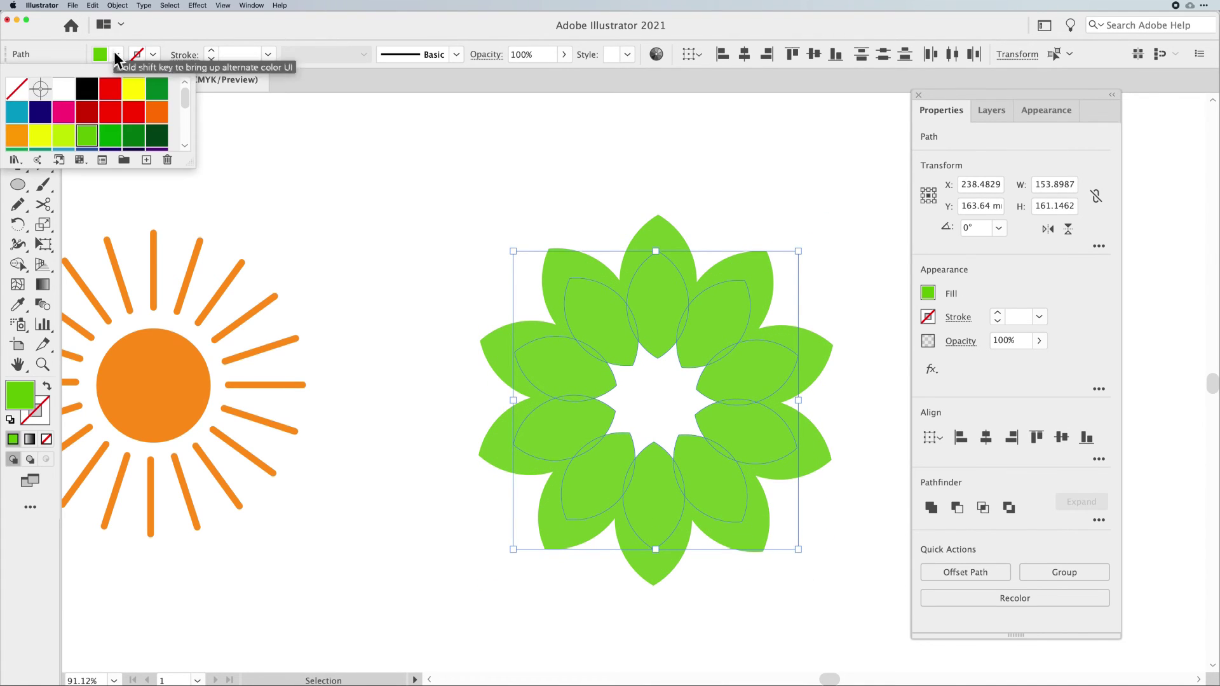
{"action": "left_click", "coordinate": [110, 136]}
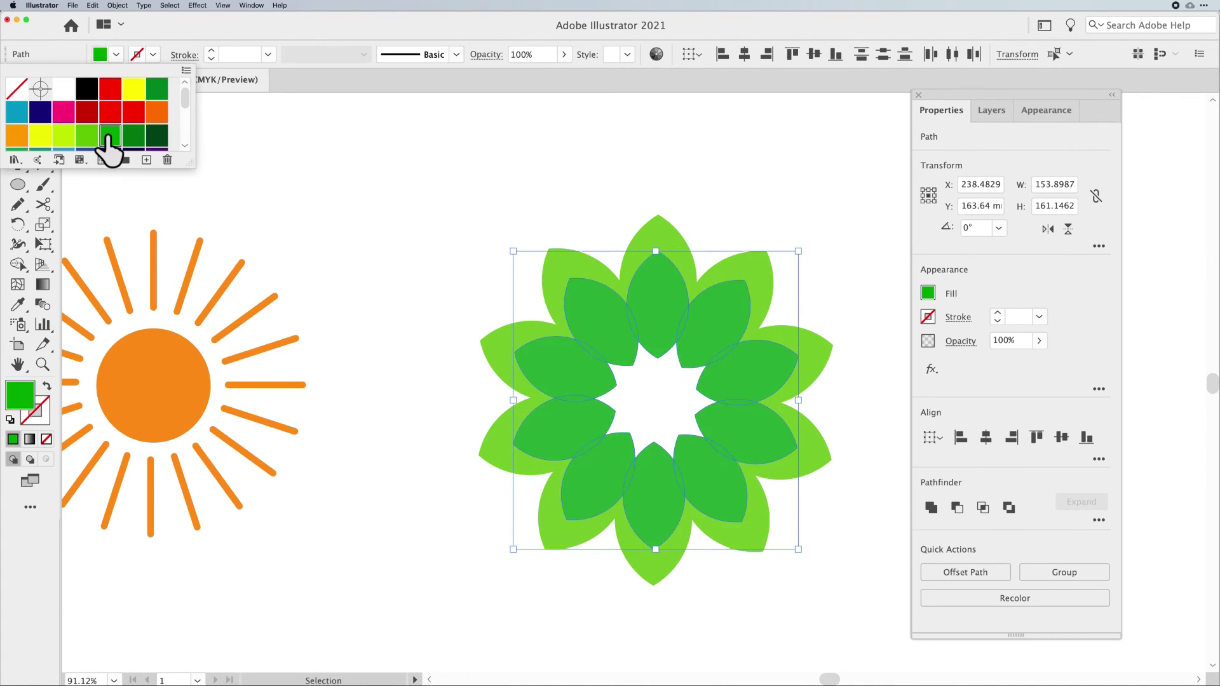
{"action": "left_click", "coordinate": [401, 216]}
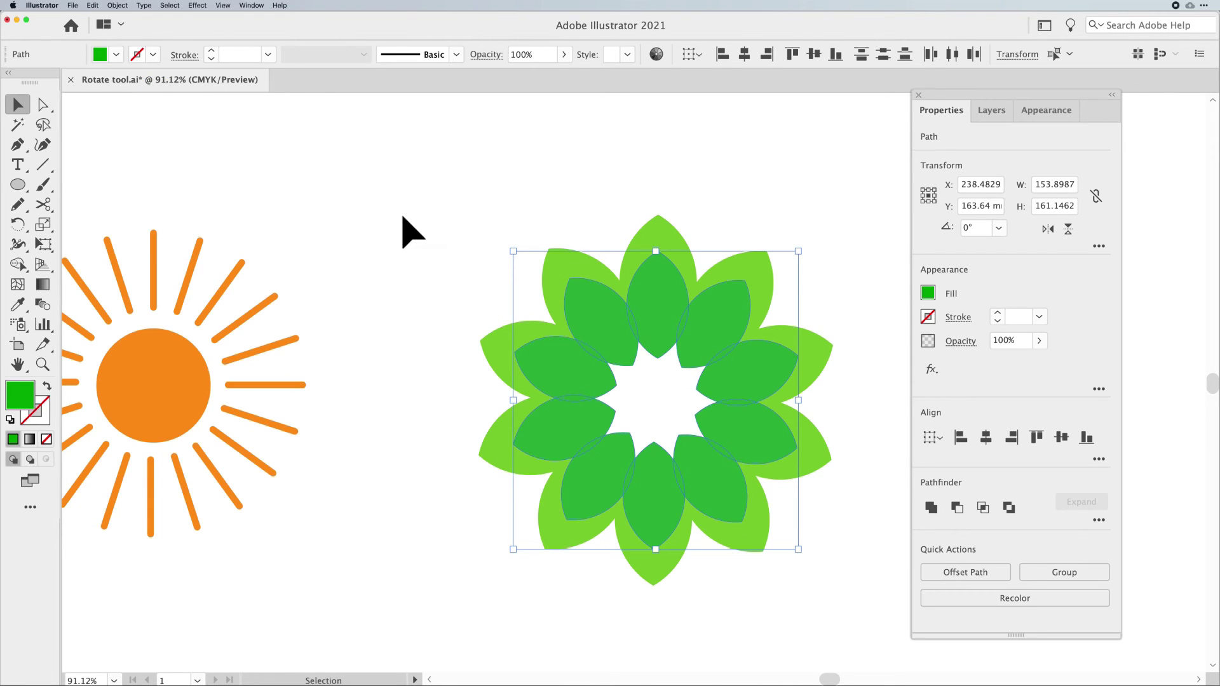
{"action": "left_click", "coordinate": [402, 216]}
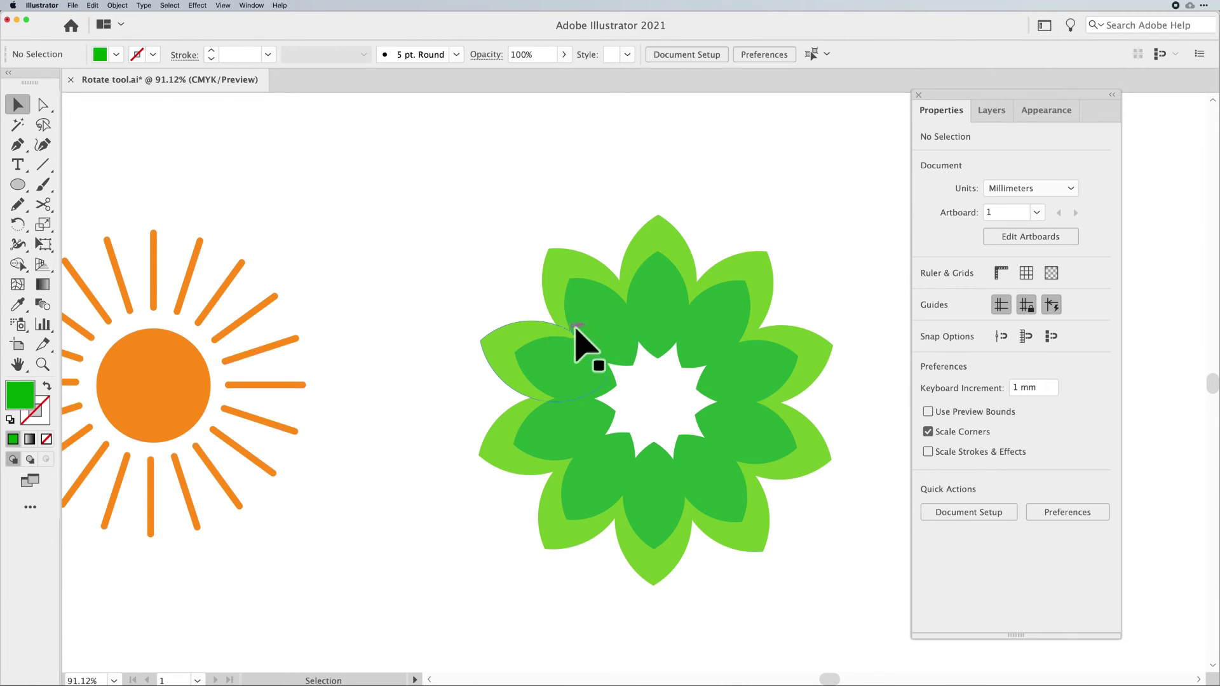
Select all the darker green inner petals of the flower.
{"action": "left_click", "coordinate": [600, 341]}
{"action": "left_click", "coordinate": [578, 397], "text": "shift"}
{"action": "left_click", "coordinate": [591, 432], "text": "shift"}
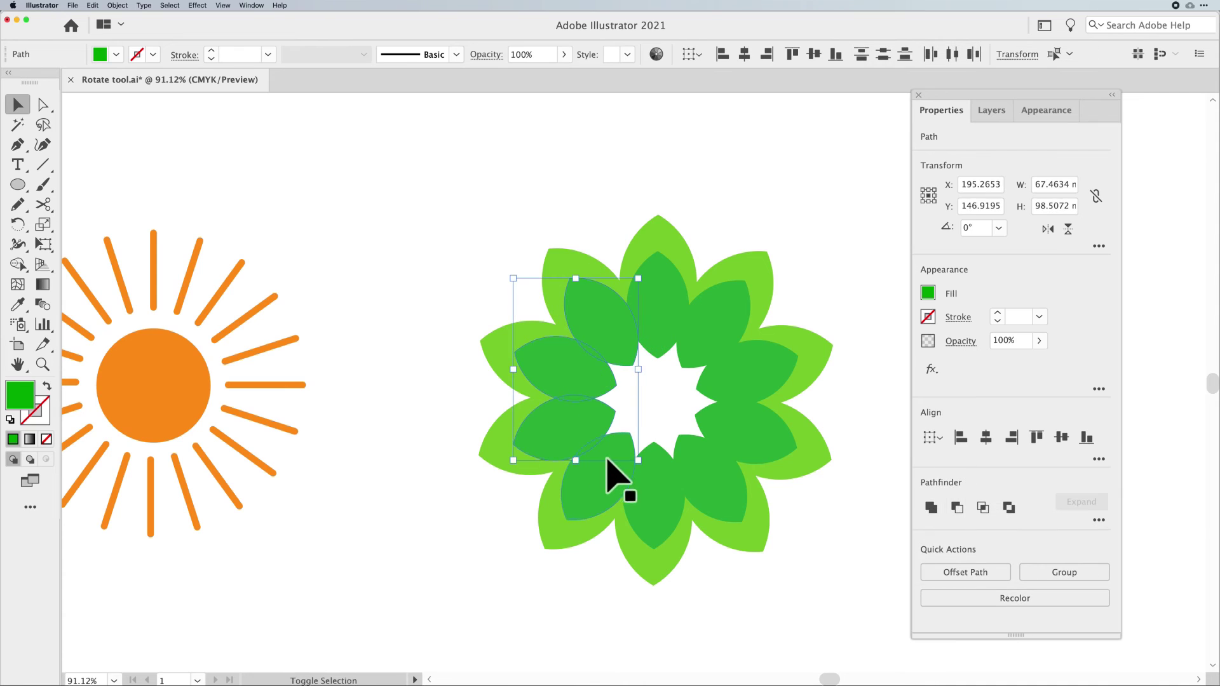
{"action": "left_click", "coordinate": [613, 471], "text": "shift"}
{"action": "left_click", "coordinate": [661, 508], "text": "shift"}
{"action": "left_click", "coordinate": [743, 464], "text": "shift"}
{"action": "left_click", "coordinate": [771, 395], "text": "shift"}
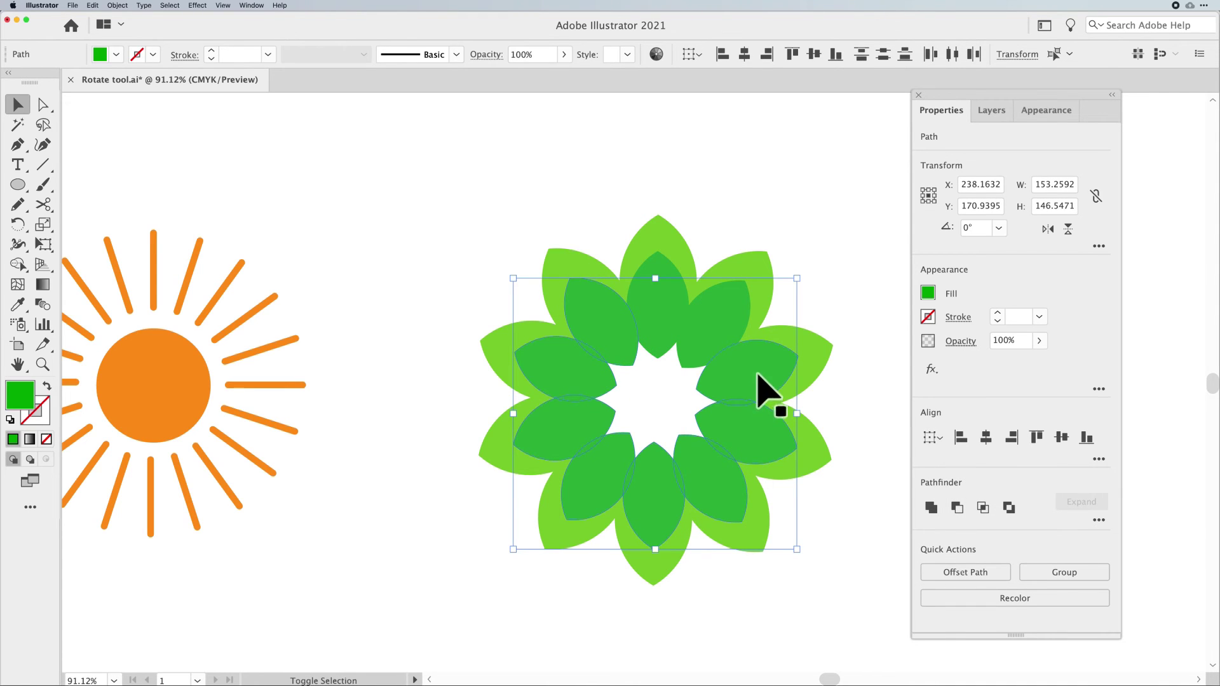
{"action": "left_click", "coordinate": [722, 349], "text": "shift"}
{"action": "left_click", "coordinate": [639, 314], "text": "shift"}
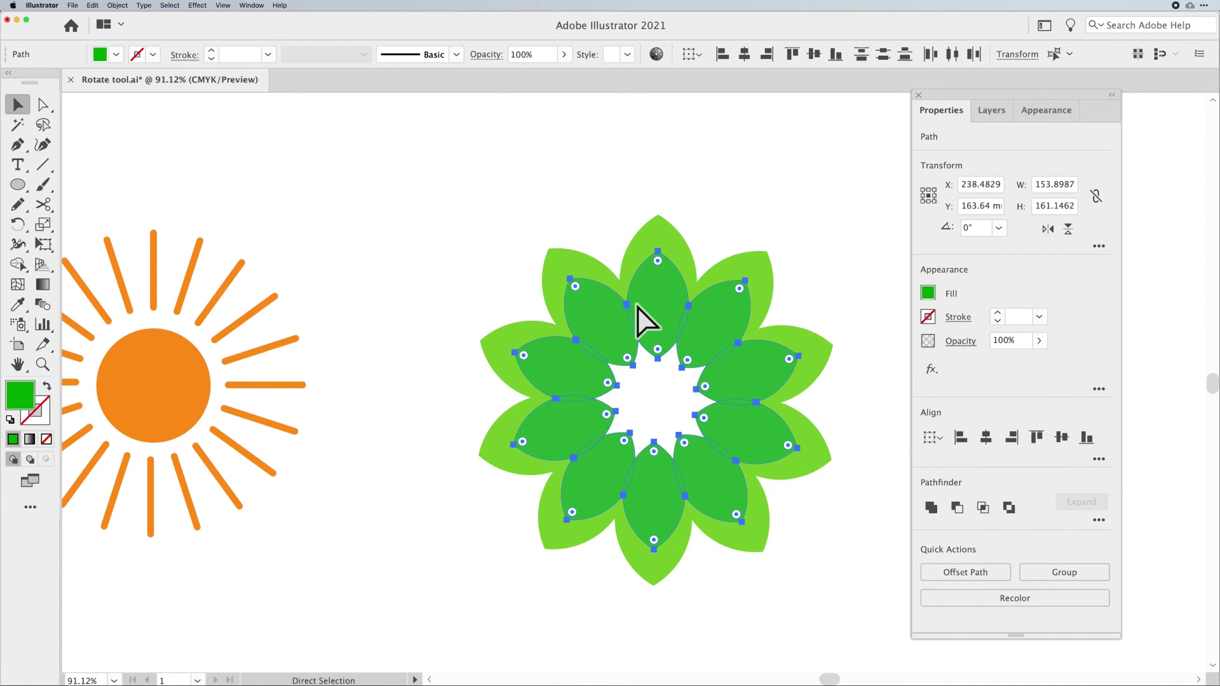
Paste the petals in front, shrink them toward the flower centre, and fill them an even darker green.
{"action": "left_click", "coordinate": [93, 6]}
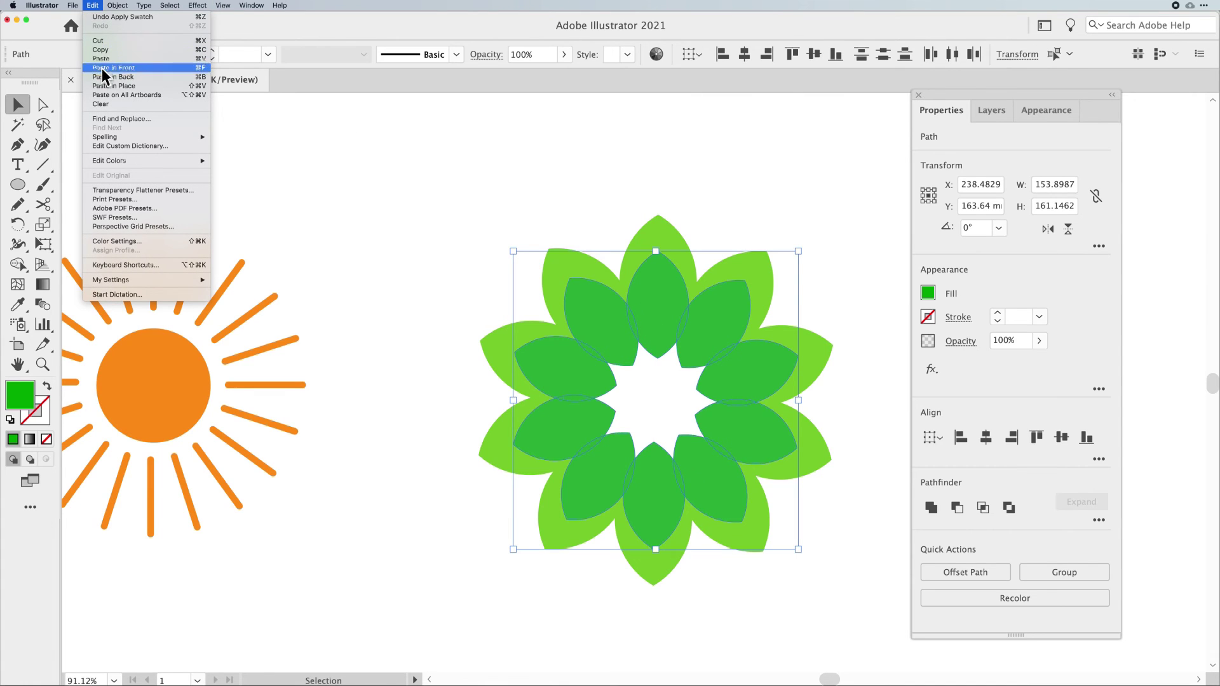
{"action": "left_click", "coordinate": [108, 86]}
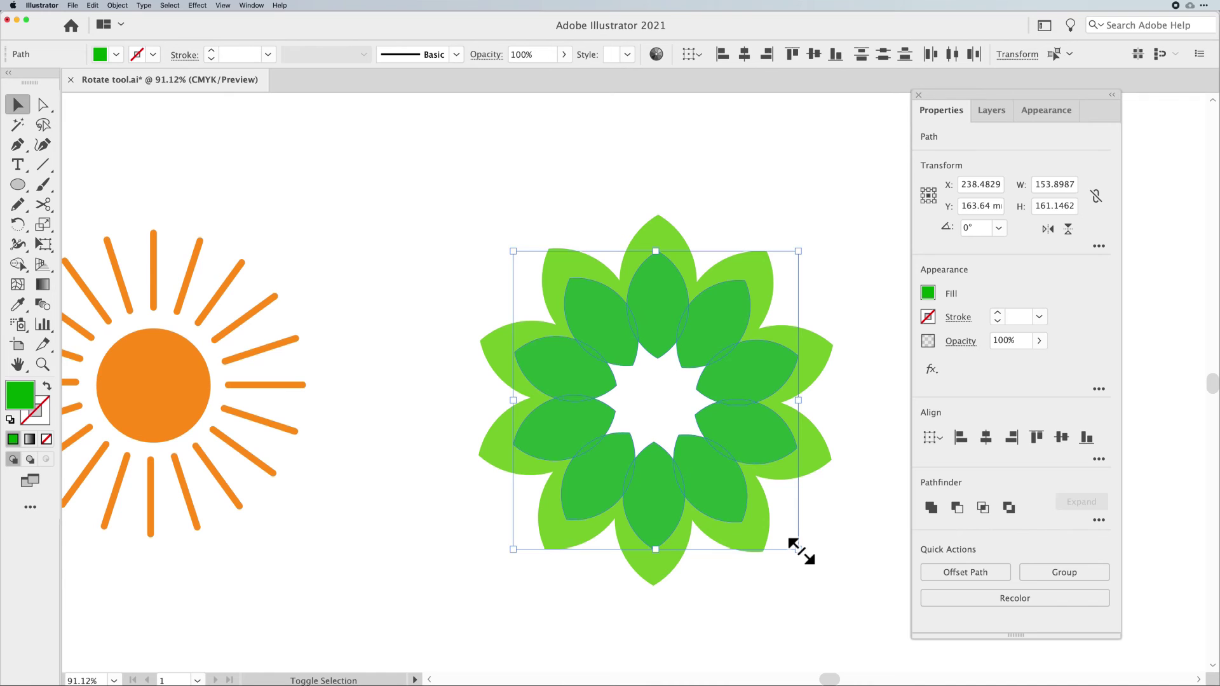
{"action": "left_click_drag", "start_coordinate": [799, 550], "coordinate": [772, 520]}
{"action": "left_click", "coordinate": [101, 55]}
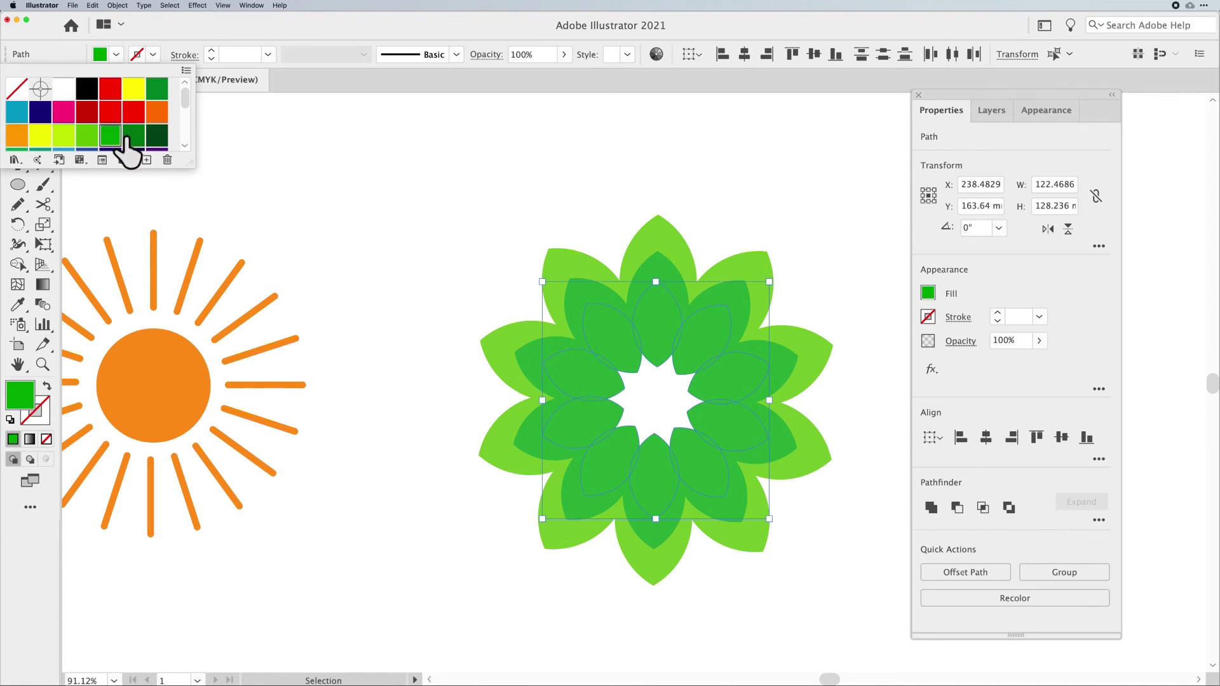
{"action": "left_click", "coordinate": [130, 136]}
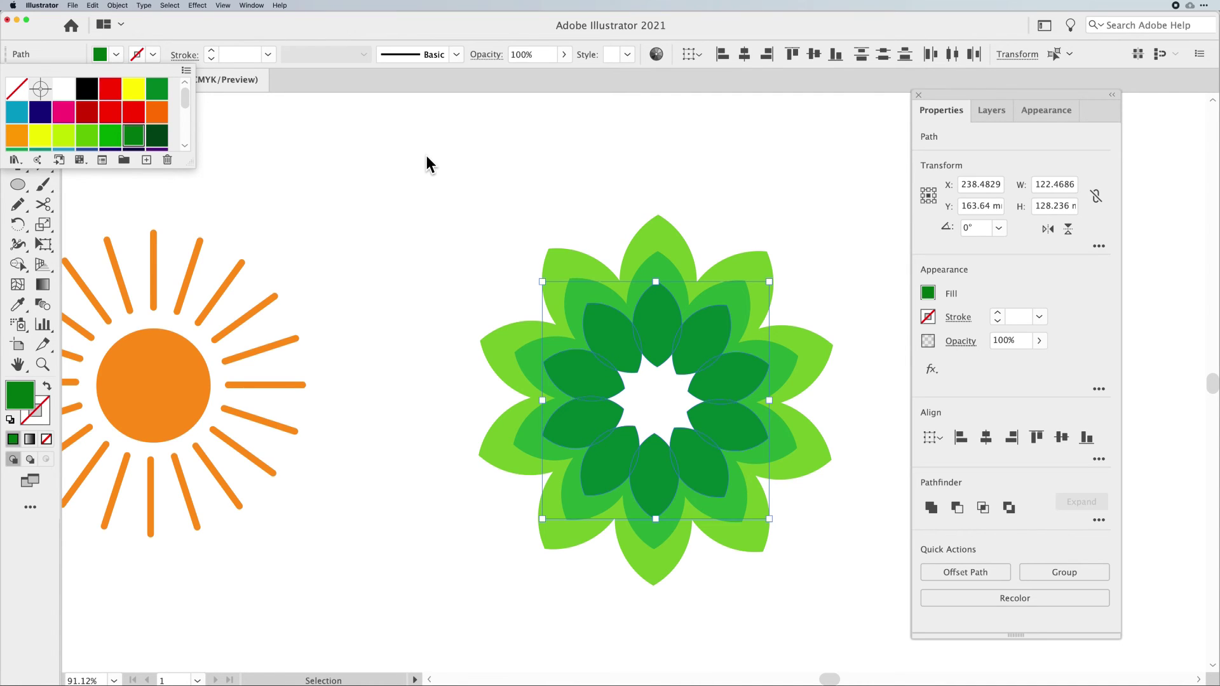
Group the darkest inner petals with Object > Group.
{"action": "left_click", "coordinate": [427, 156]}
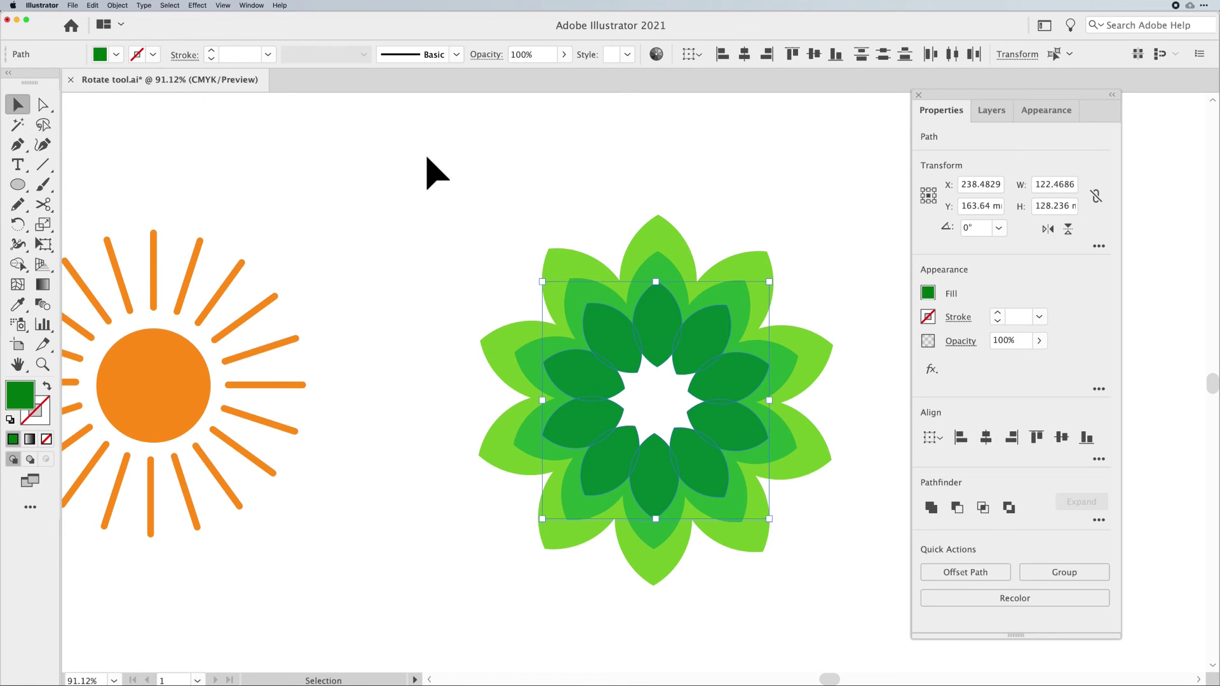
{"action": "left_click", "coordinate": [126, 6]}
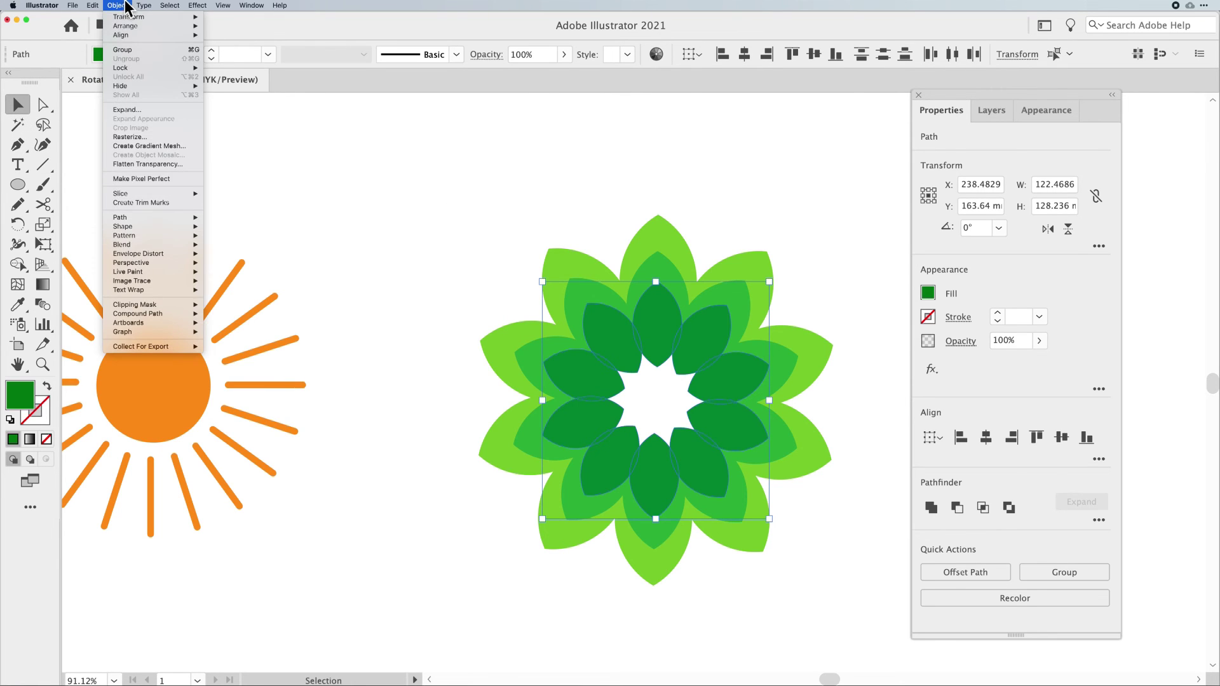
{"action": "left_click", "coordinate": [131, 49]}
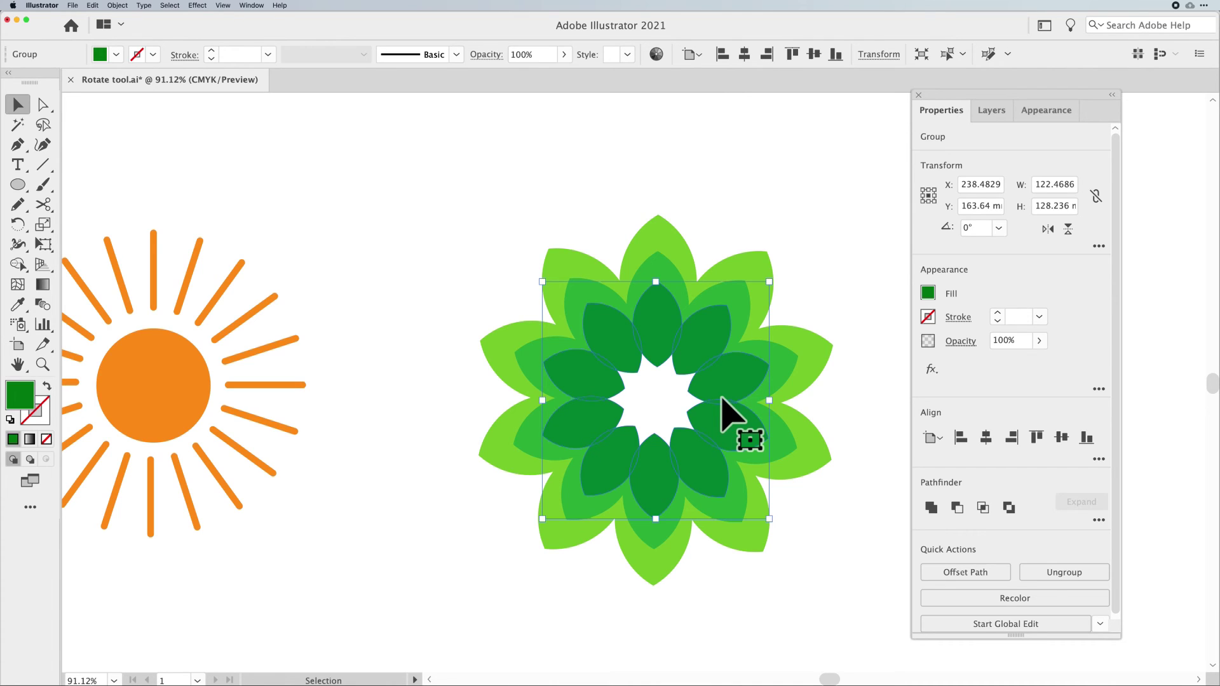
Add a copy of the grouped petals rotated 360/6 around the flower centre.
{"action": "key", "text": "r"}
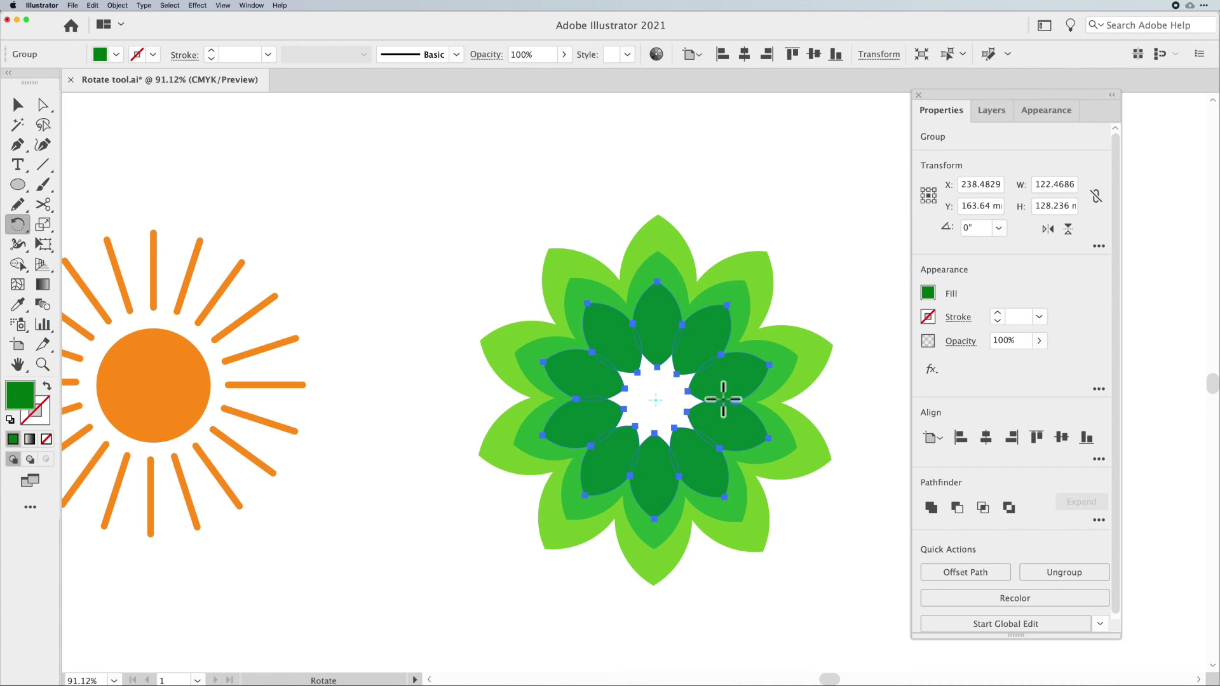
{"action": "left_click", "coordinate": [655, 401], "text": "alt"}
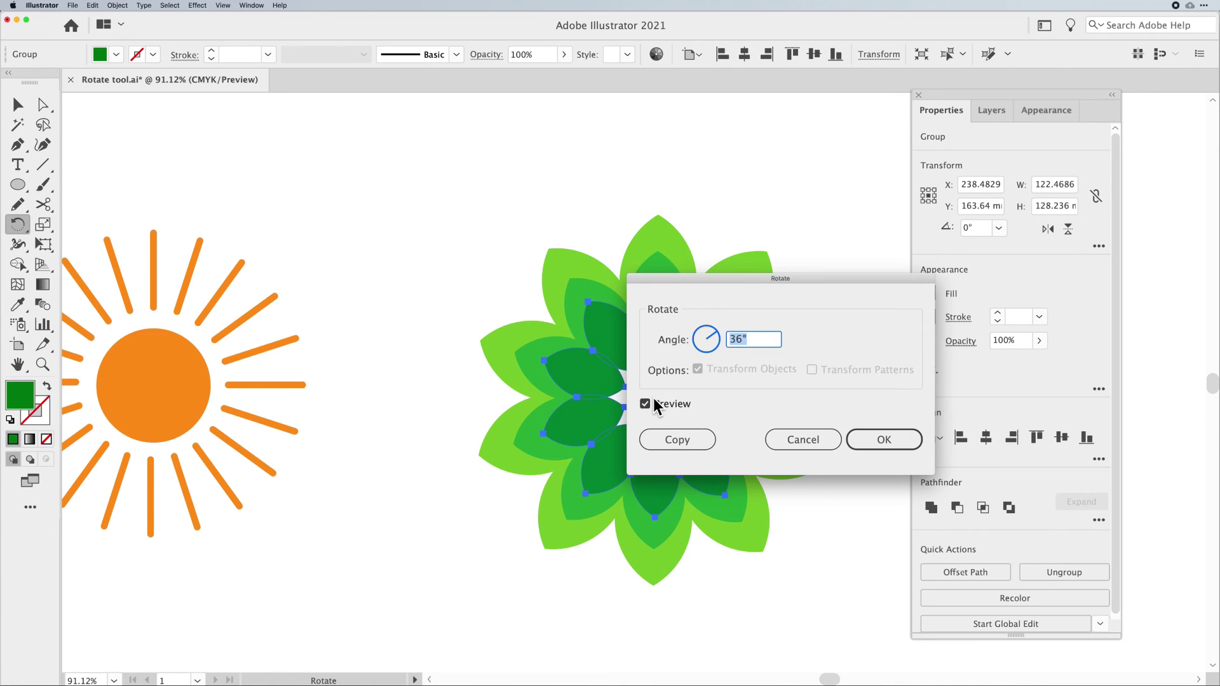
{"action": "left_click_drag", "start_coordinate": [745, 276], "coordinate": [837, 309]}
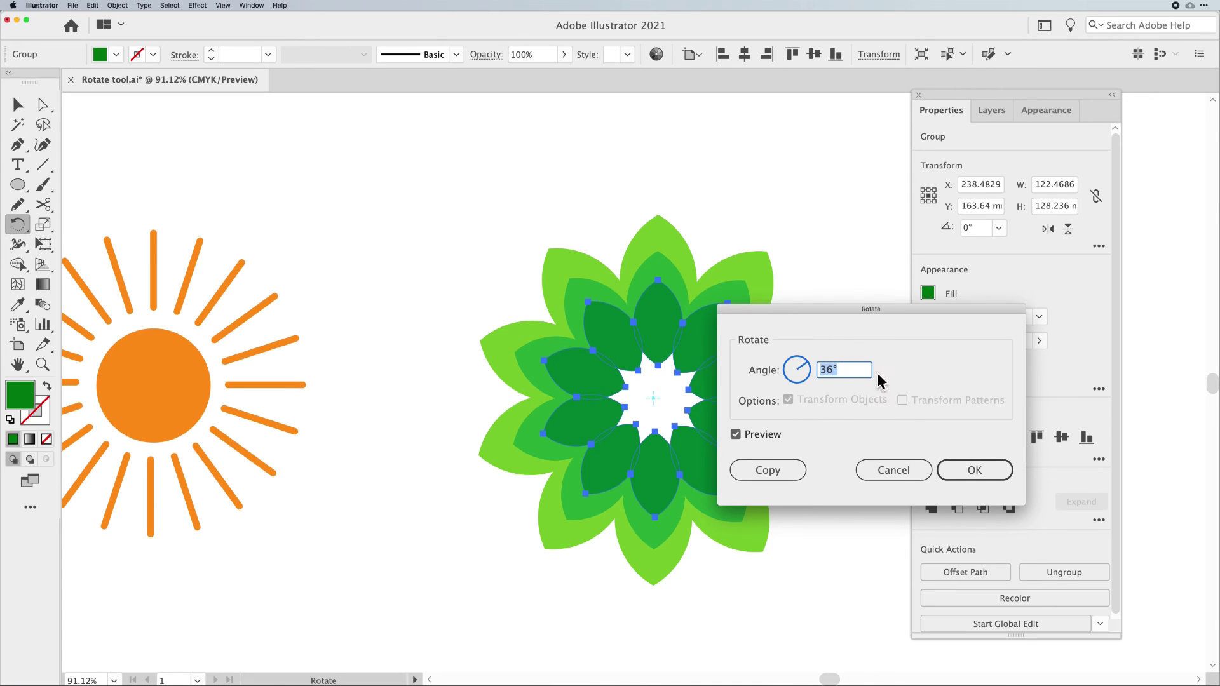
{"action": "key", "text": "Up"}
{"action": "key", "text": "Up"}
{"action": "key", "text": "Up"}
{"action": "key", "text": "Up"}
{"action": "key", "text": "Up"}
{"action": "key", "text": "Up"}
{"action": "key", "text": "Up"}
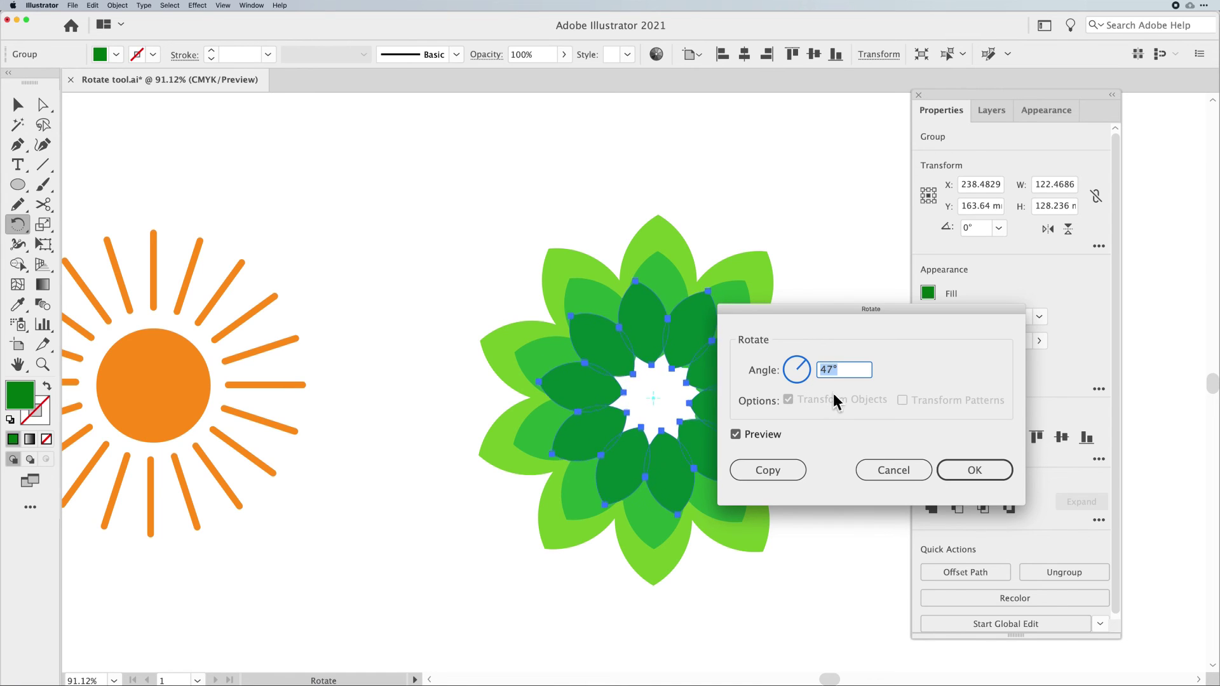
{"action": "key", "text": "Up"}
{"action": "key", "text": "Down"}
{"action": "key", "text": "Down"}
{"action": "key", "text": "Down"}
{"action": "key", "text": "Down"}
{"action": "key", "text": "Down"}
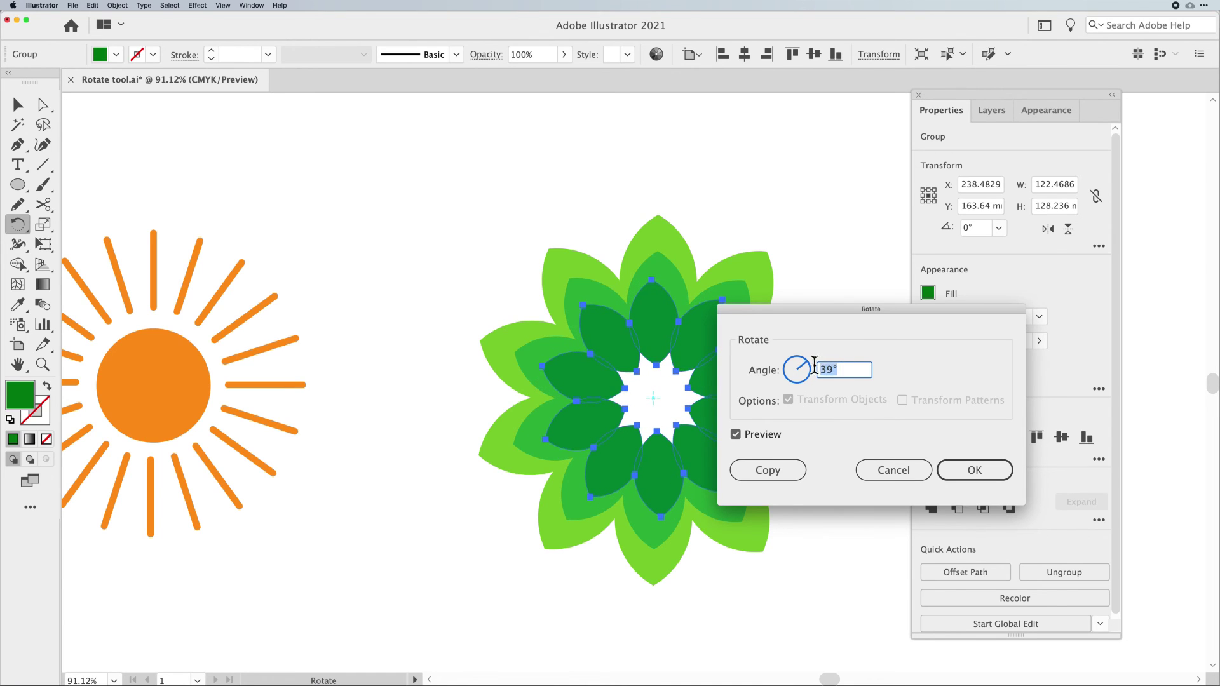
{"action": "type", "text": "360/6"}
{"action": "left_click", "coordinate": [779, 470]}
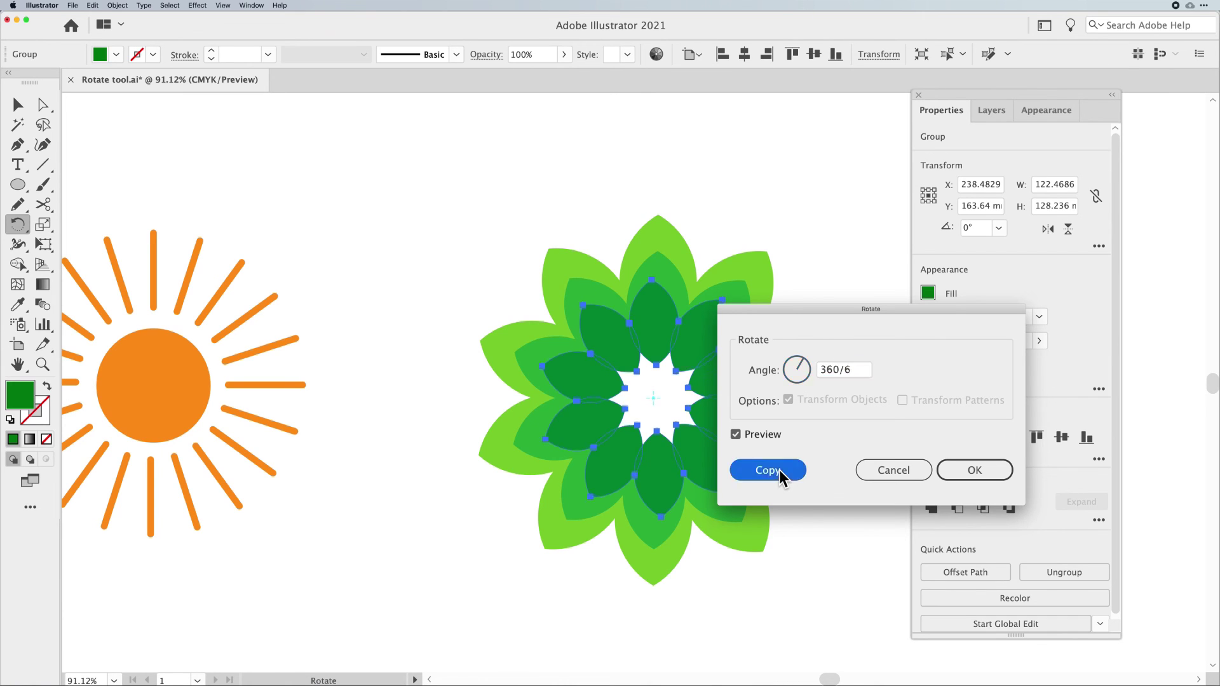
Repeat the rotated inner-petal copy twice, then drag the petals aside to inspect and undo the move.
{"action": "key", "text": "super+d"}
{"action": "key", "text": "super+d"}
{"action": "key", "text": "super+d"}
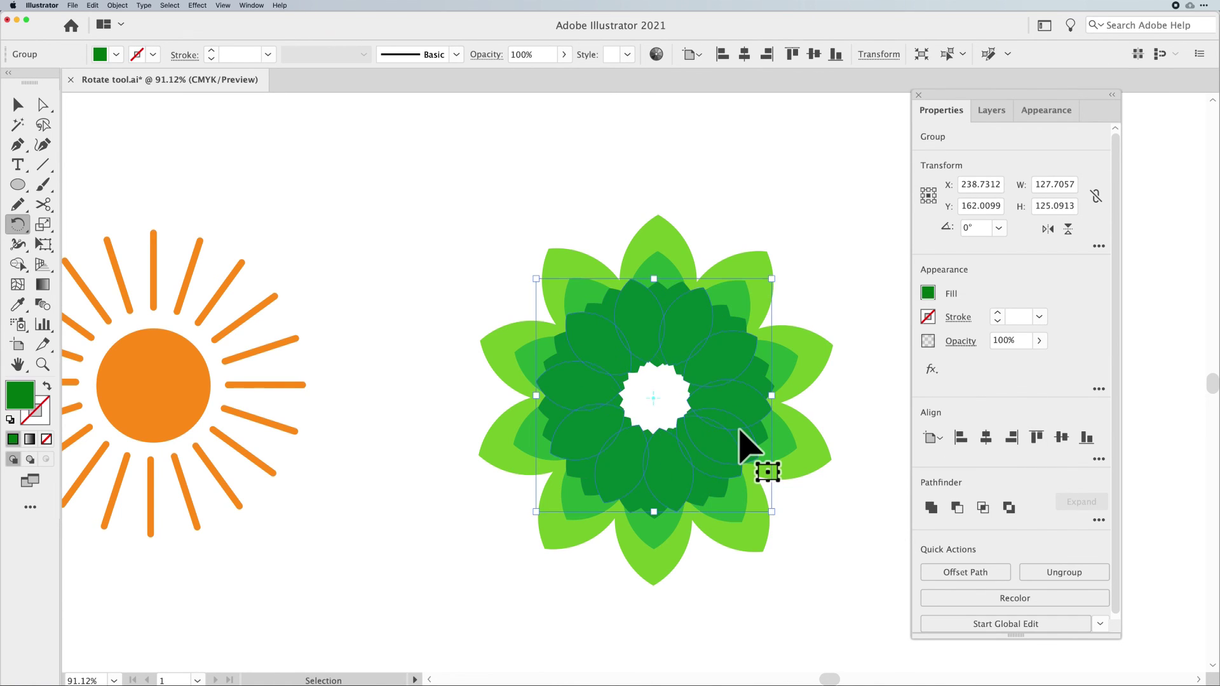
{"action": "key", "text": "super+d"}
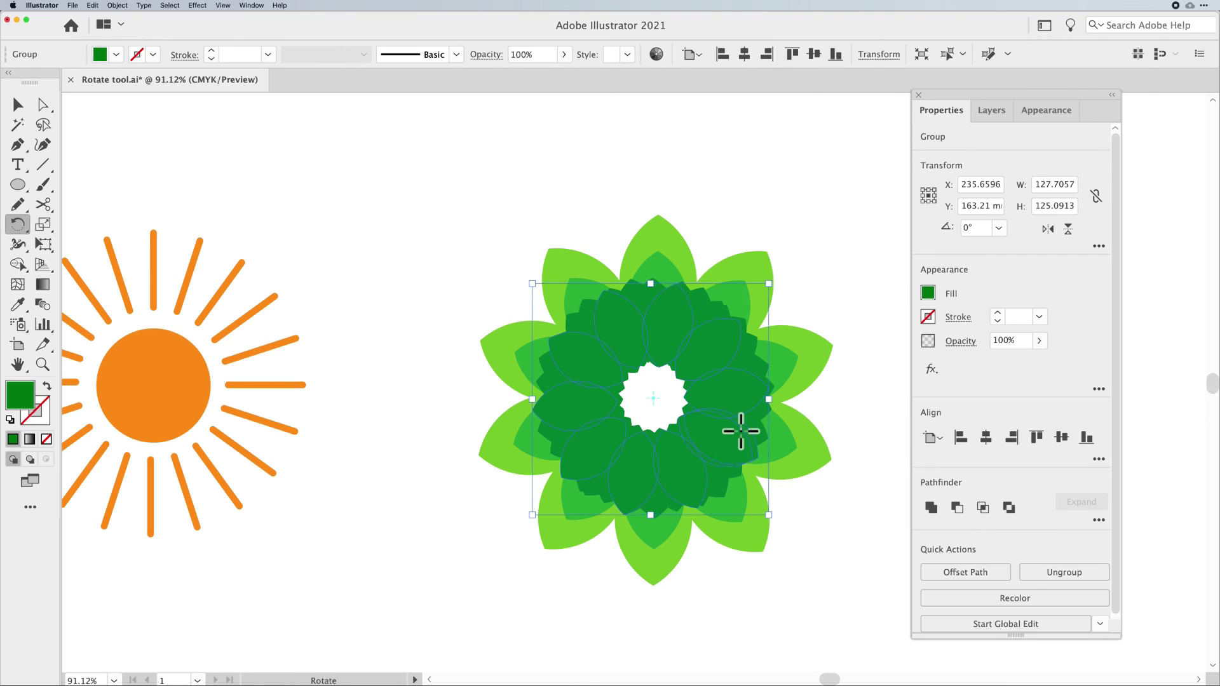
{"action": "left_click", "coordinate": [18, 104]}
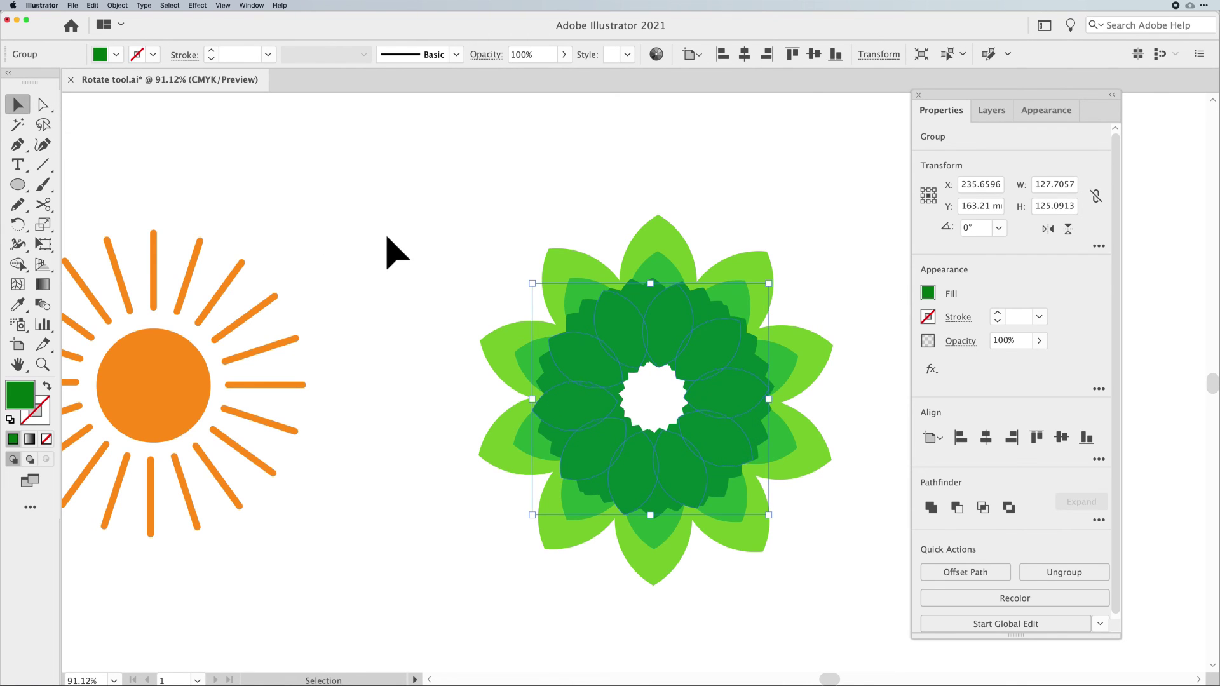
{"action": "left_click", "coordinate": [387, 237]}
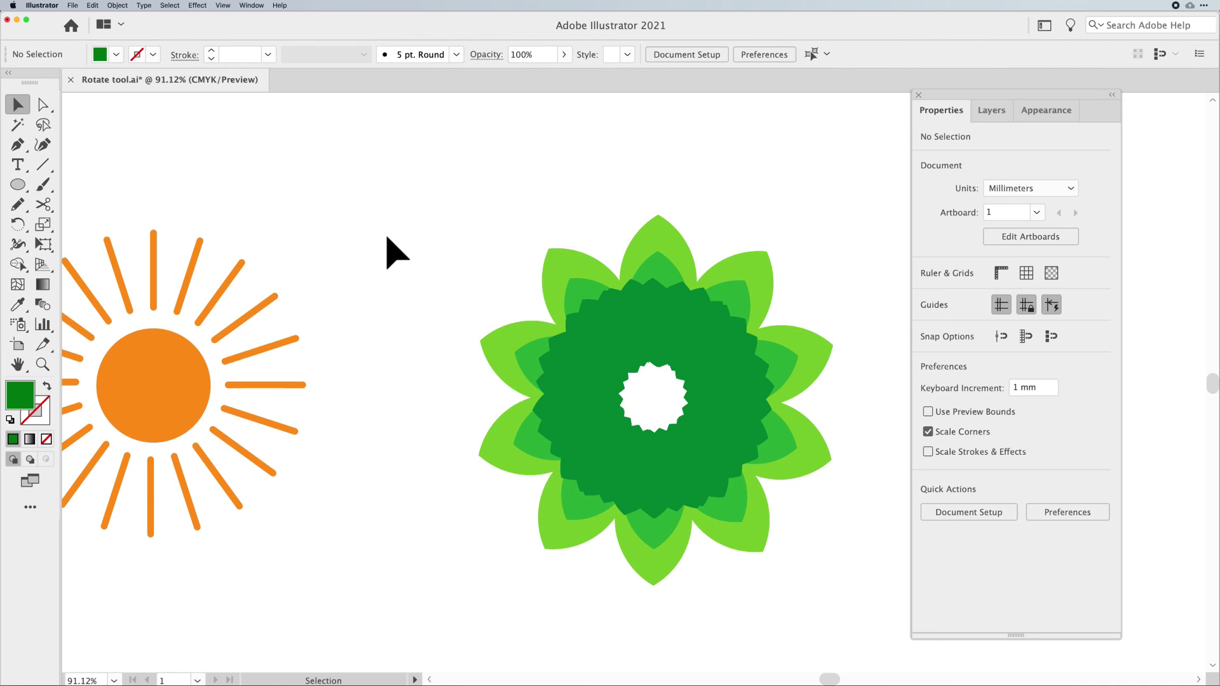
{"action": "left_click_drag", "start_coordinate": [608, 343], "coordinate": [394, 244]}
{"action": "key", "text": "super+z"}
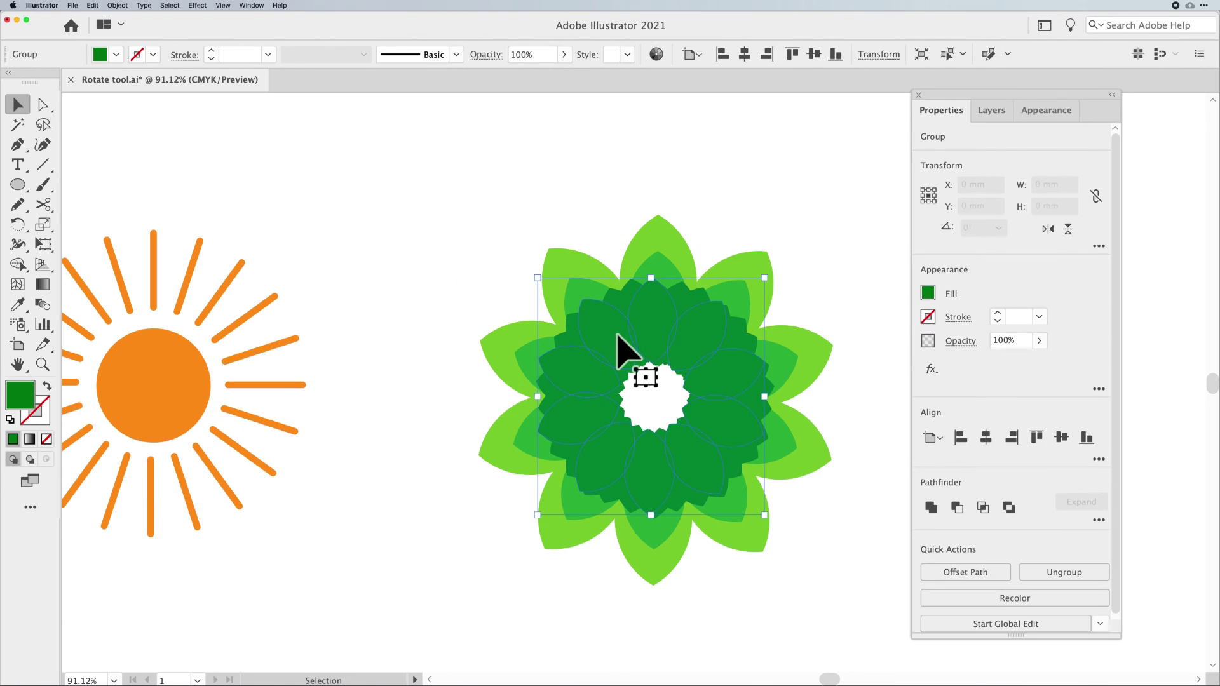
Undo the extra rotated petal copies, leaving one clean dark ring, then deselect and zoom out.
{"action": "key", "text": "super+shift+a"}
{"action": "left_click", "coordinate": [629, 337]}
{"action": "key", "text": "super+z"}
{"action": "left_click", "coordinate": [681, 354]}
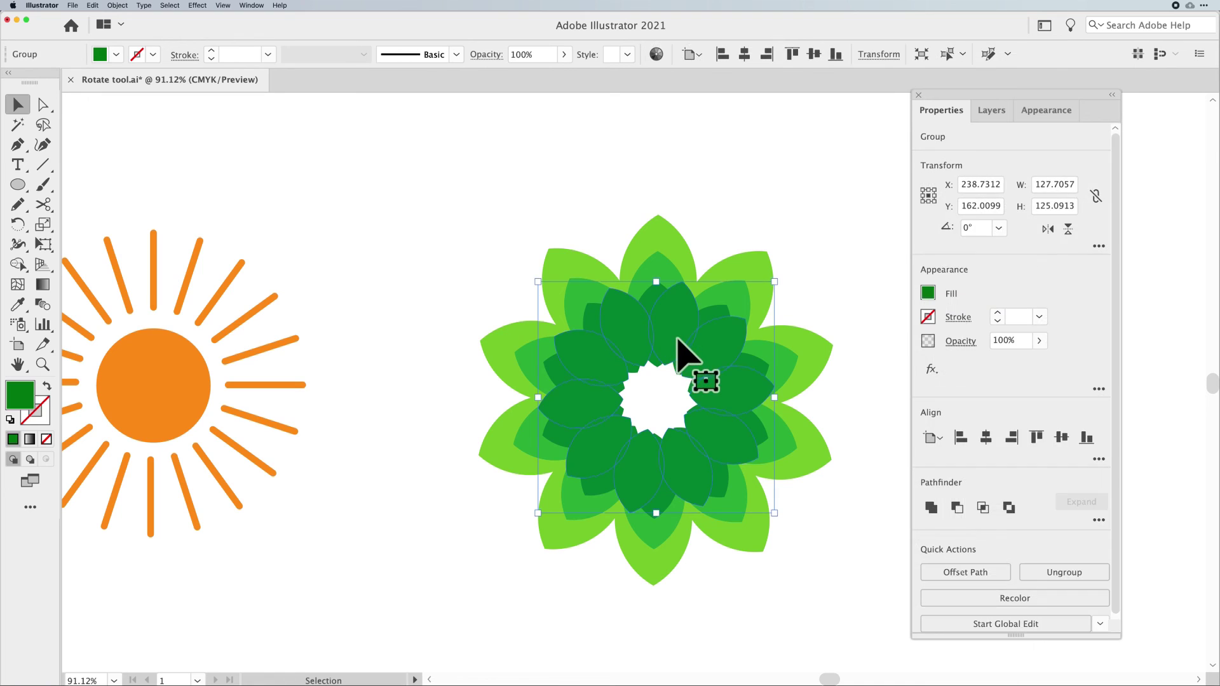
{"action": "key", "text": "super+shift+a"}
{"action": "left_click", "coordinate": [674, 343]}
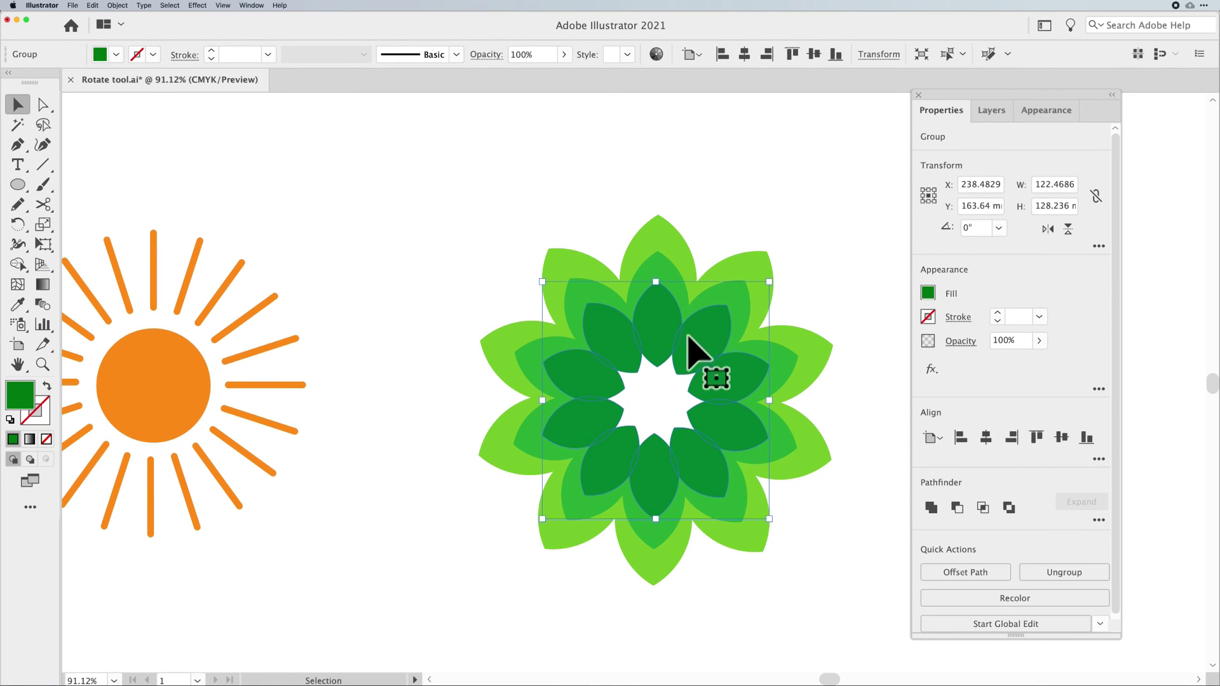
{"action": "key", "text": "super+shift+a"}
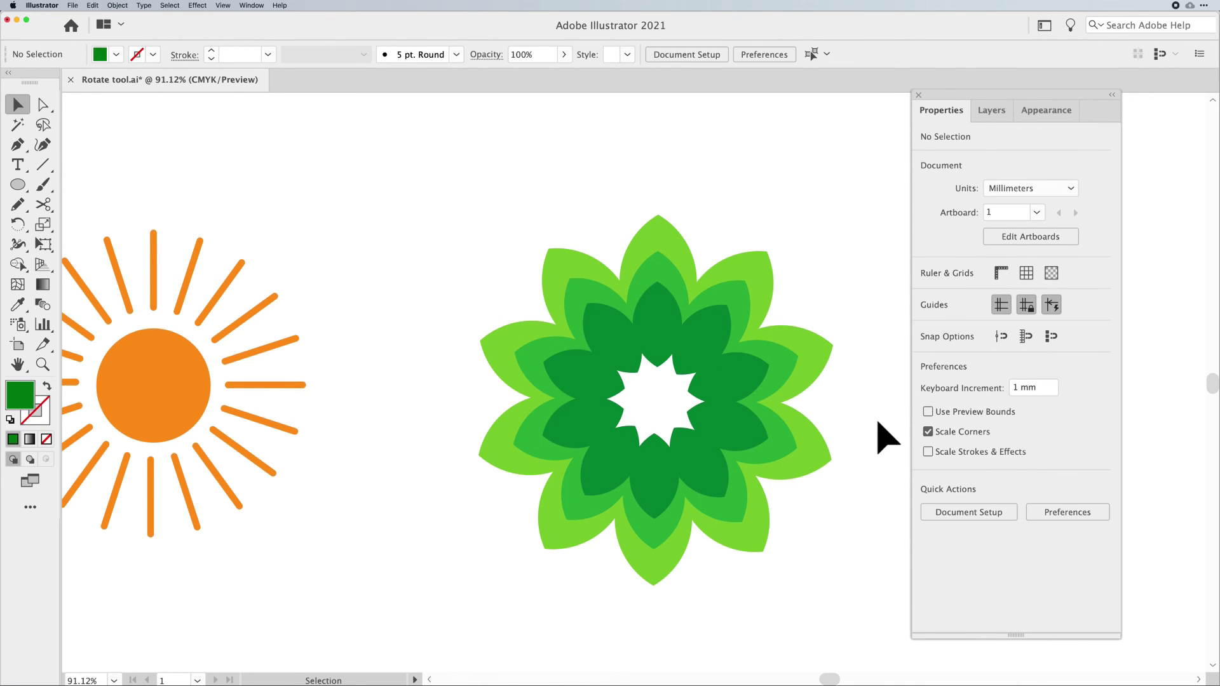
{"action": "key", "text": "super+minus"}
{"action": "key", "text": "super+minus"}
Select the layered flower, move it up and right, and scale it down.
{"action": "left_click_drag", "start_coordinate": [798, 527], "coordinate": [499, 251]}
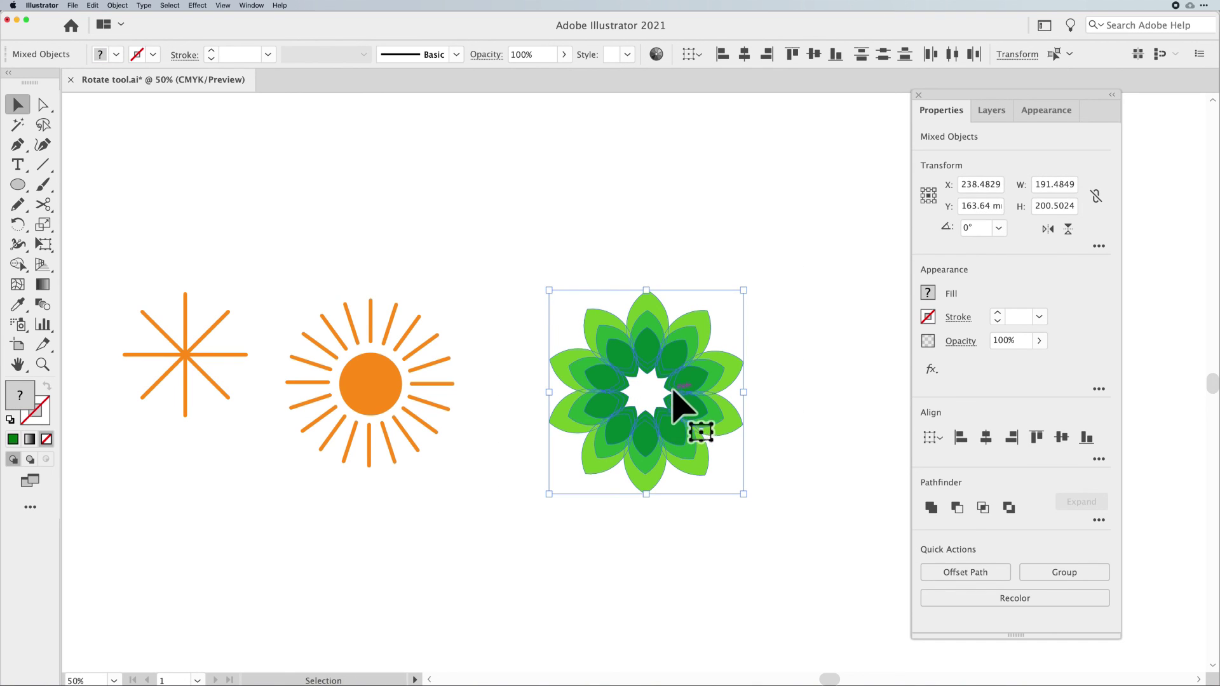
{"action": "left_click_drag", "start_coordinate": [675, 407], "coordinate": [730, 275]}
{"action": "left_click_drag", "start_coordinate": [790, 380], "coordinate": [757, 346]}
Rotate-copy the flower 360/8 around a pivot below it, repeating to make eight flowers.
{"action": "key", "text": "r"}
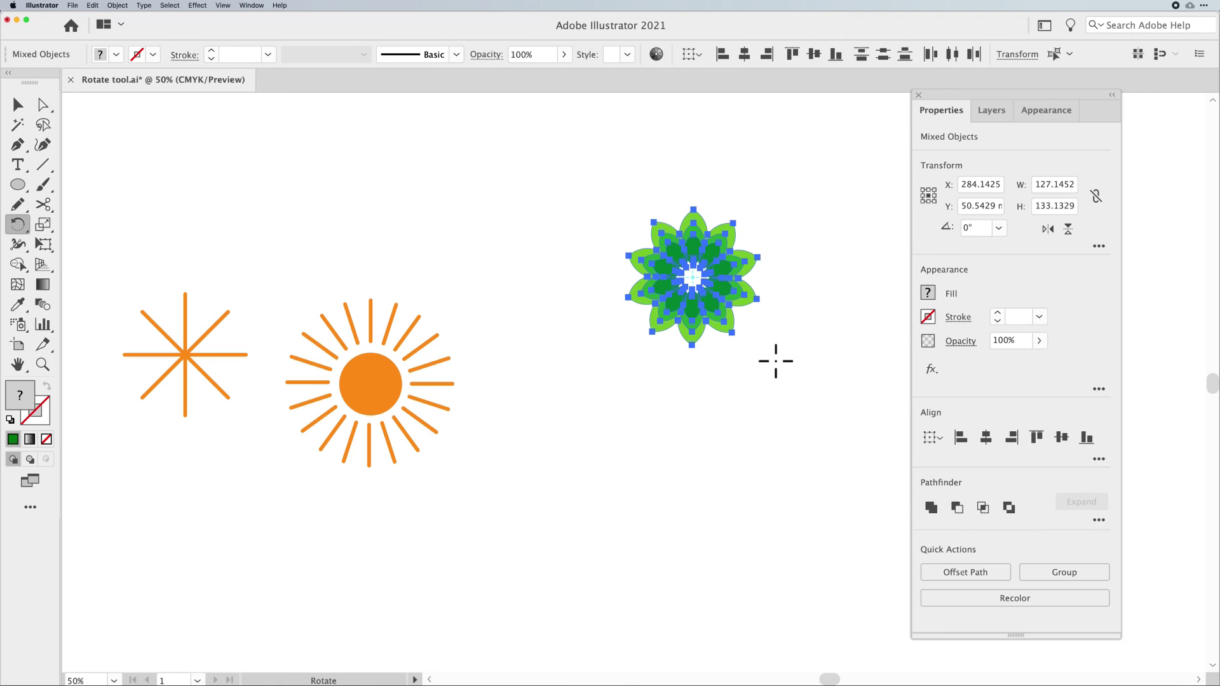
{"action": "left_click", "coordinate": [692, 424], "text": "alt"}
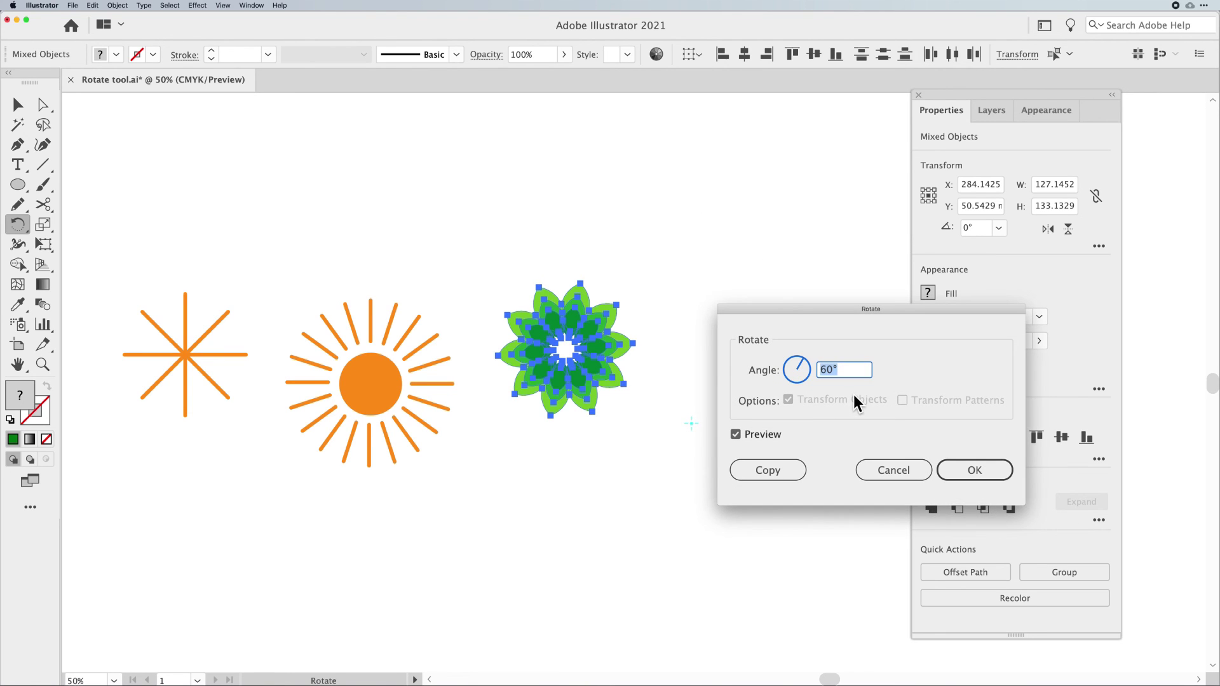
{"action": "type", "text": "360/8"}
{"action": "left_click", "coordinate": [788, 470]}
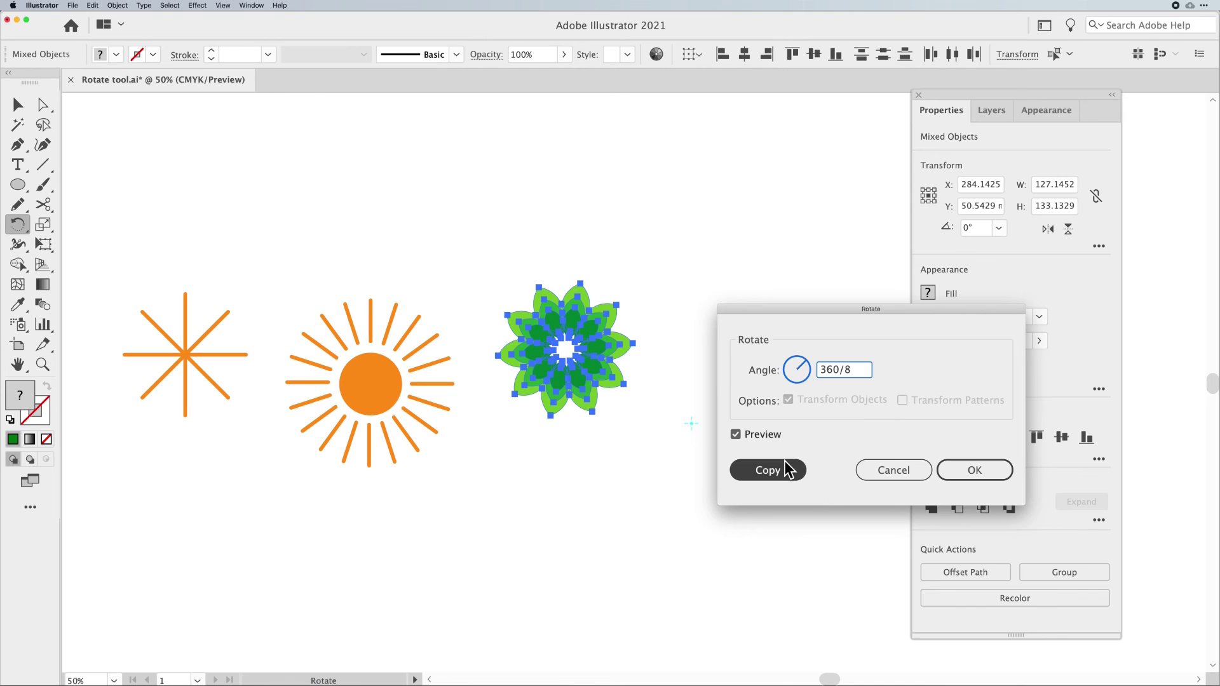
{"action": "key", "text": "ctrl+d"}
{"action": "key", "text": "ctrl+d"}
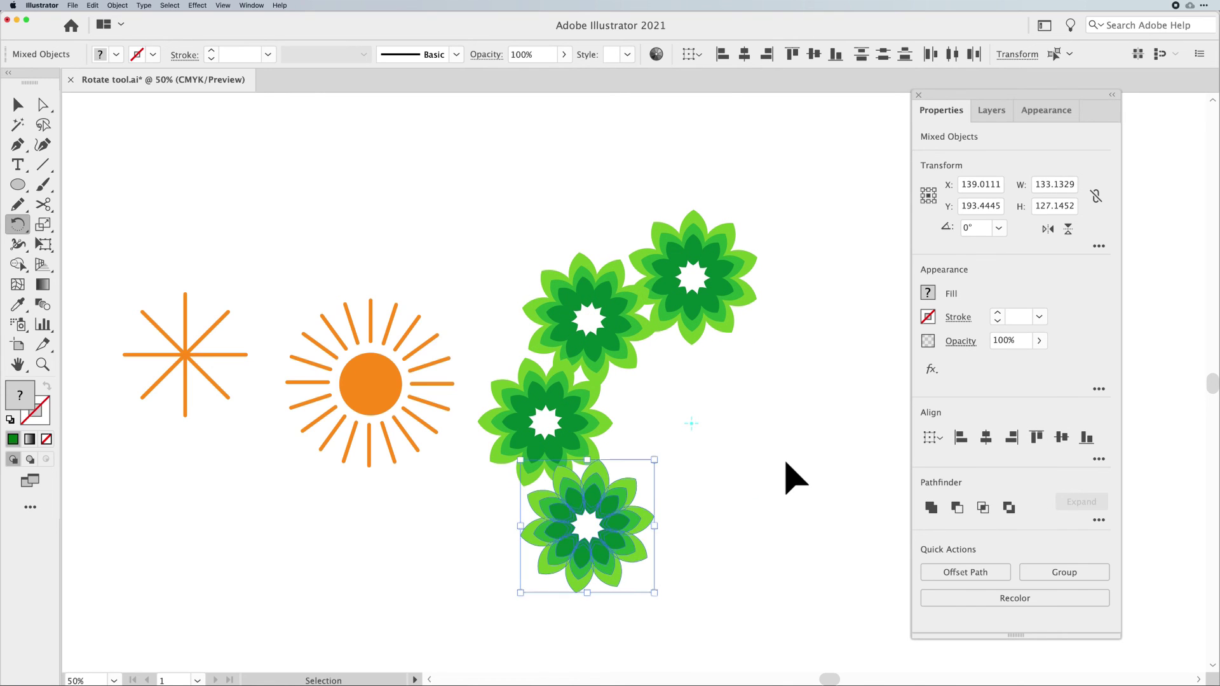
{"action": "key", "text": "ctrl+d"}
{"action": "key", "text": "ctrl+d"}
{"action": "key", "text": "ctrl+d"}
{"action": "key", "text": "ctrl+d"}
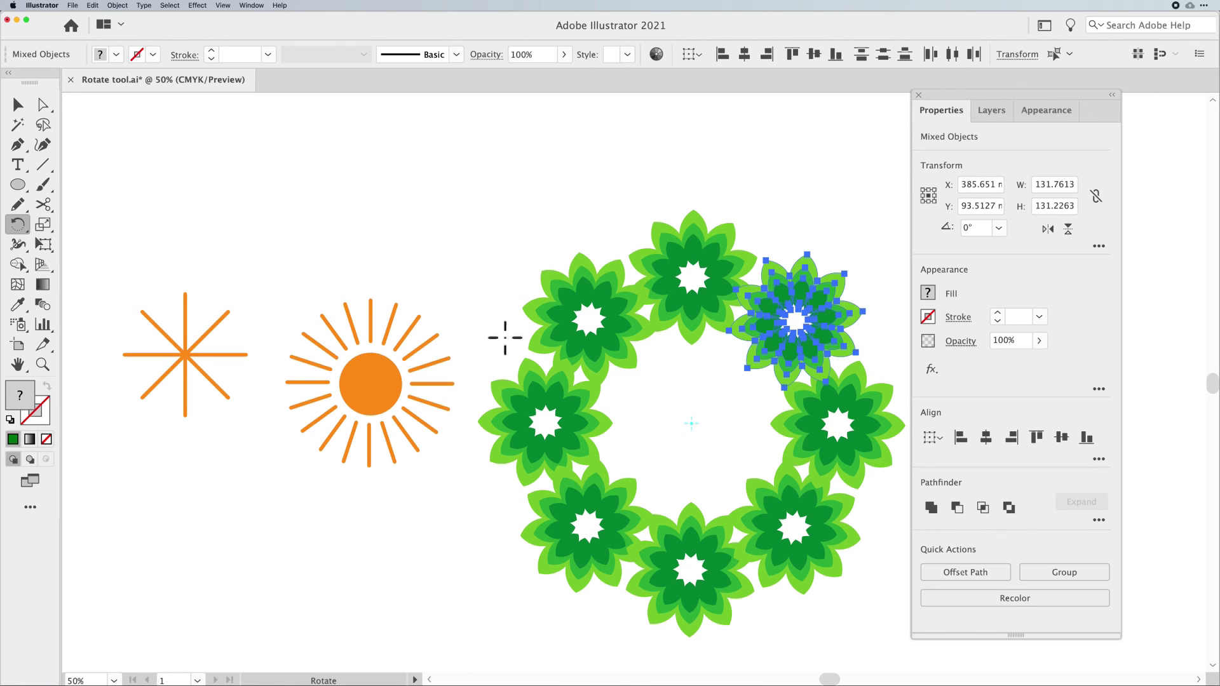
{"action": "left_click", "coordinate": [18, 105]}
{"action": "left_click", "coordinate": [429, 162]}
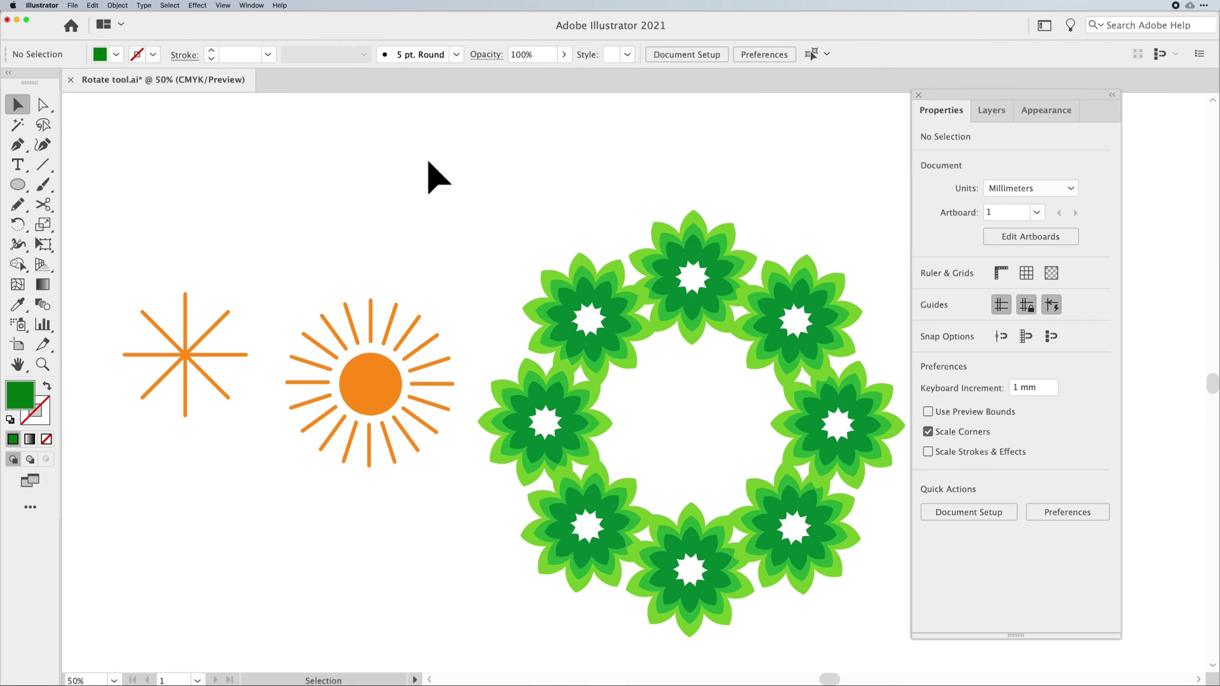
{"action": "left_click", "coordinate": [716, 272]}
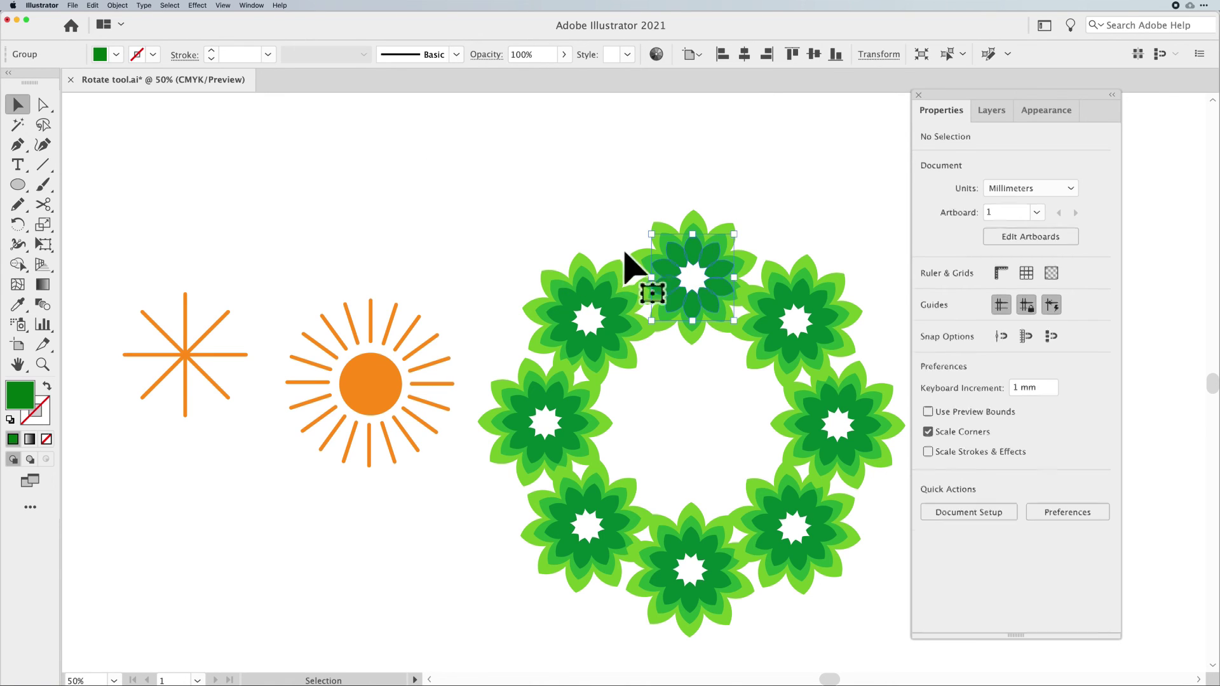
{"action": "left_click", "coordinate": [456, 549]}
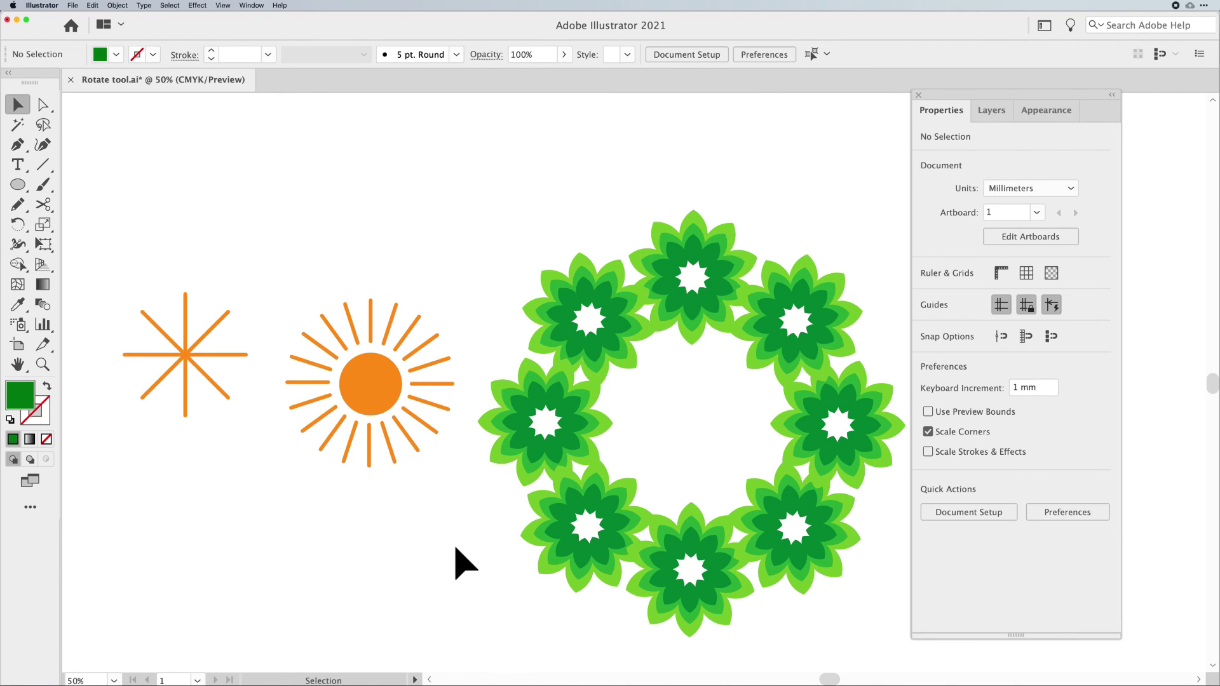